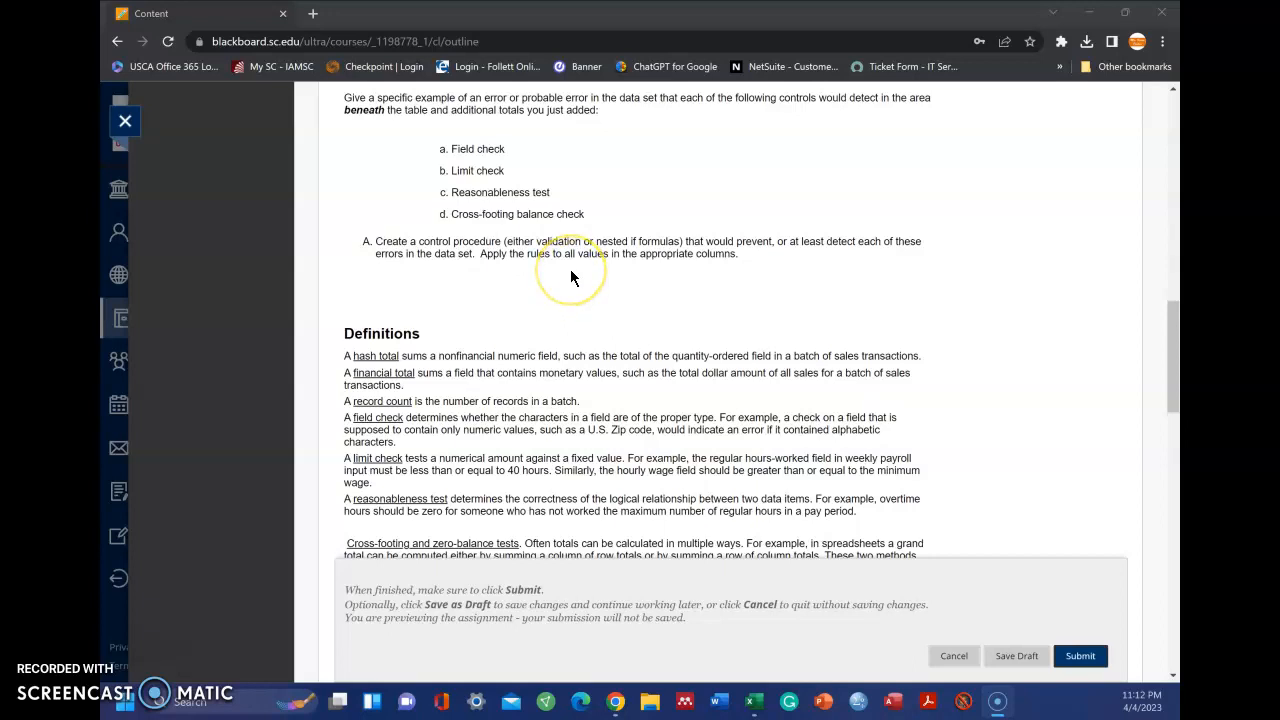
- Review the assignment's payroll table, batch totals, data rules, control checks and definitions
scroll(570, 270, "down", 3)
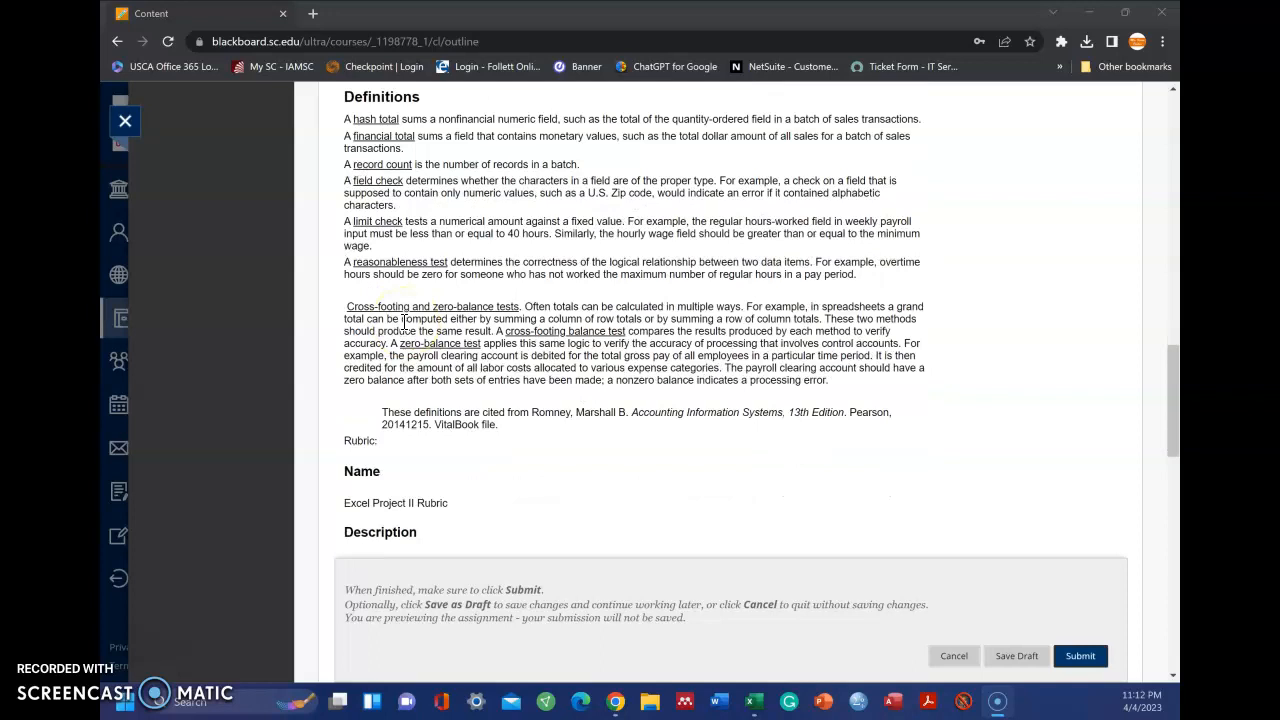
scroll(404, 320, "down", 2)
scroll(404, 322, "up", 3)
scroll(404, 322, "down", 1)
scroll(404, 322, "up", 3)
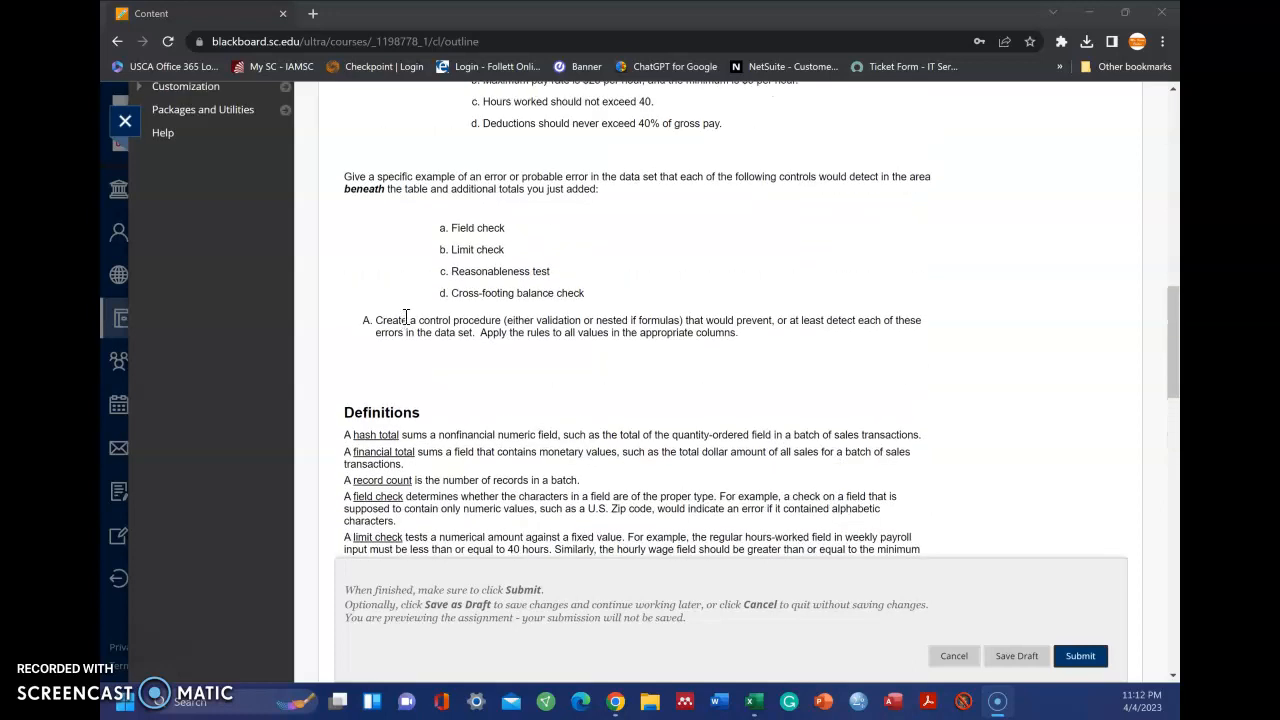
scroll(420, 313, "up", 5)
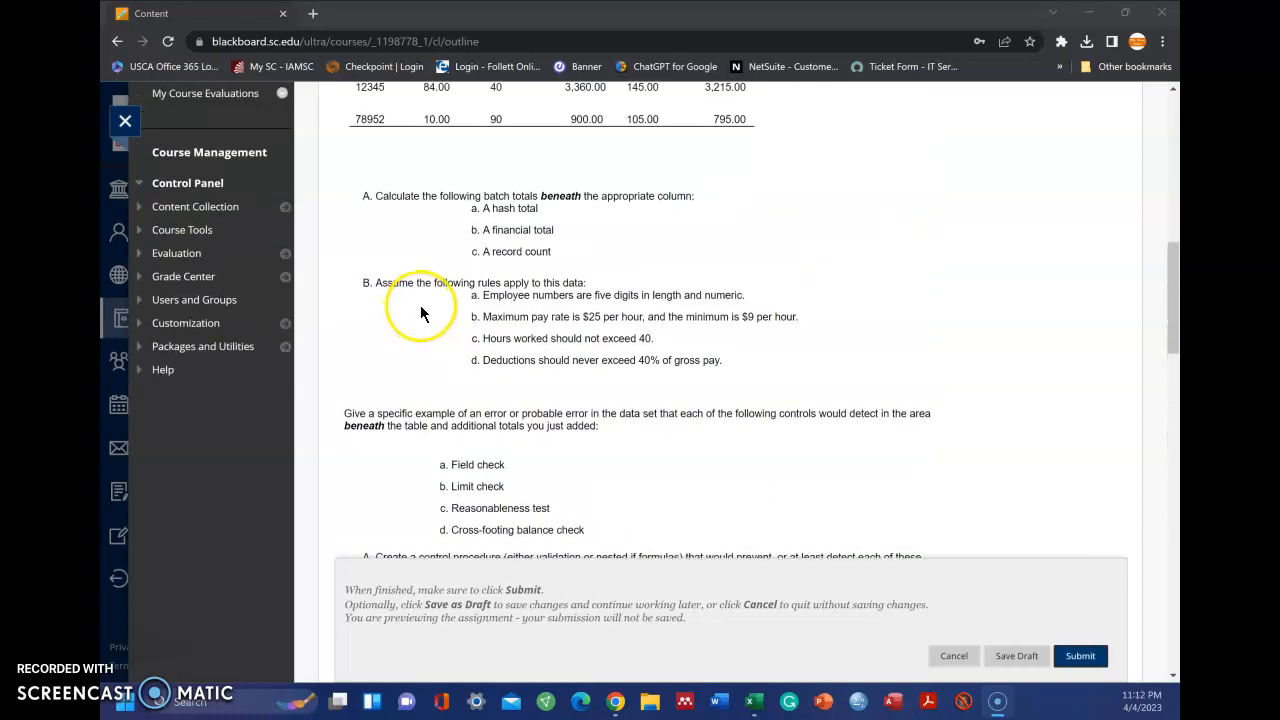
scroll(503, 306, "down", 2)
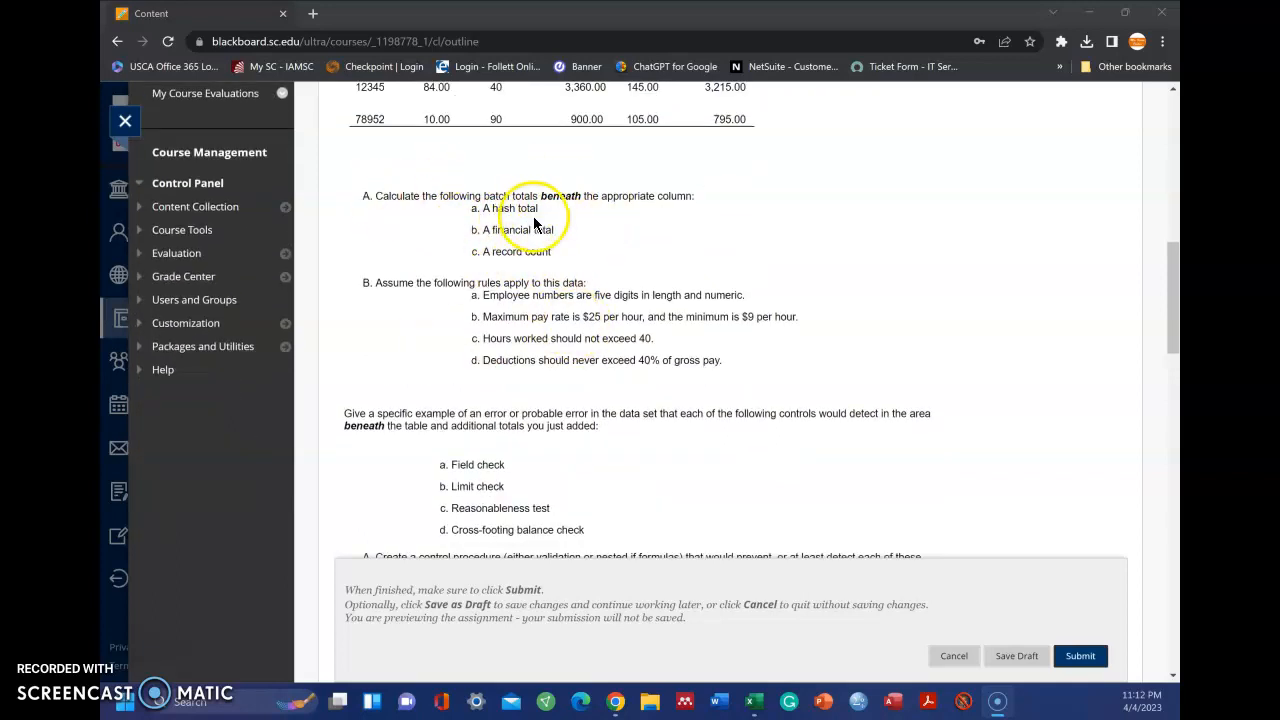
scroll(533, 216, "down", 5)
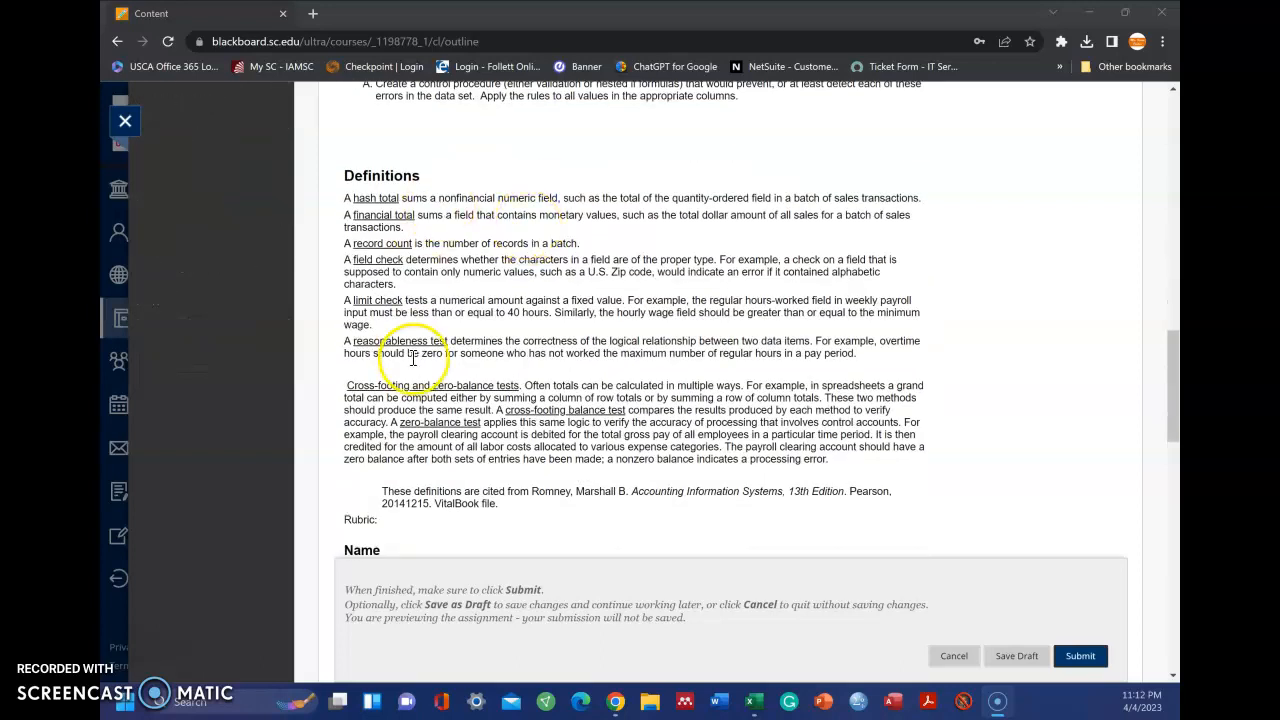
scroll(414, 340, "up", 7)
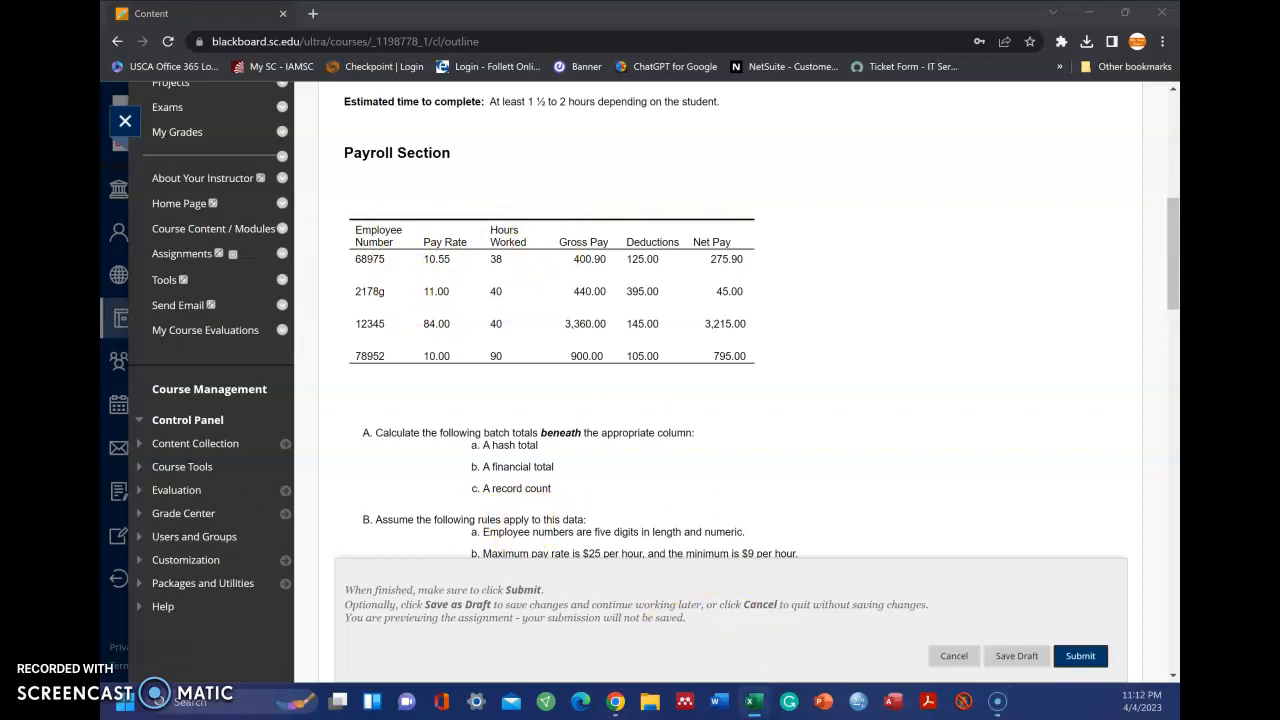
- Switch to the Excel workbook and inspect the conditional formatting rule applied to the employee numbers in A5:A8
key("alt+Tab")
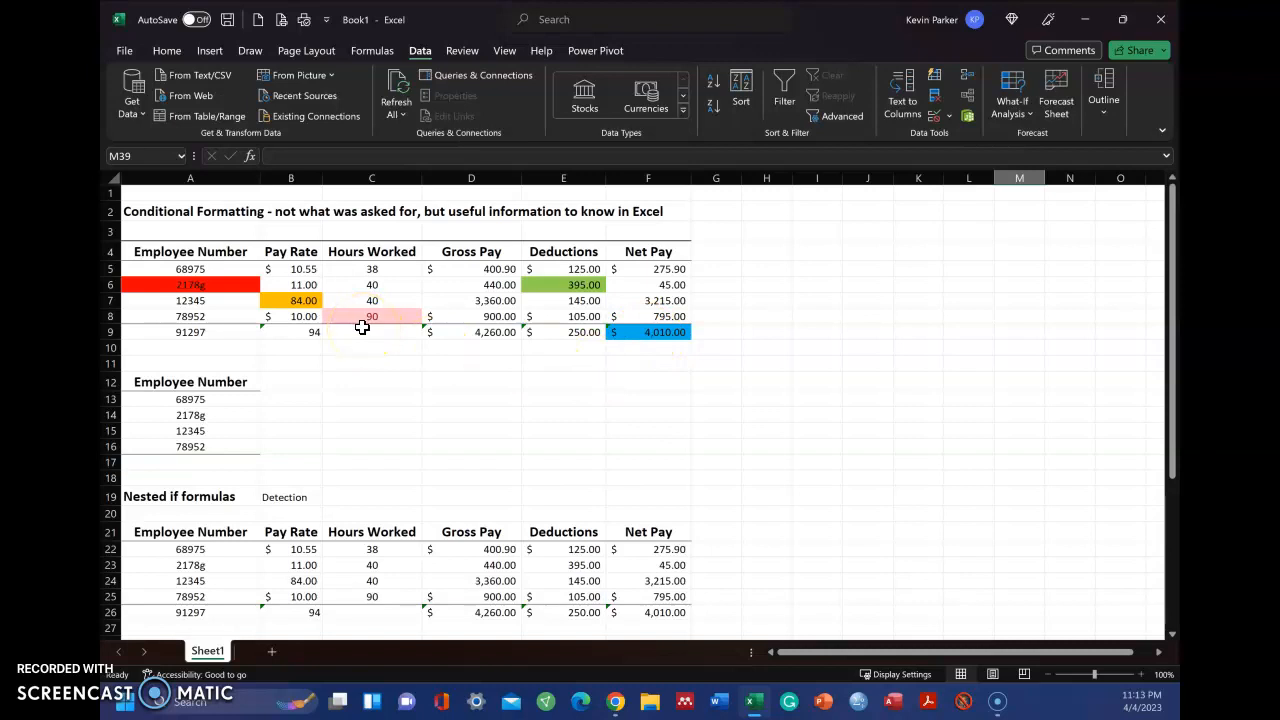
left_click(196, 286)
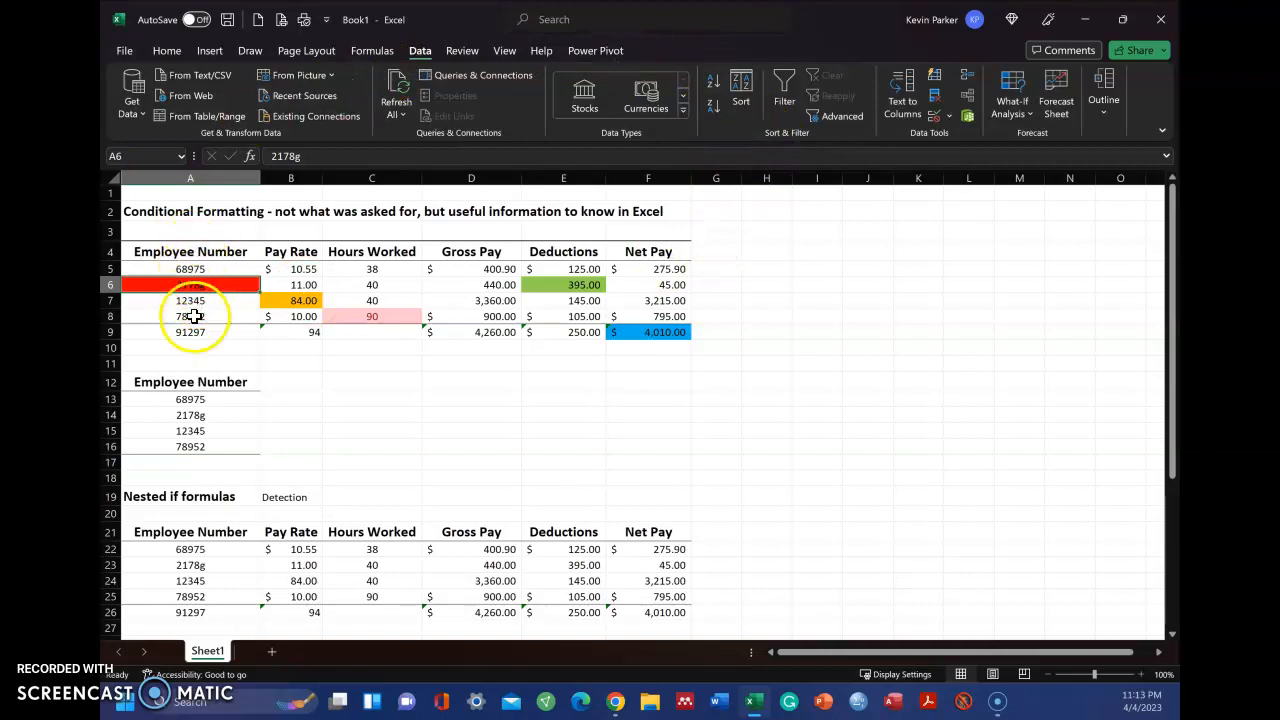
left_click_drag(192, 270, 200, 316)
left_click(166, 50)
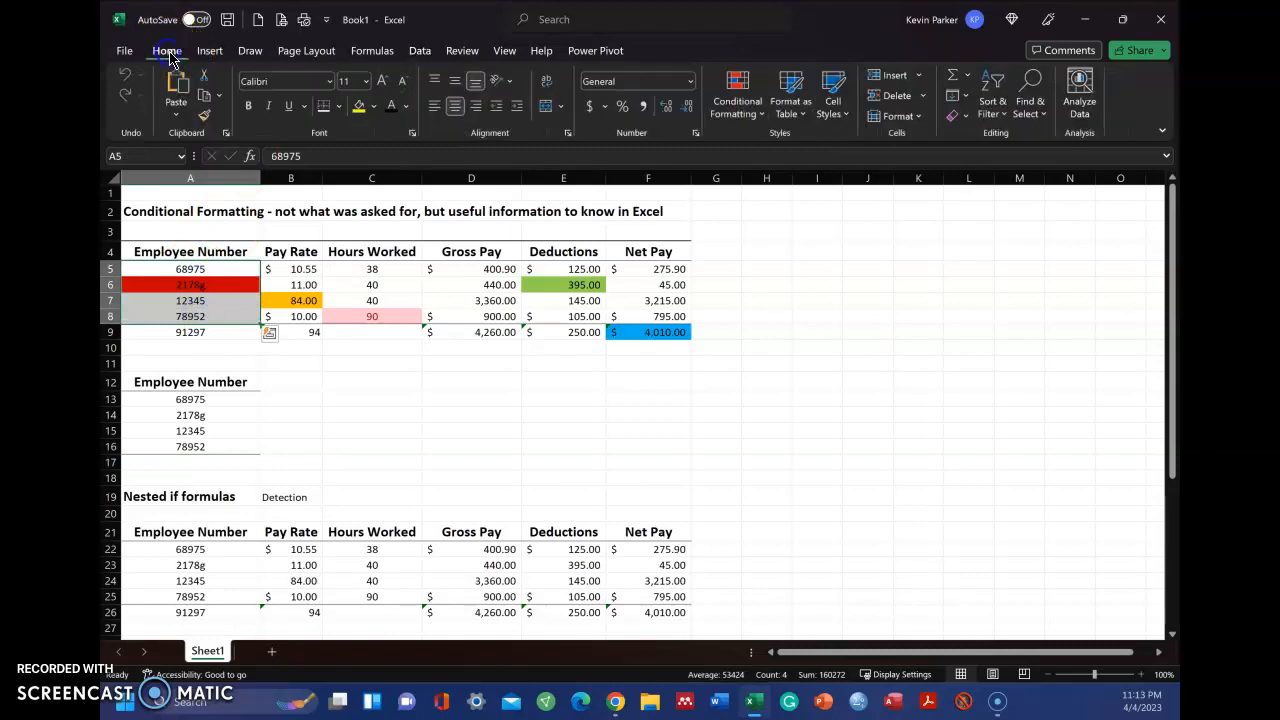
left_click(745, 110)
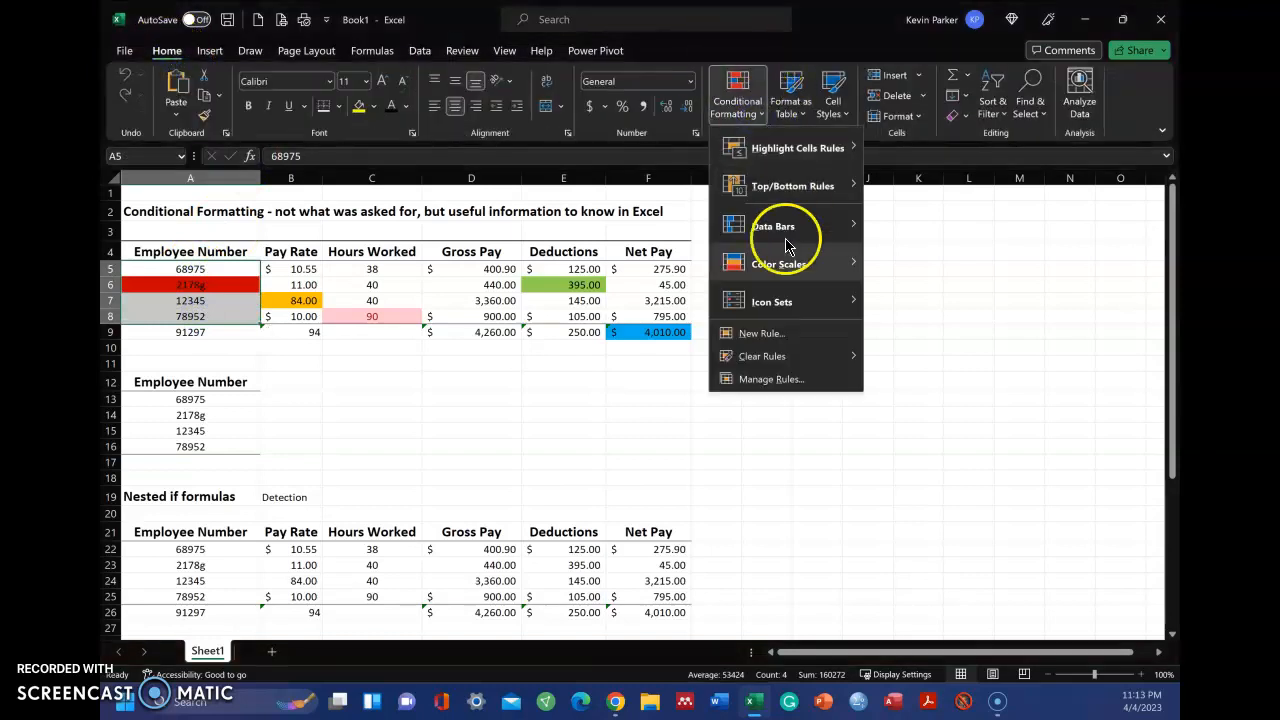
left_click(753, 380)
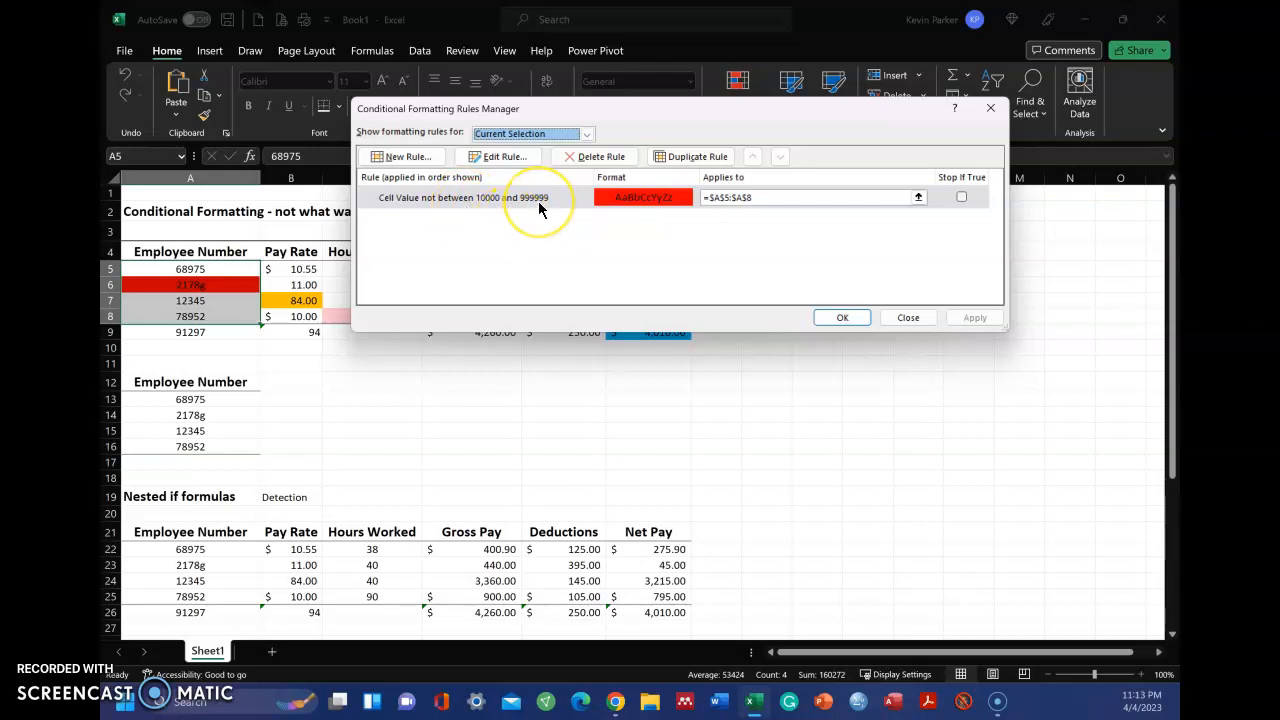
left_click(908, 317)
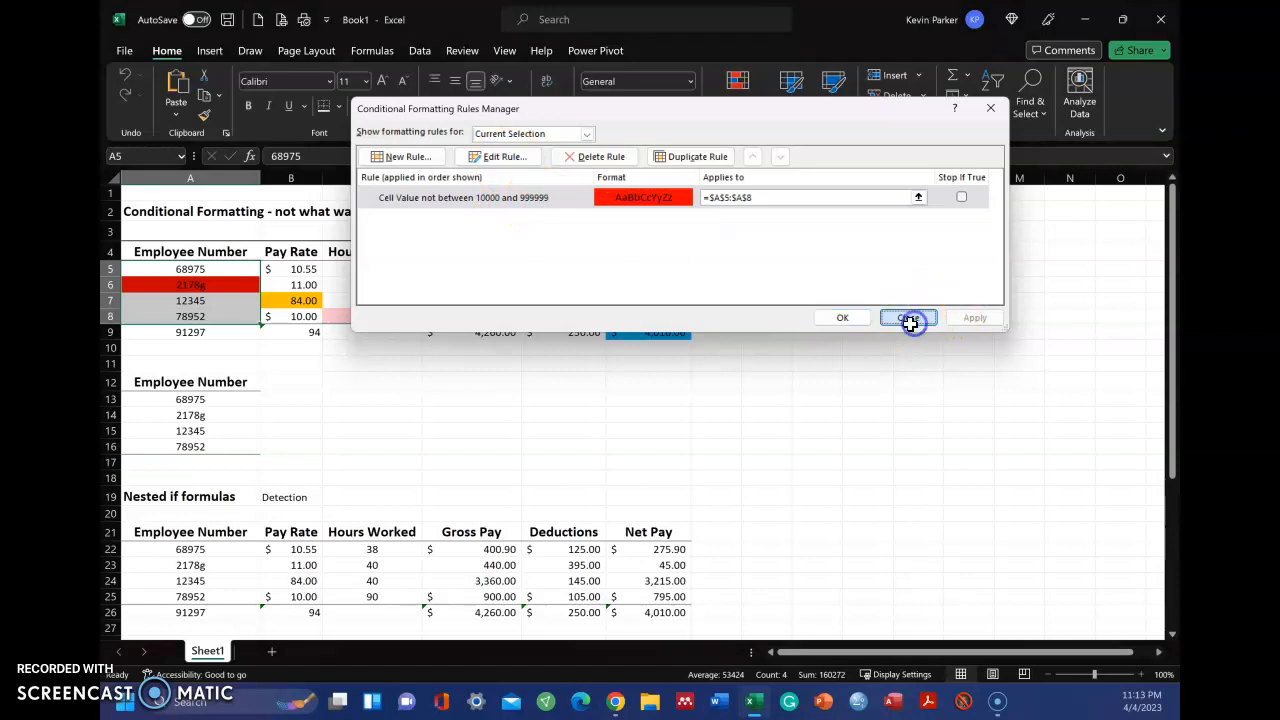
- Start a new conditional formatting rule for A5:A8 that formats only cells with a Cell Value not between two limits
left_click(757, 129)
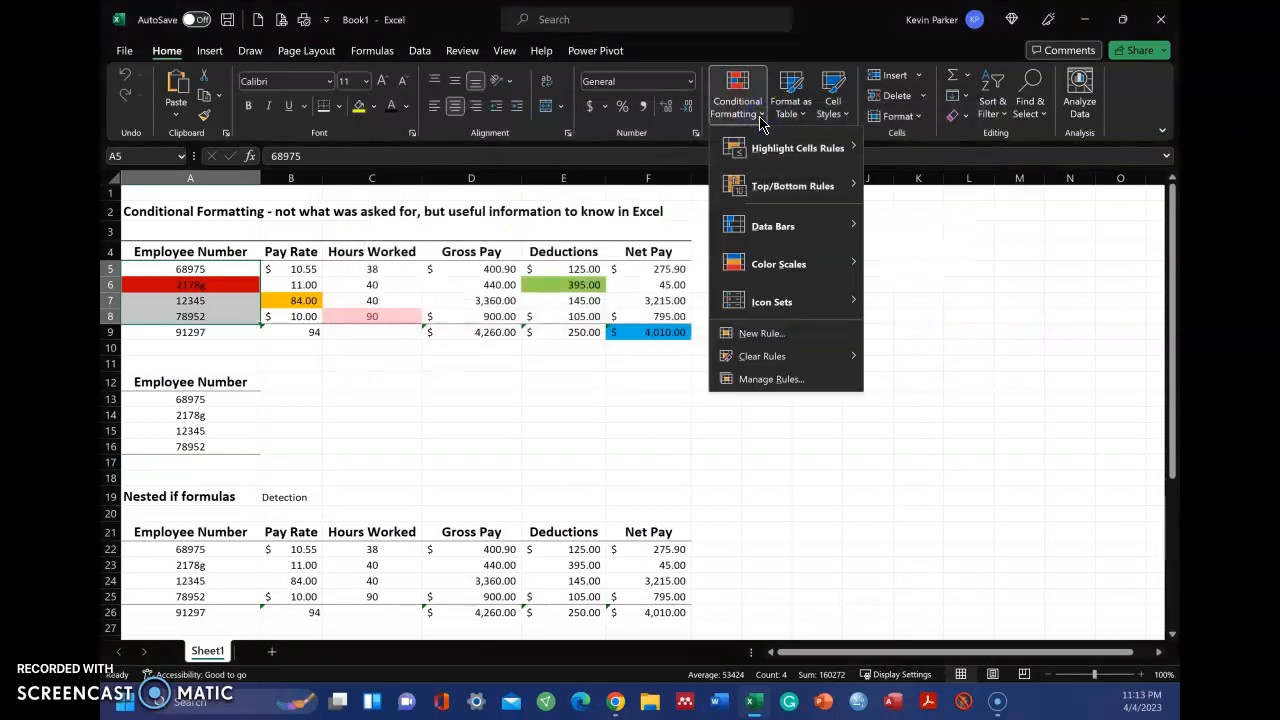
left_click(771, 336)
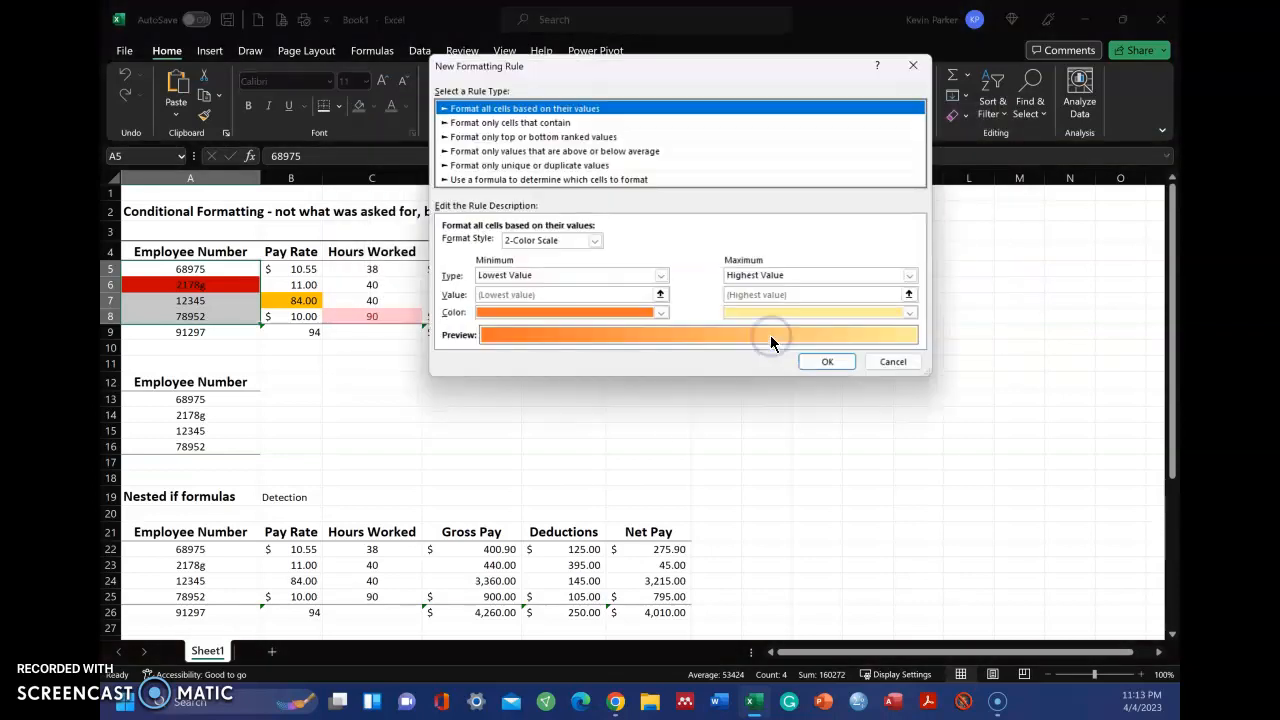
left_click(551, 180)
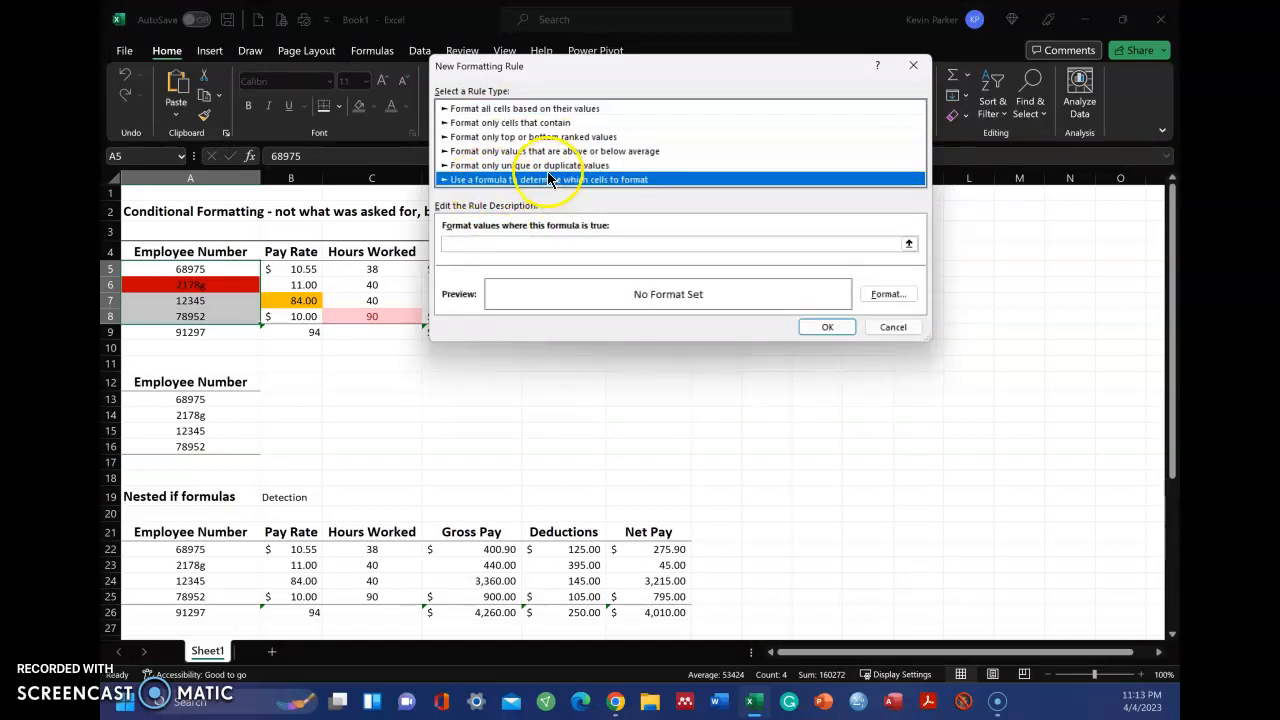
left_click(515, 110)
left_click(503, 124)
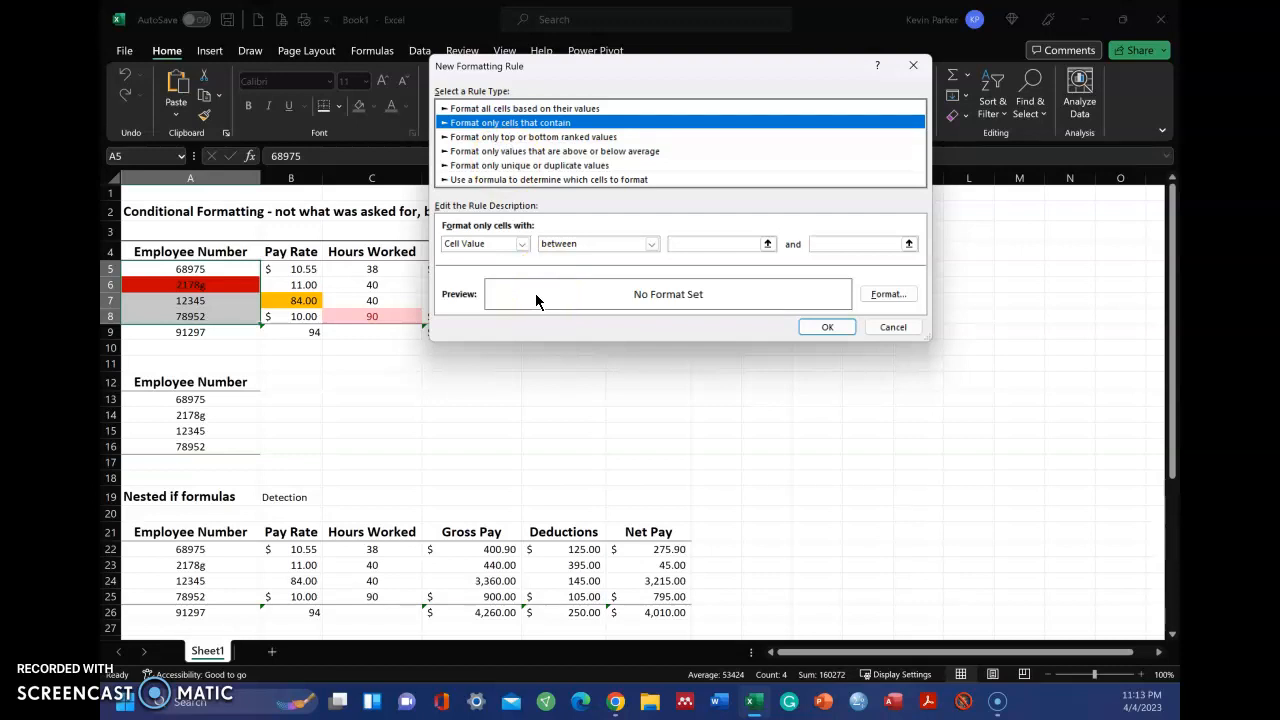
left_click(522, 244)
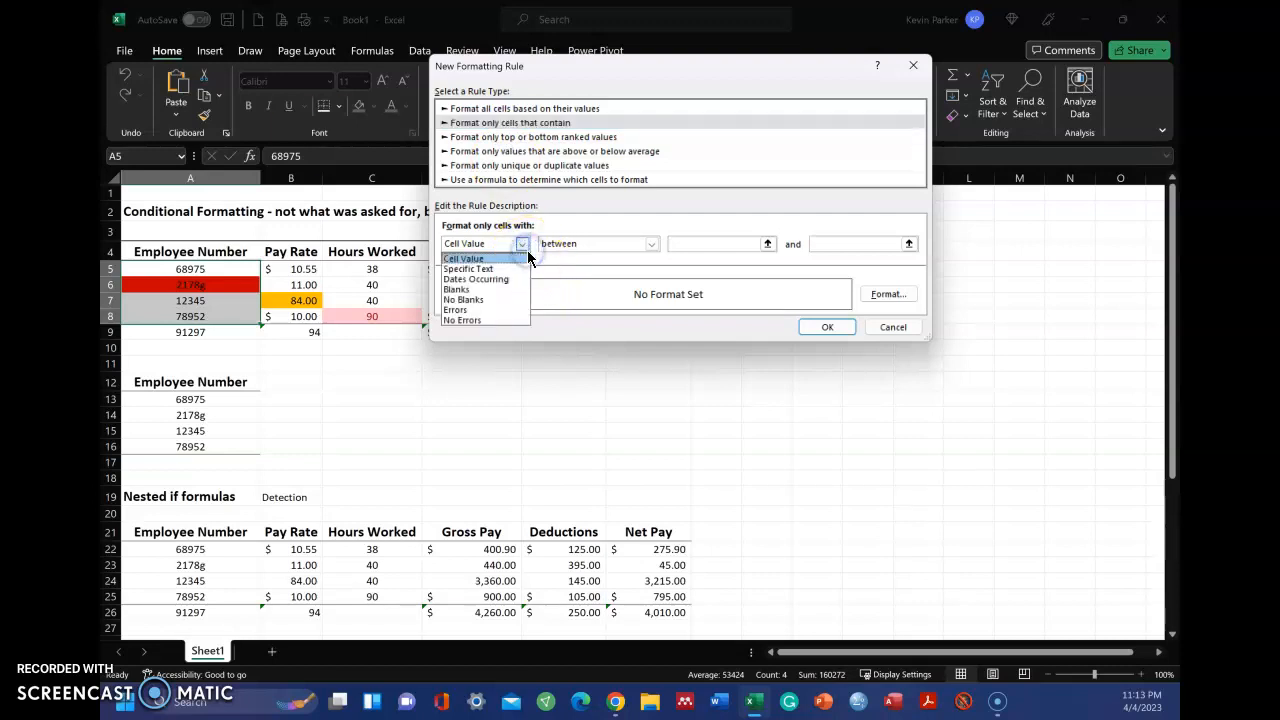
left_click(469, 261)
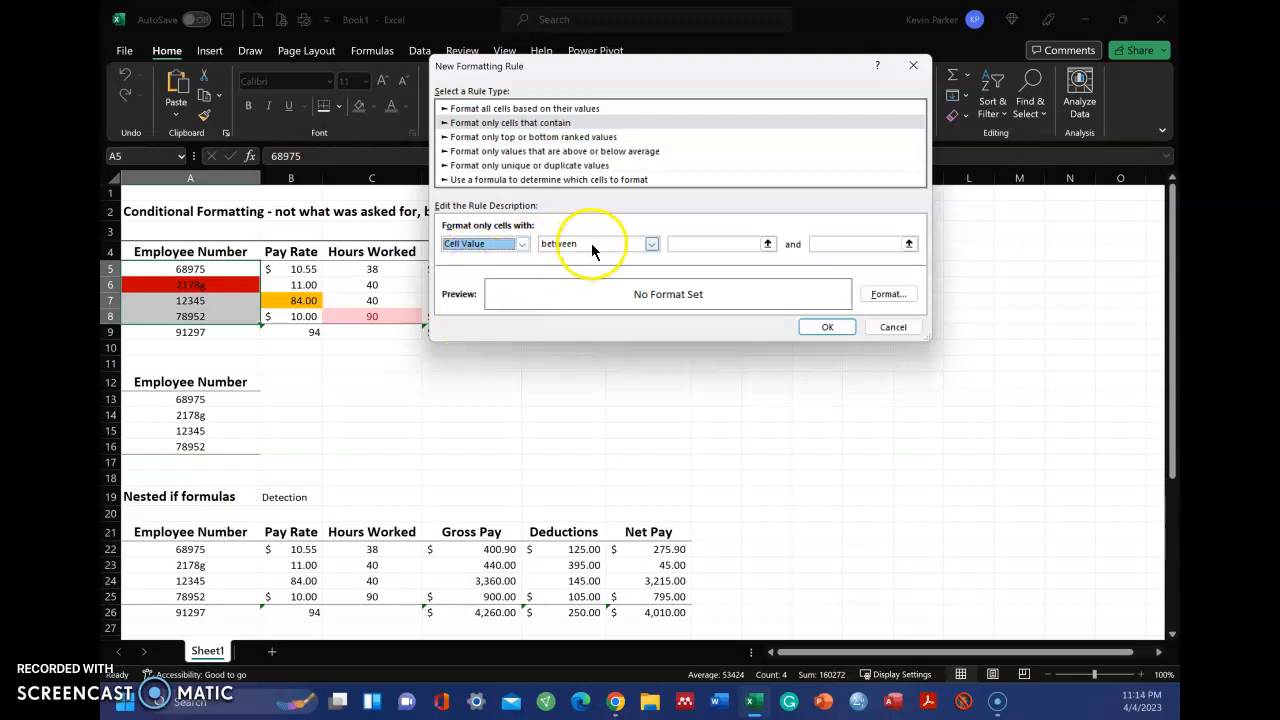
left_click(591, 243)
left_click(582, 268)
left_click(686, 245)
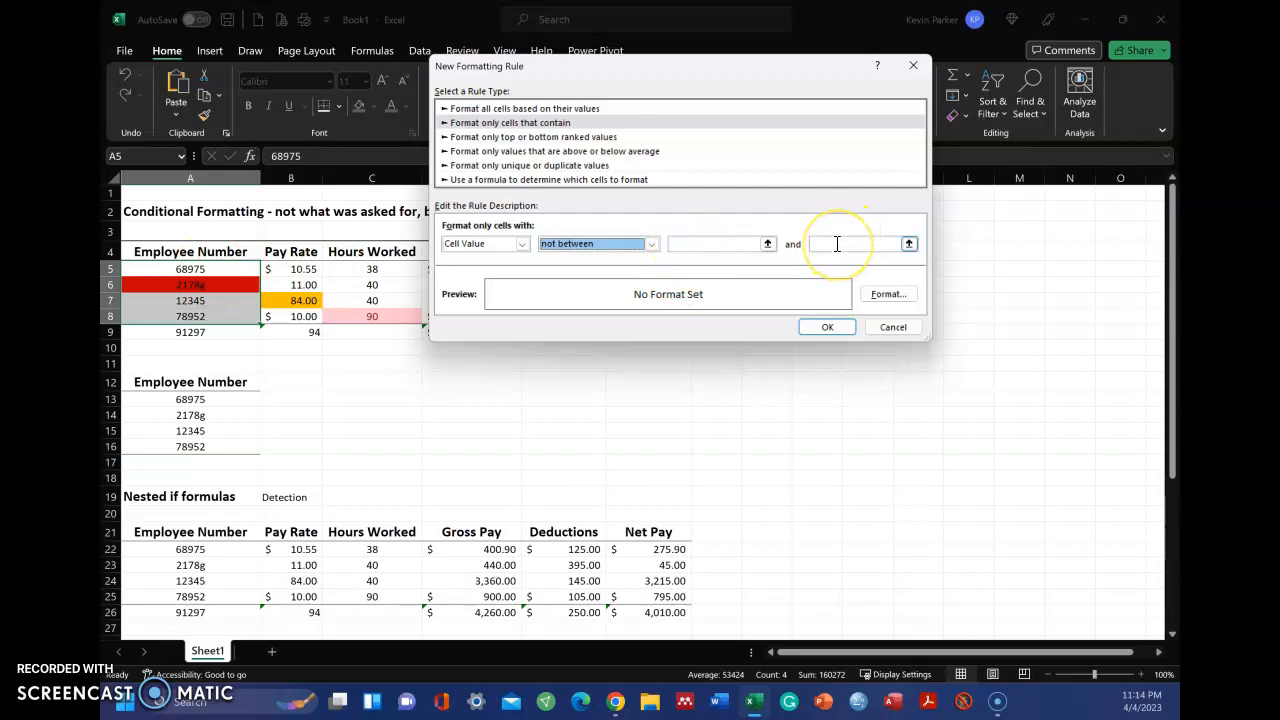
- View the fill colour options for the new rule and discard the rule without saving it
left_click(888, 294)
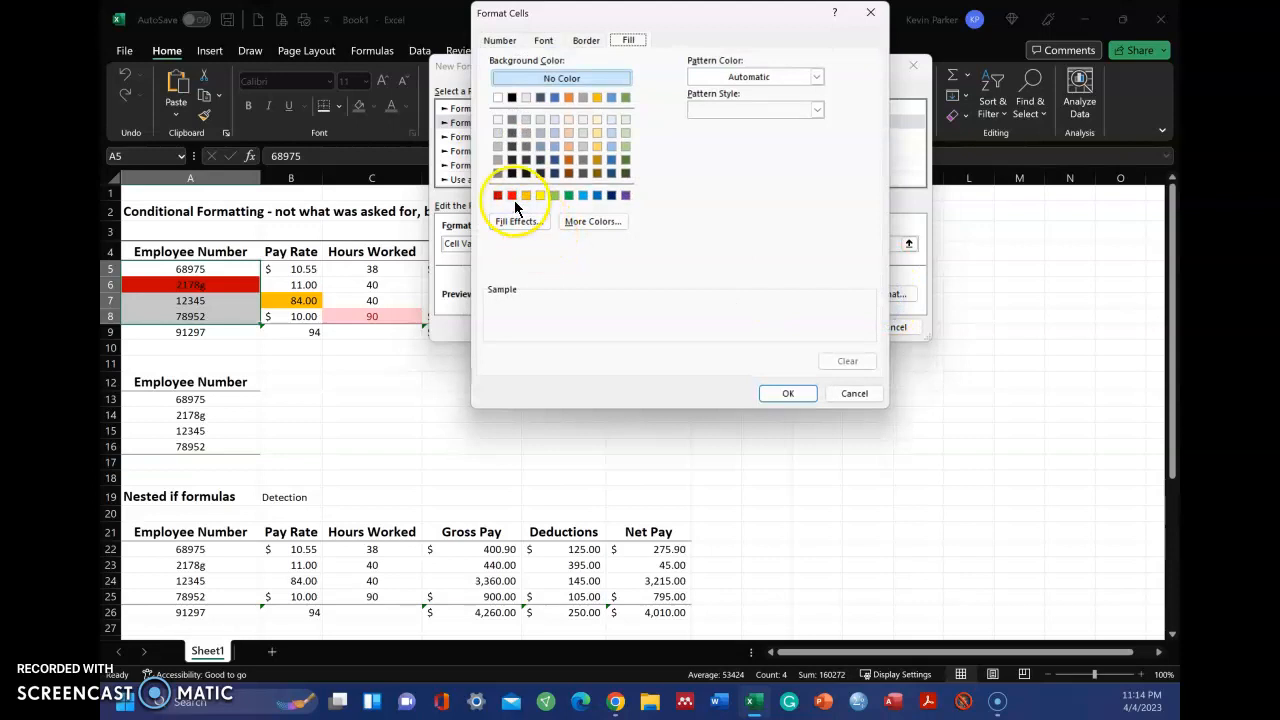
left_click(854, 393)
left_click(893, 327)
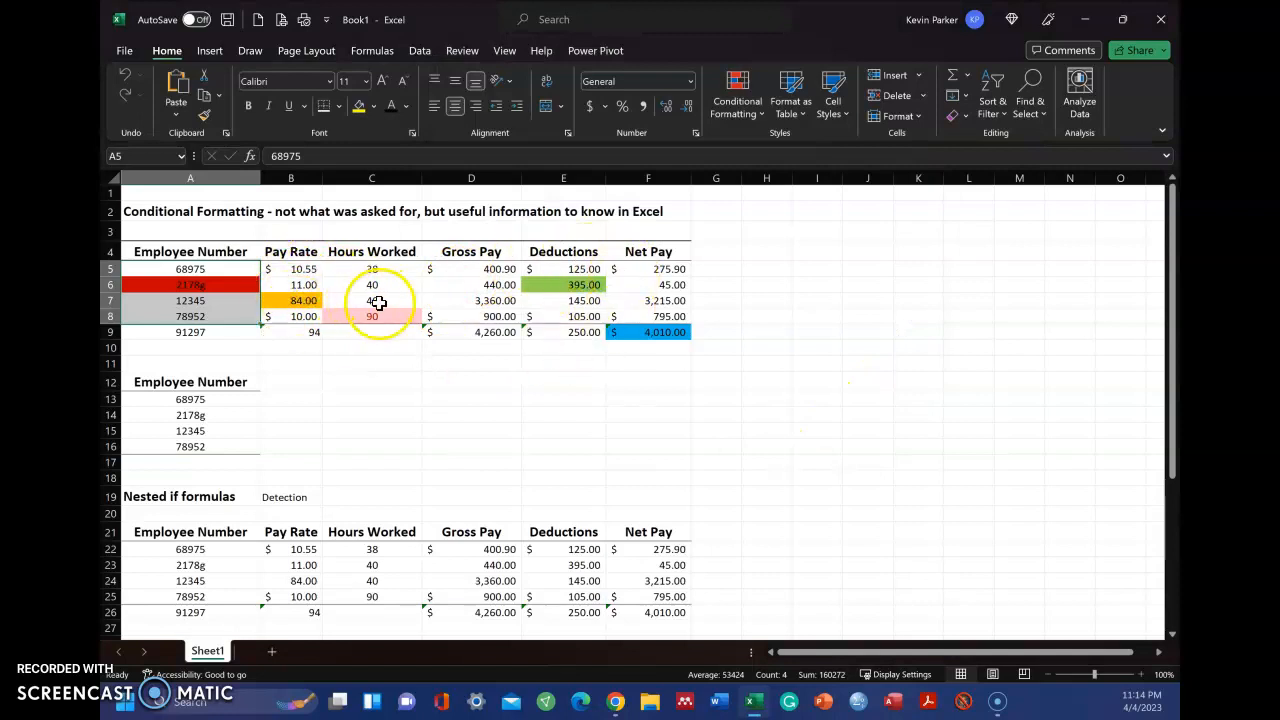
- Inspect the conditional formatting rules applied to the Deductions values in E5:E8
left_click(555, 273)
left_click_drag(557, 275, 566, 316)
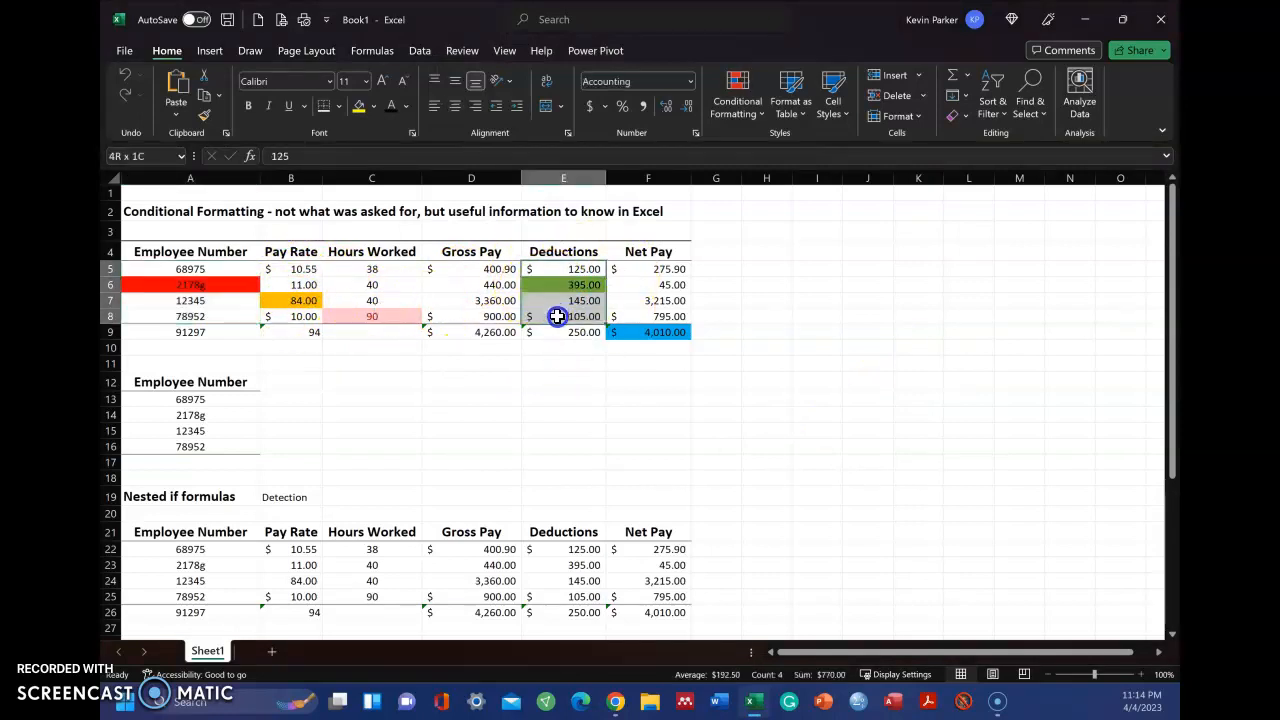
left_click(768, 120)
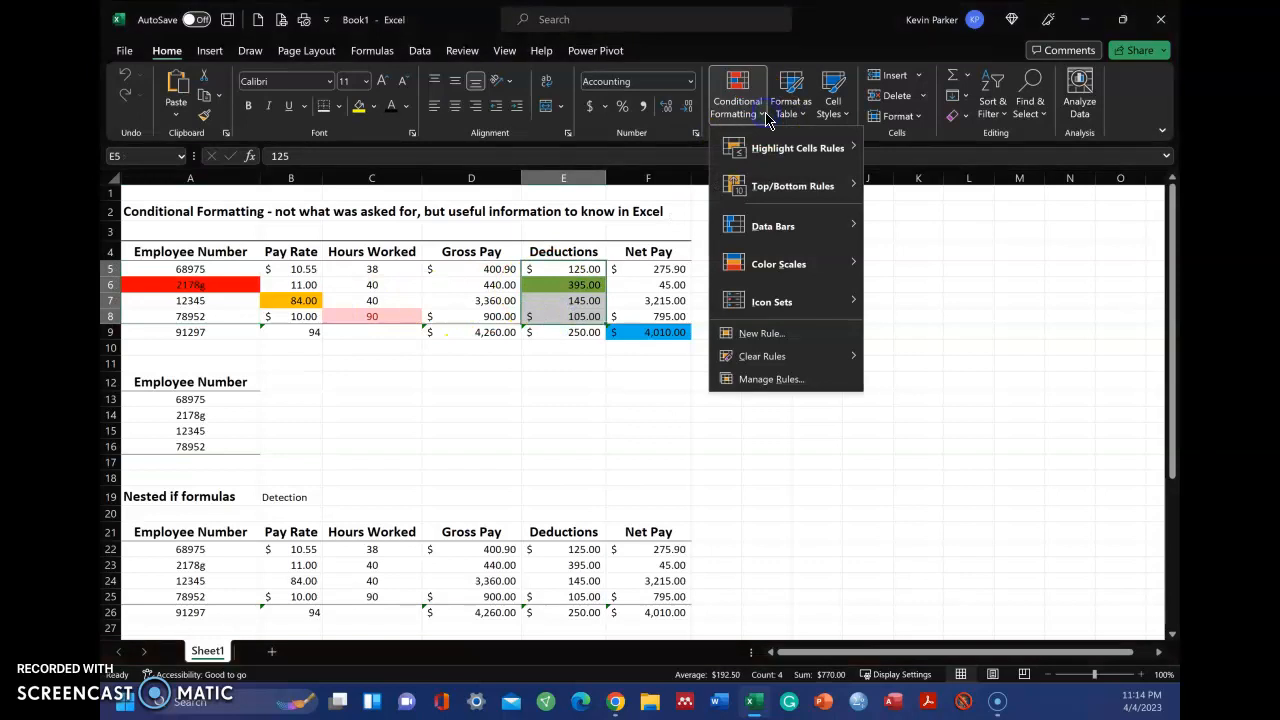
left_click(778, 382)
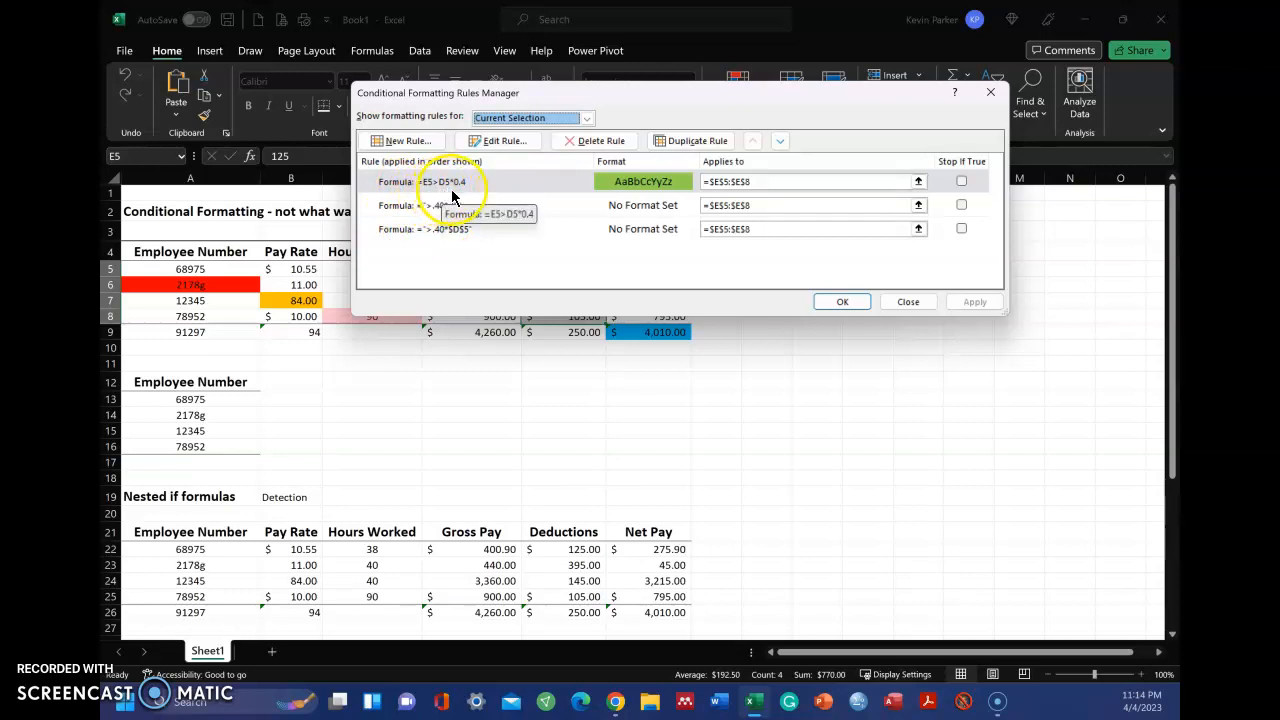
left_click_drag(655, 88, 585, 338)
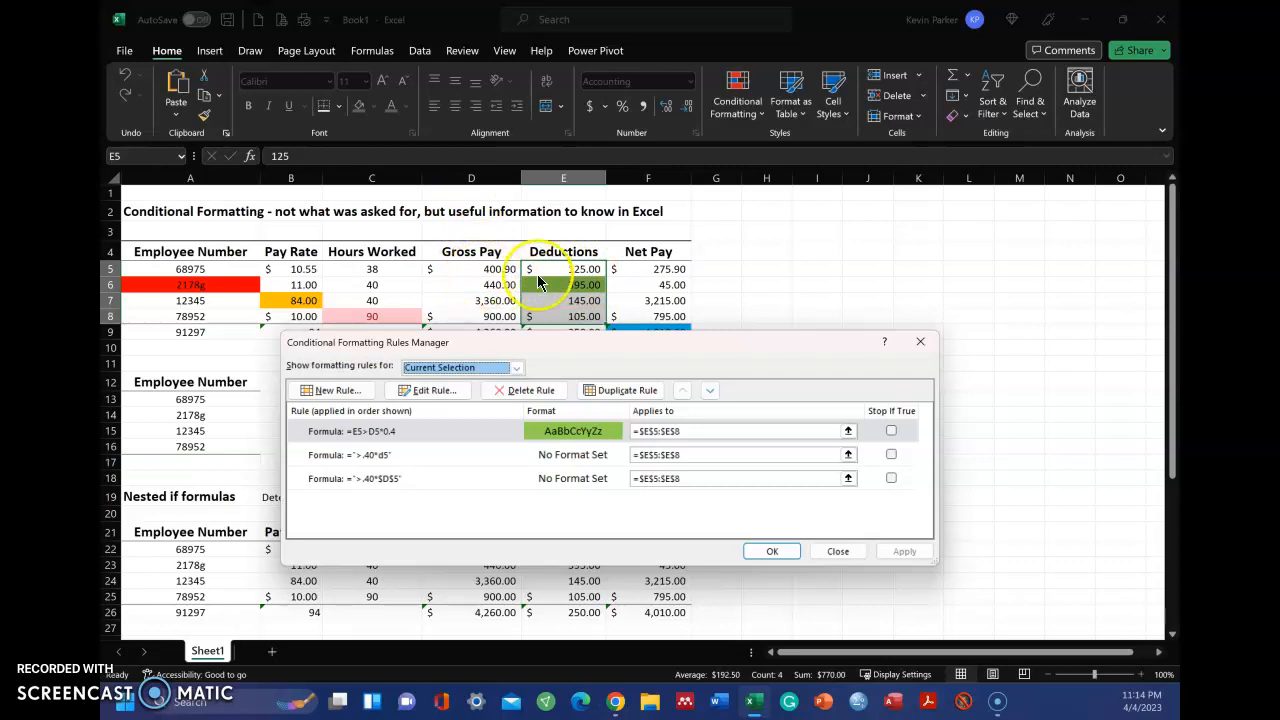
left_click(846, 550)
- Start a new formula-based conditional formatting rule for the Deductions cells and discard it
left_click(738, 100)
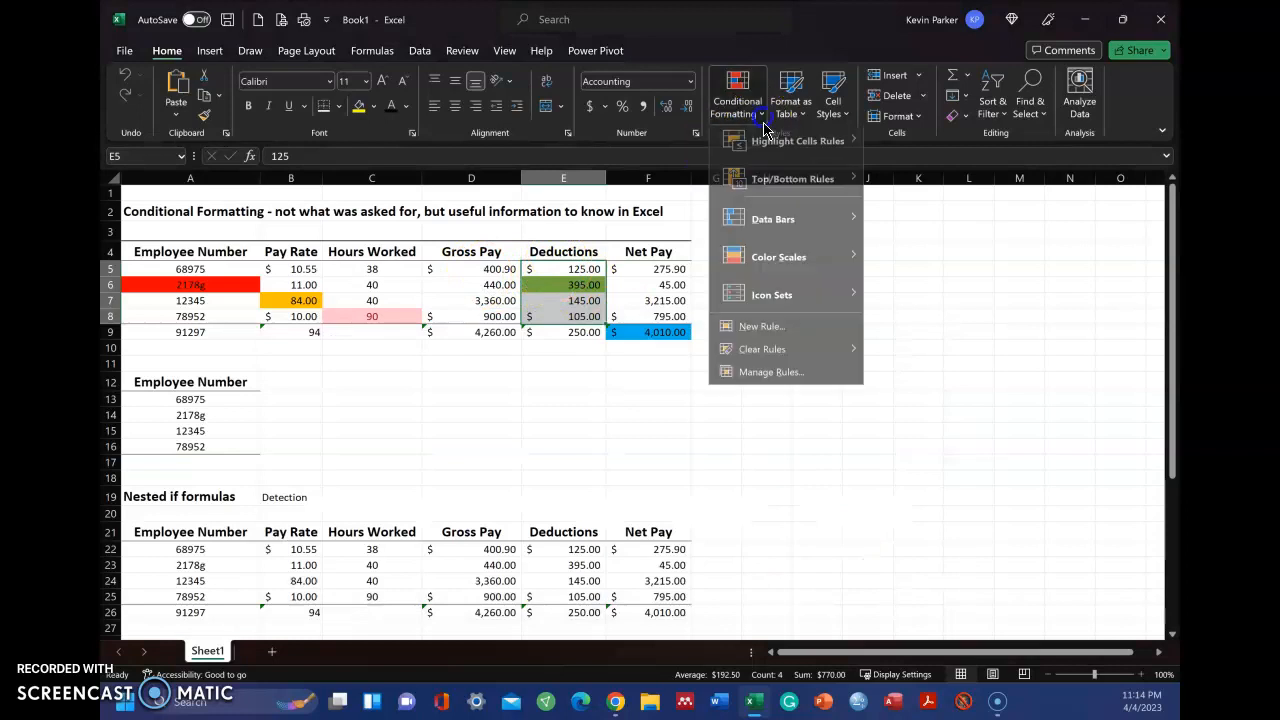
left_click(752, 334)
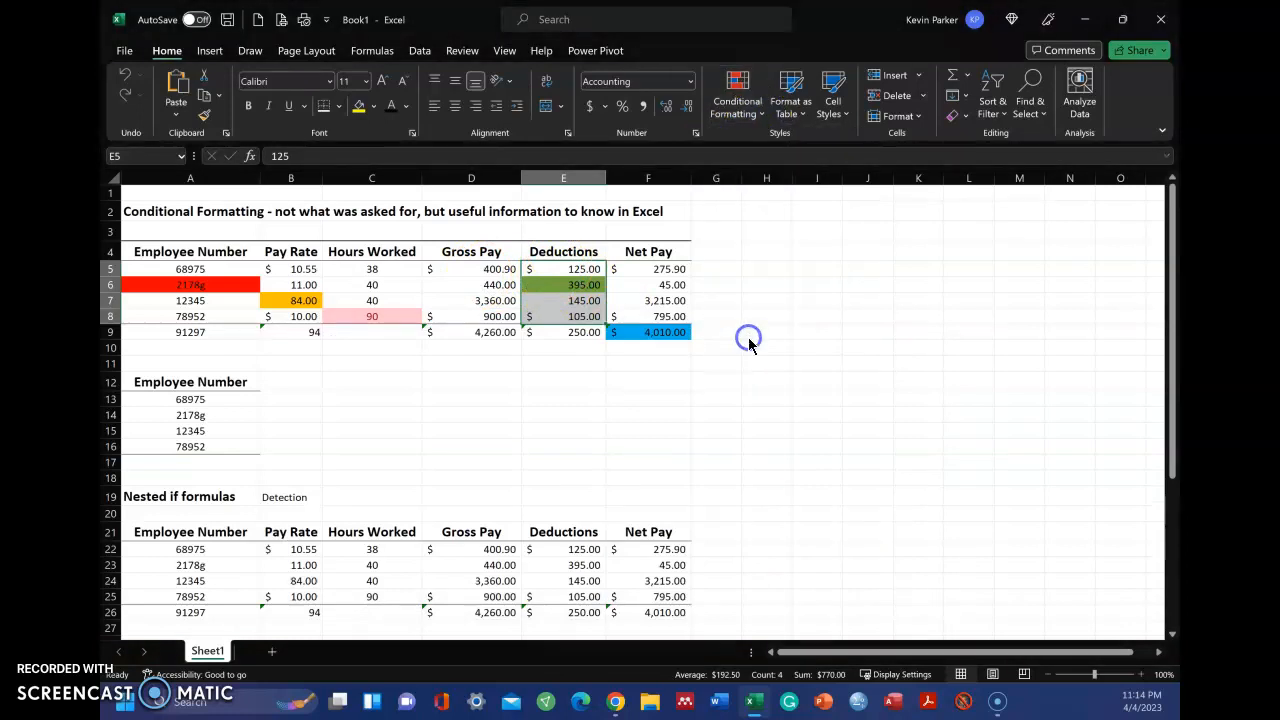
left_click(403, 414)
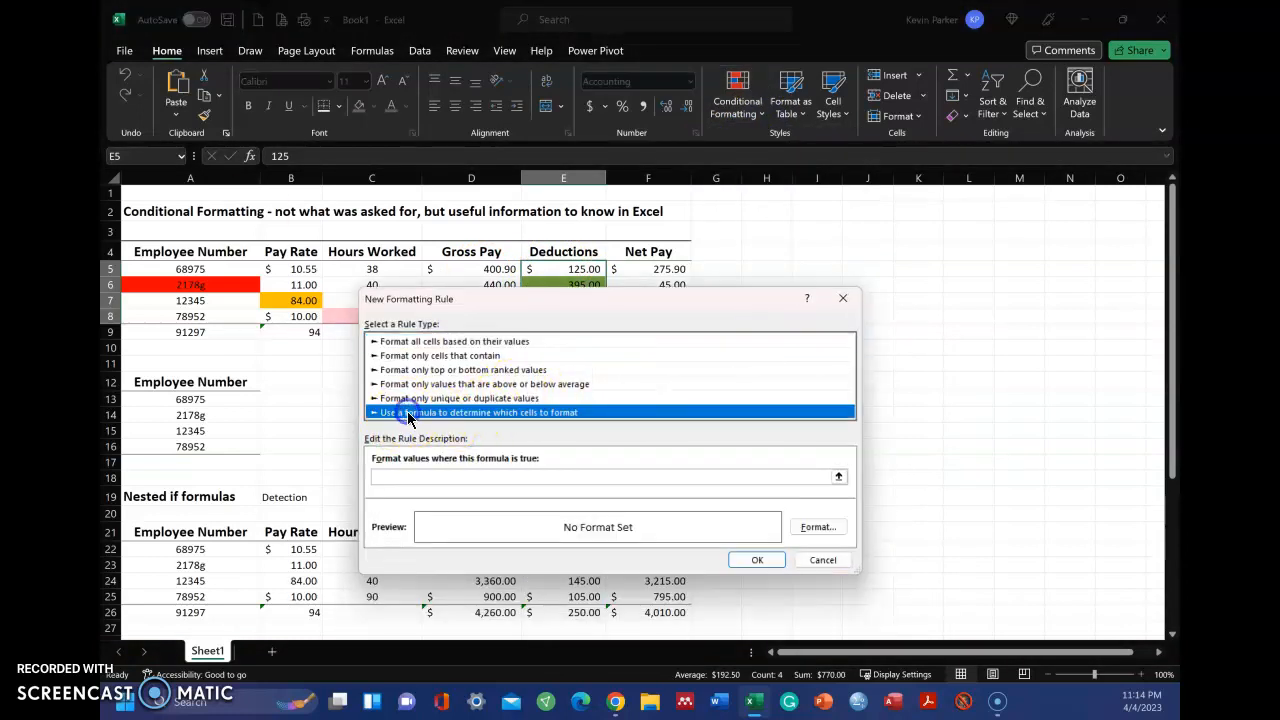
left_click(818, 561)
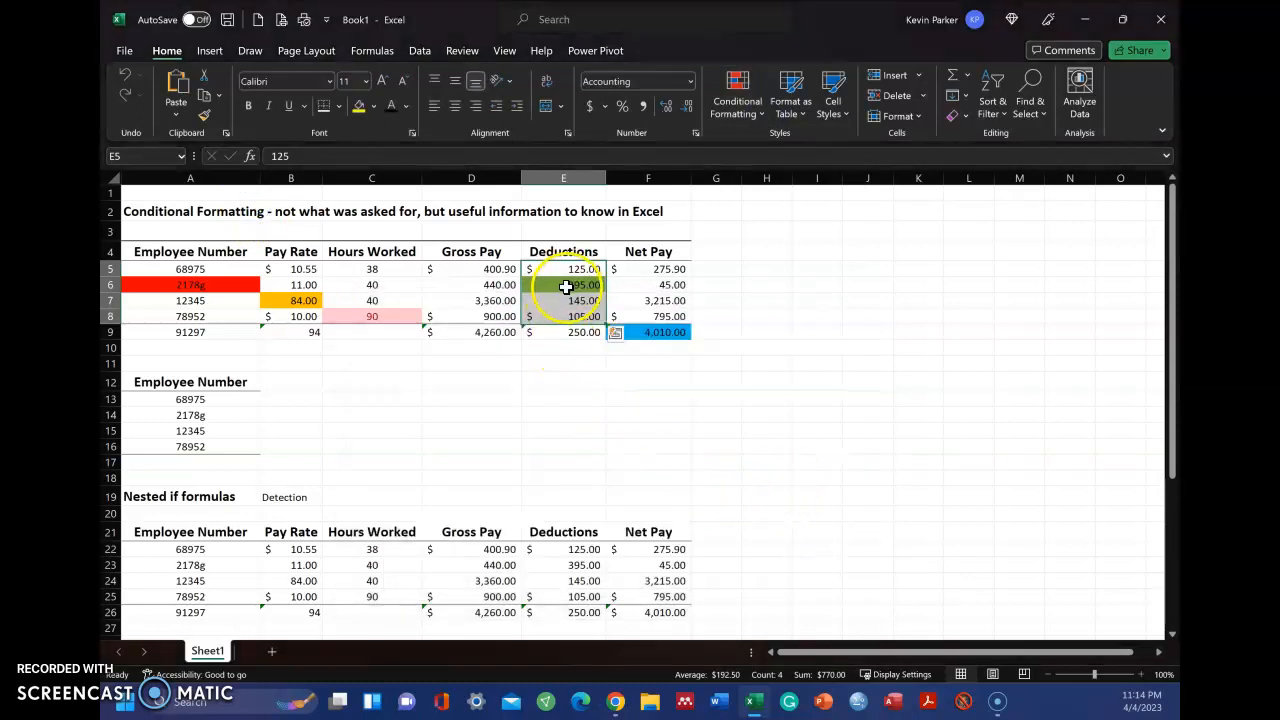
left_click(591, 398)
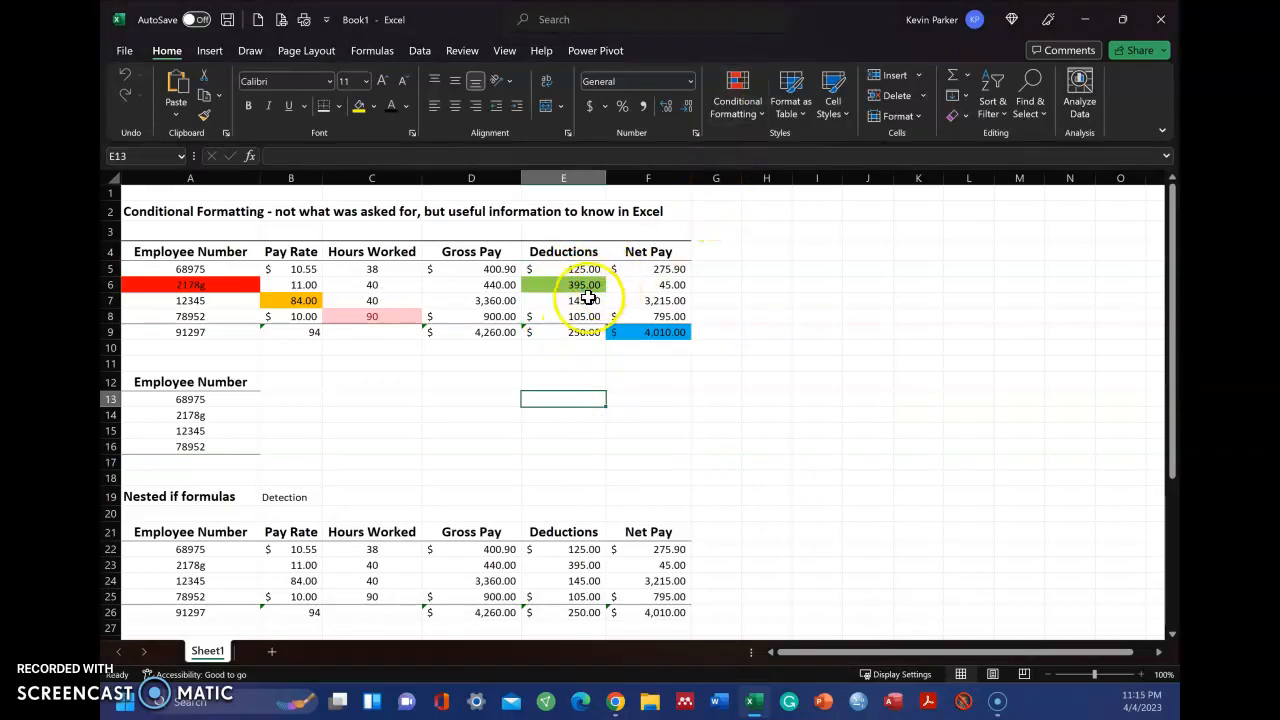
left_click(737, 100)
left_click(889, 406)
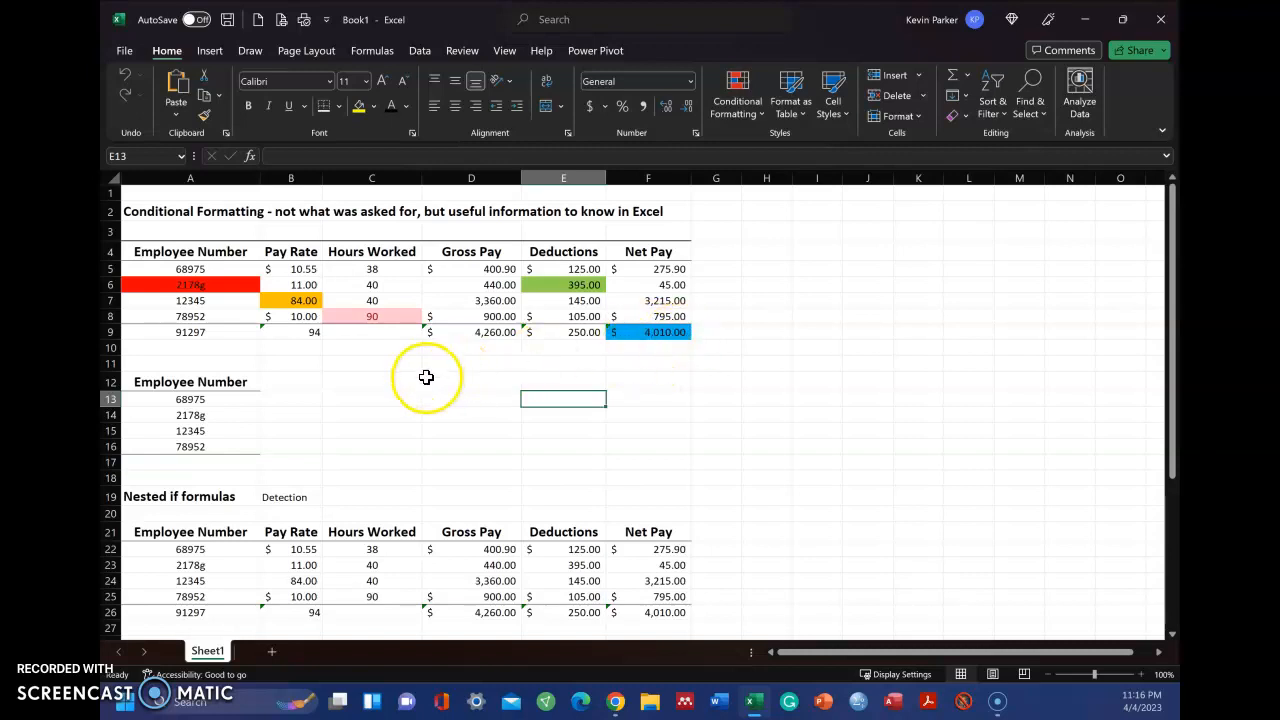
- Examine the detection formulas for Employee Number in A29:A32 and Pay Rate in B29:B32 under Nested if formulas
scroll(329, 386, "down", 3)
scroll(329, 388, "down", 1)
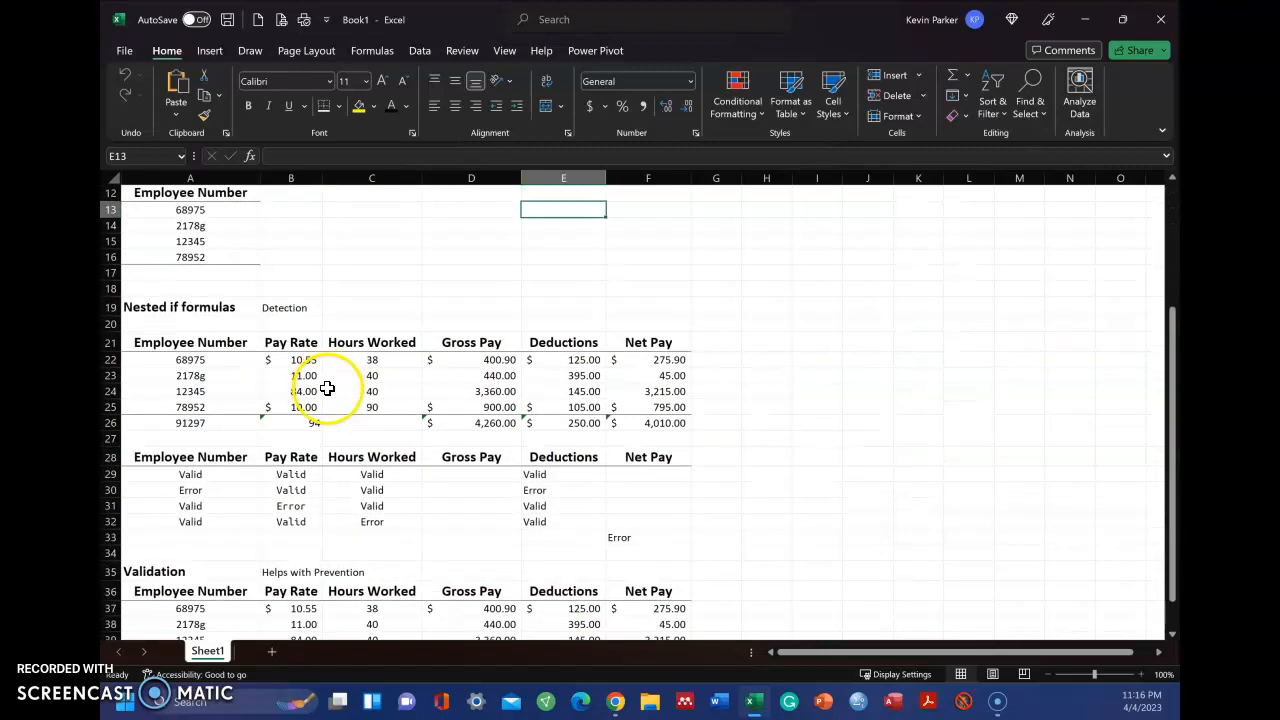
left_click(316, 308)
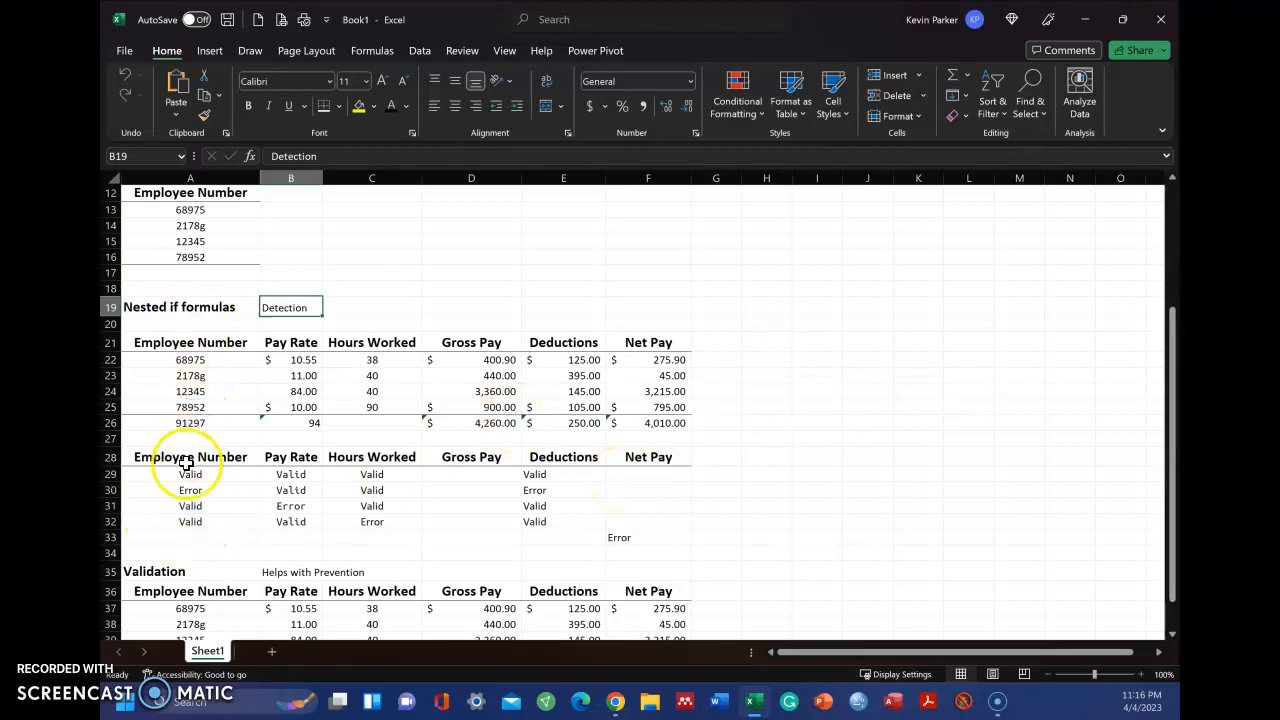
left_click_drag(190, 474, 190, 520)
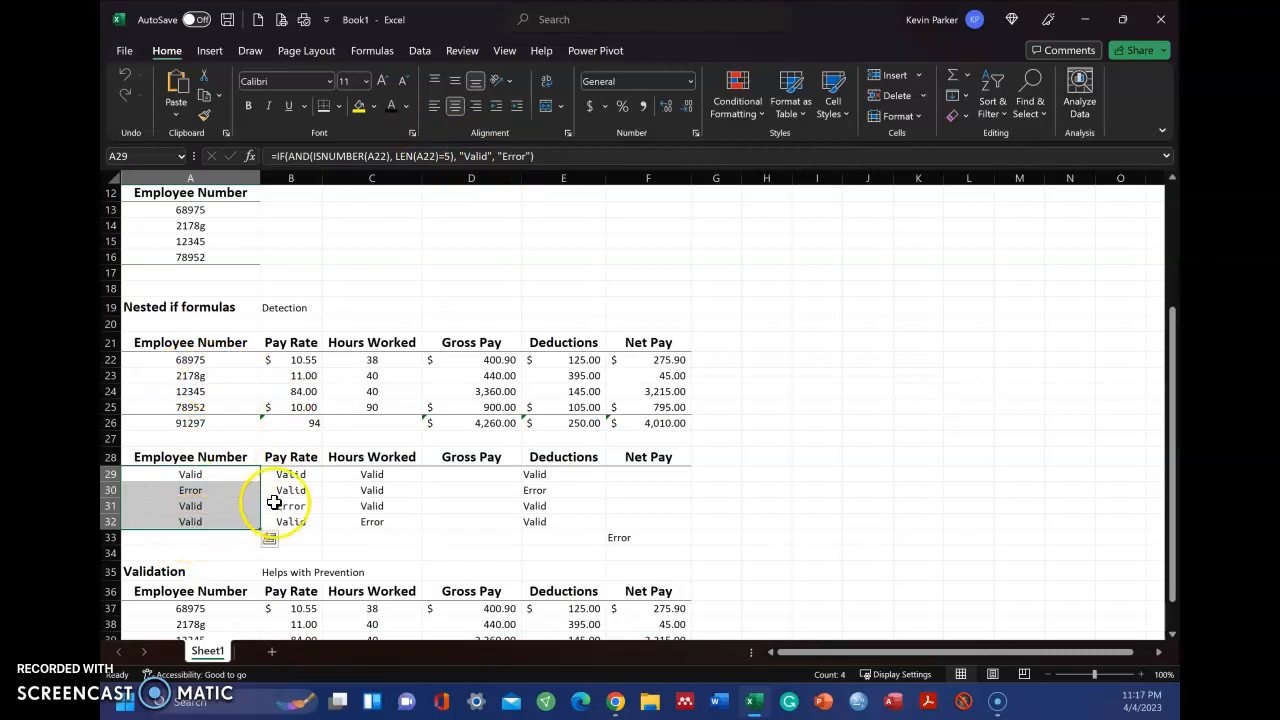
left_click_drag(305, 476, 300, 520)
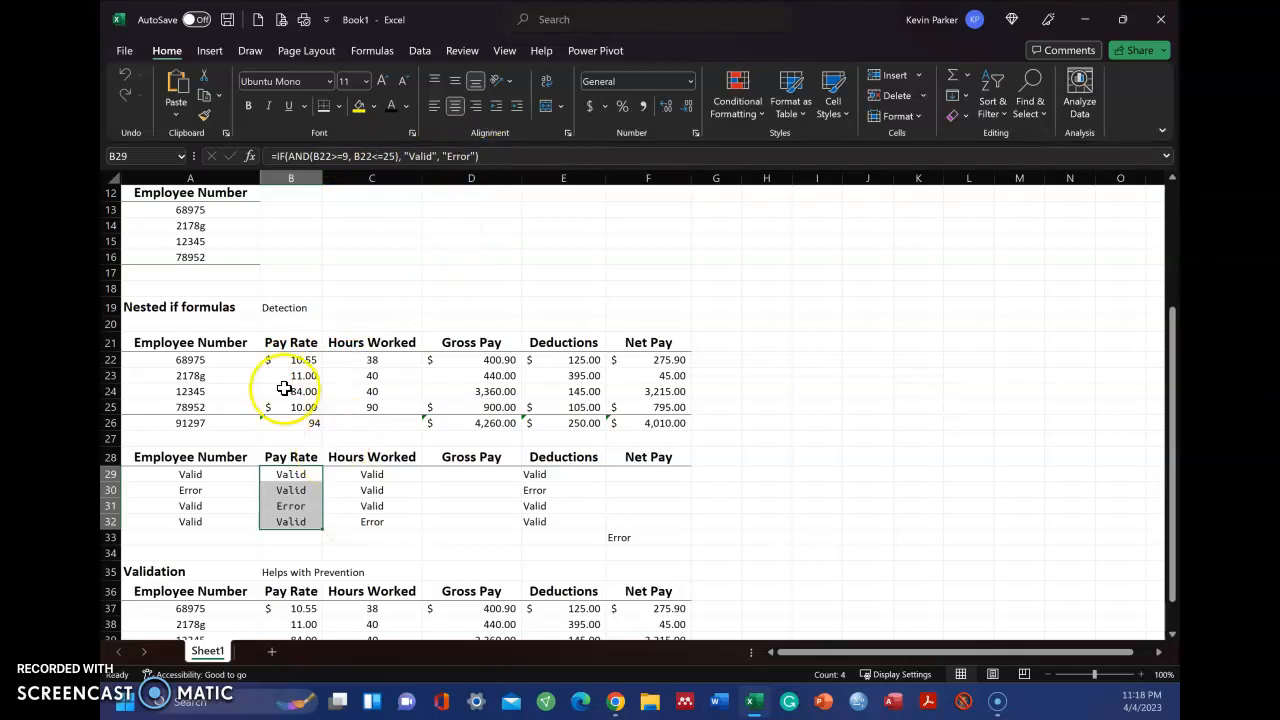
- Examine the source values in B22 and A22 and the detection formulas for Employee Number in A29, Hours Worked in C29 and Deductions in E29
left_click(304, 359)
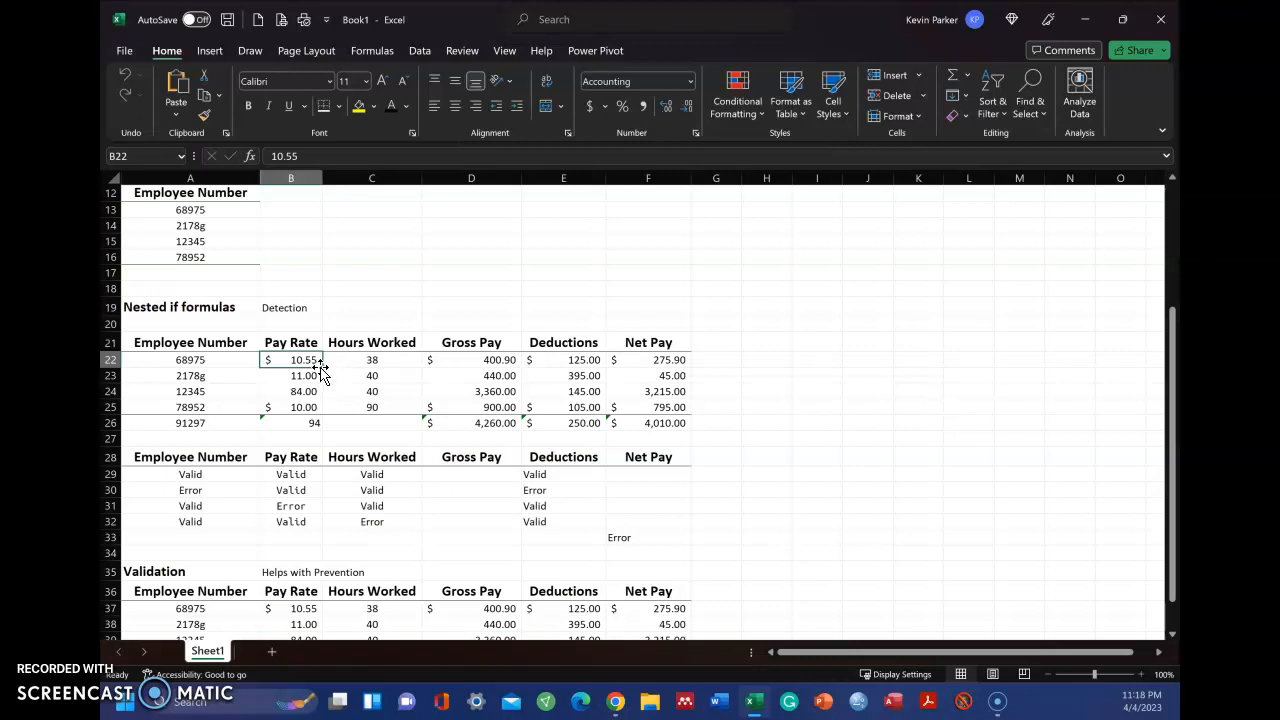
mouse_move(322, 368)
left_mouse_down()
mouse_move(323, 406)
mouse_move(317, 363)
mouse_move(304, 372)
left_mouse_up()
left_click(200, 362)
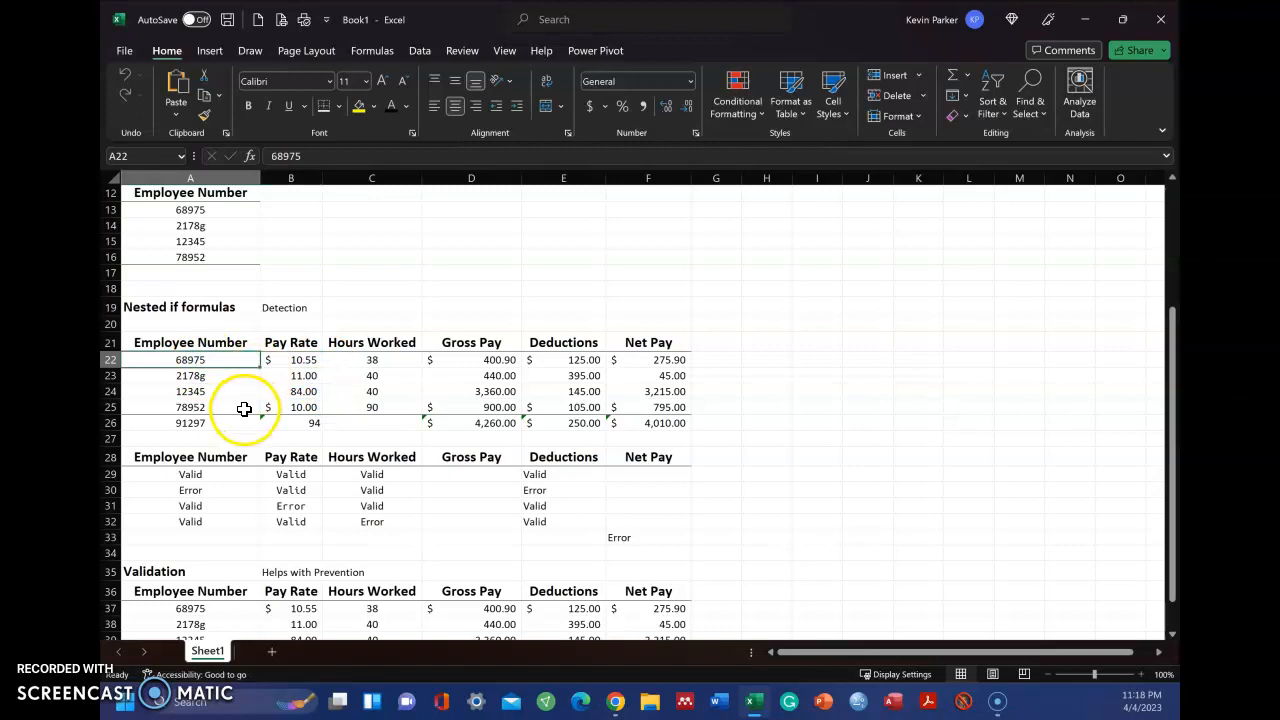
left_click(200, 360)
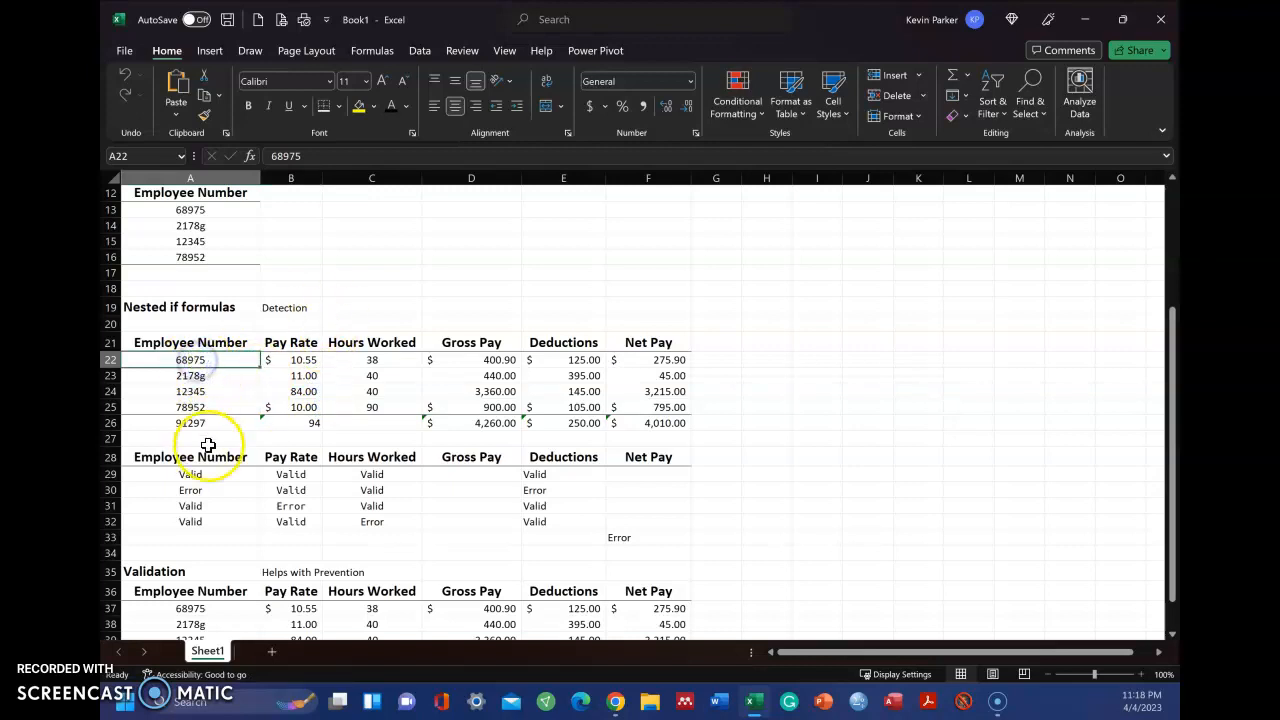
left_click(186, 475)
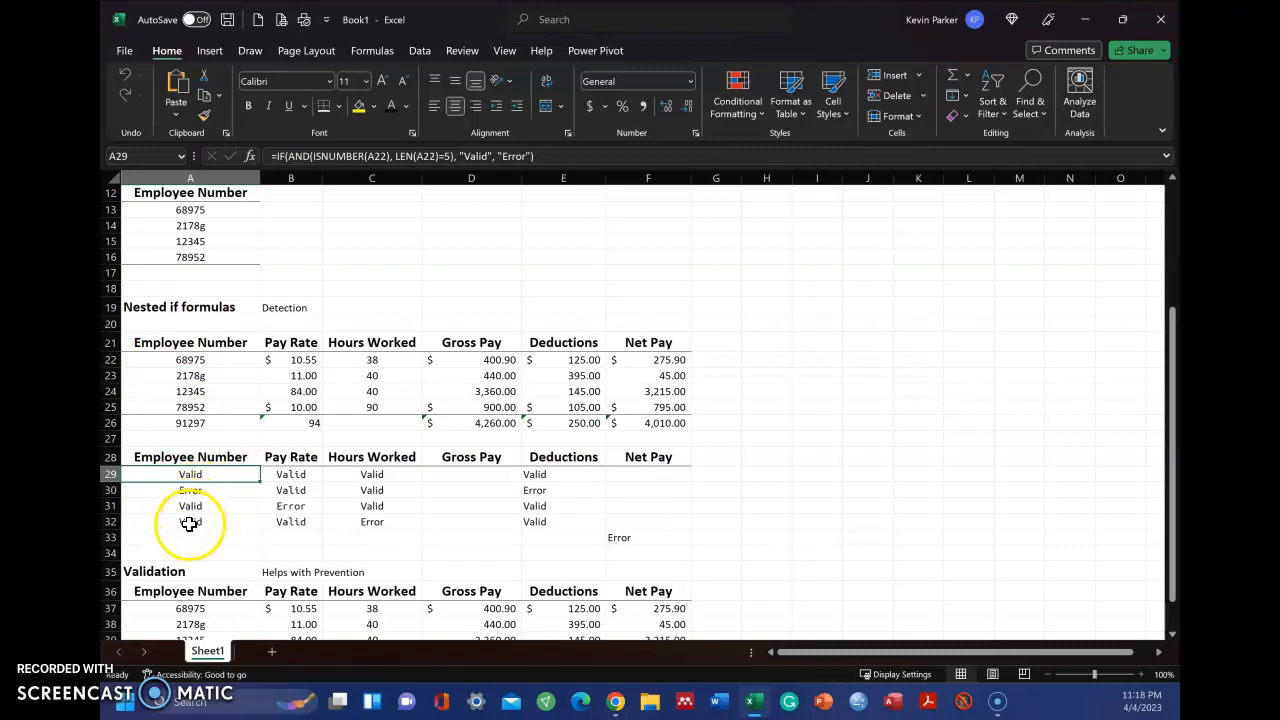
left_click(371, 474)
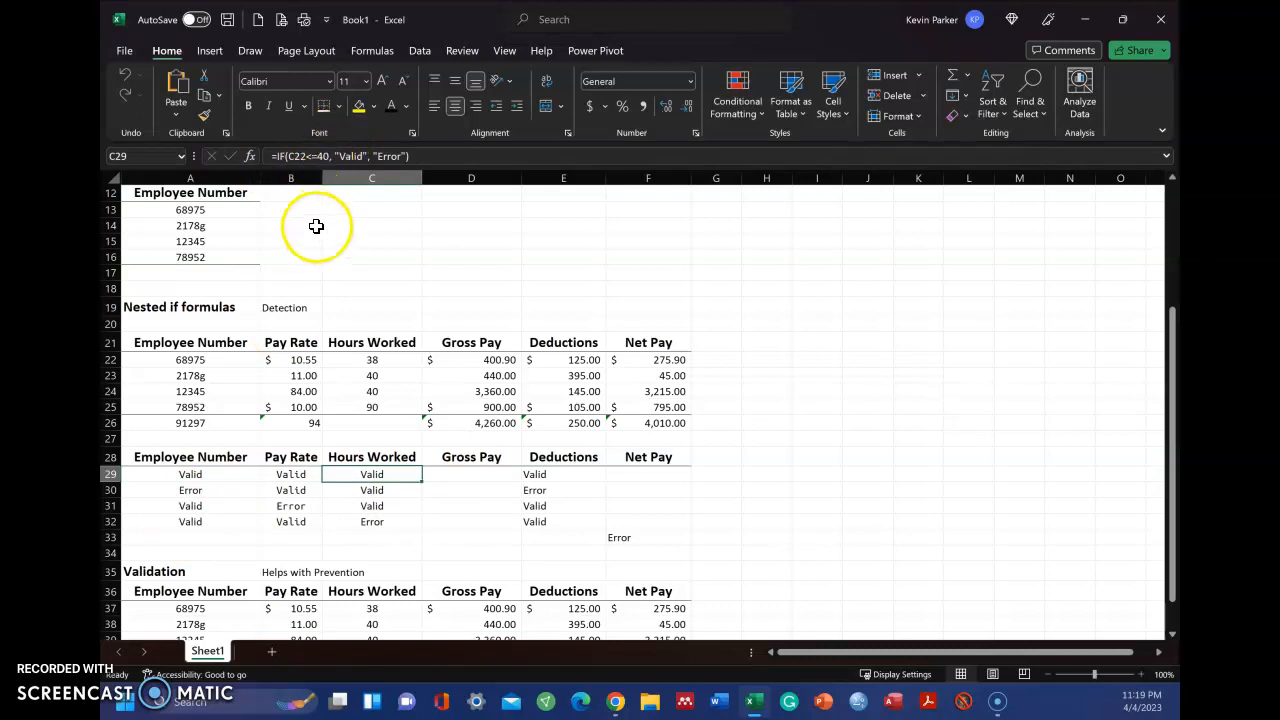
left_click(540, 477)
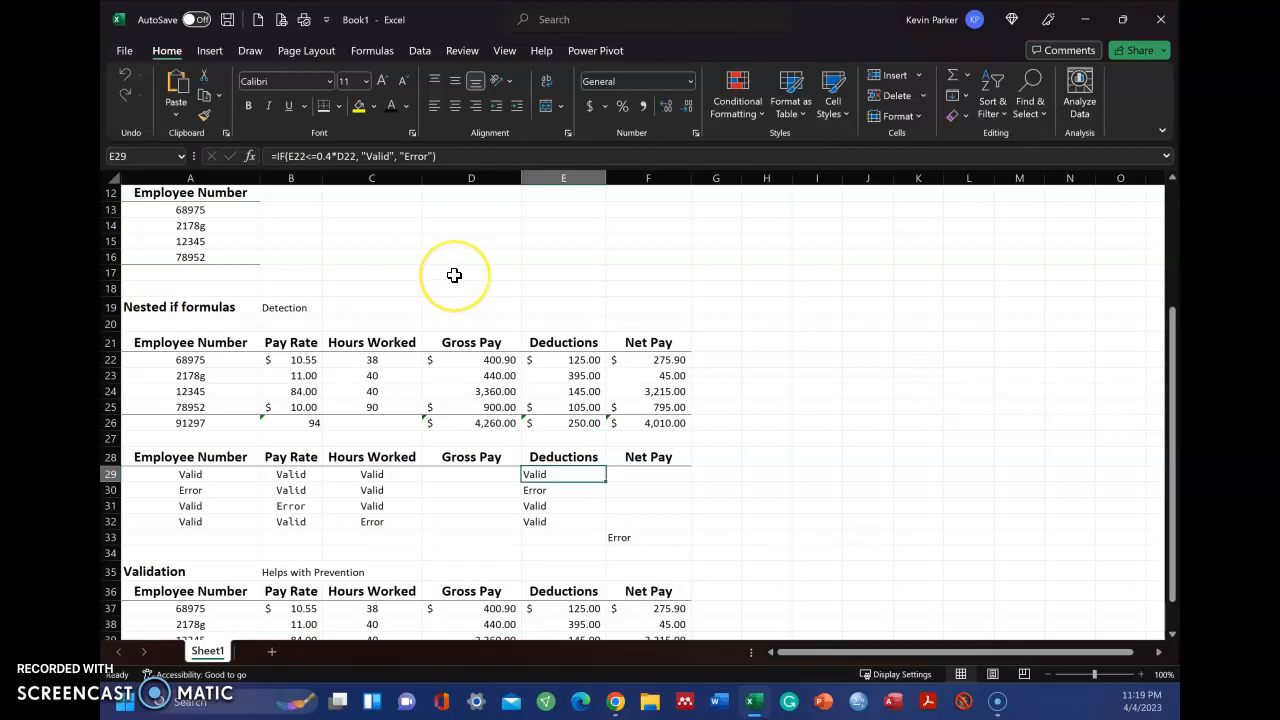
- Inspect the IF formula in F33 below the Net Pay column and clear it from the cell
scroll(454, 275, "down", 2)
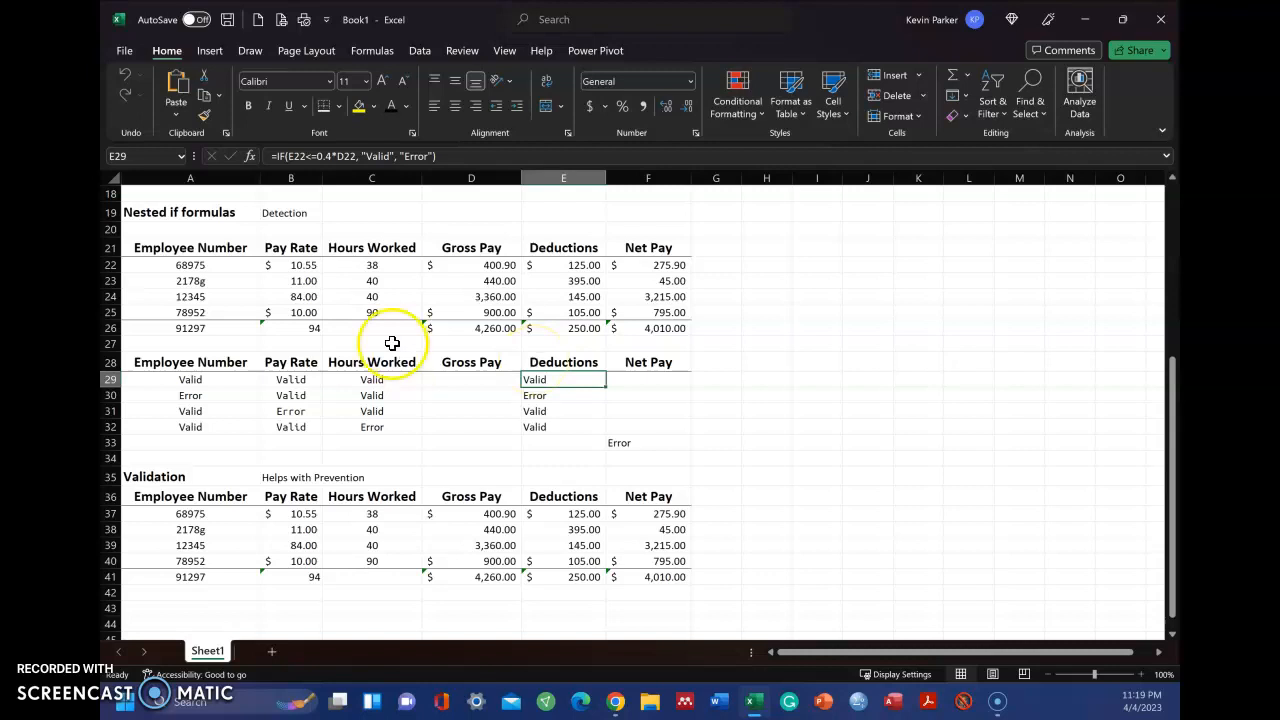
left_click(293, 219)
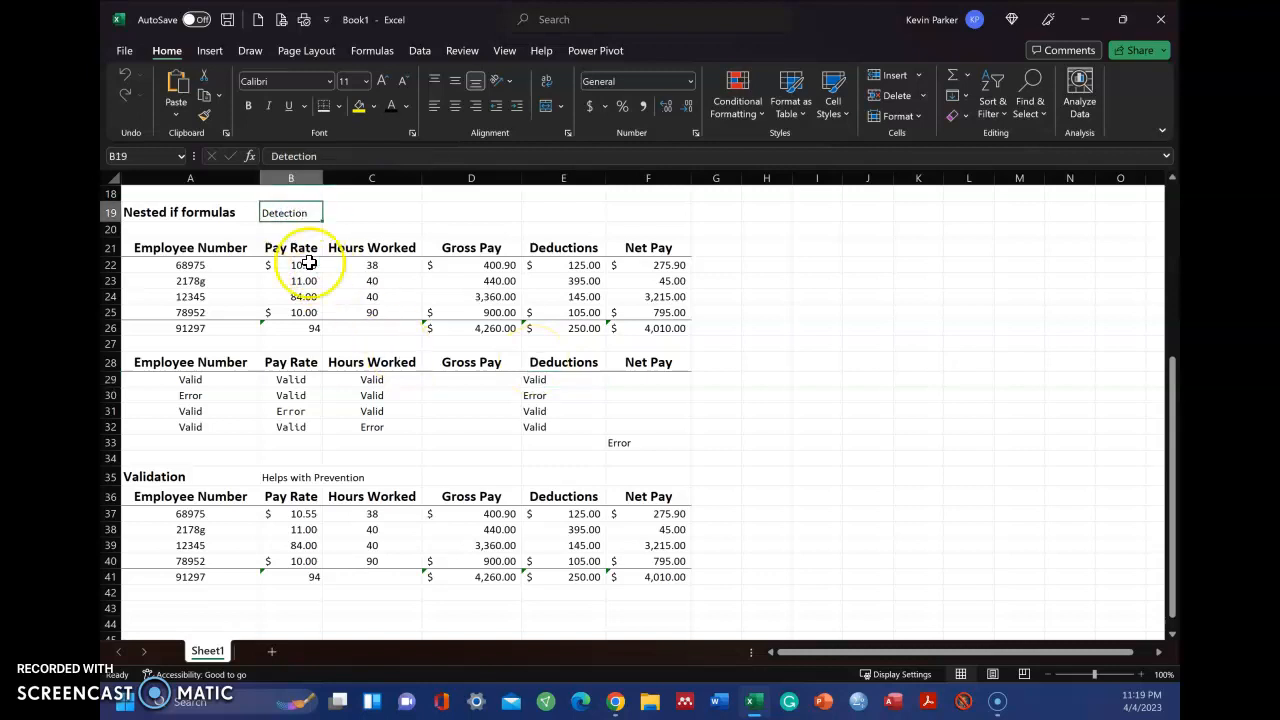
scroll(300, 251, "up", 6)
scroll(241, 329, "down", 4)
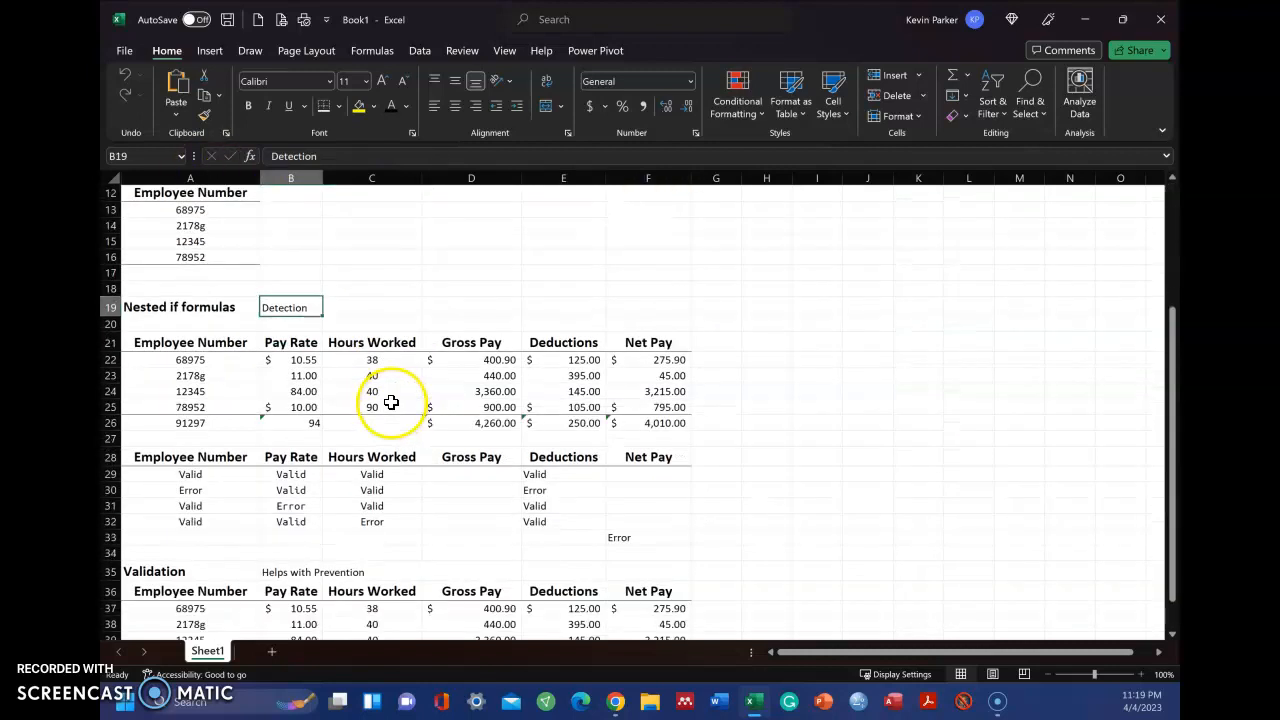
left_click(622, 542)
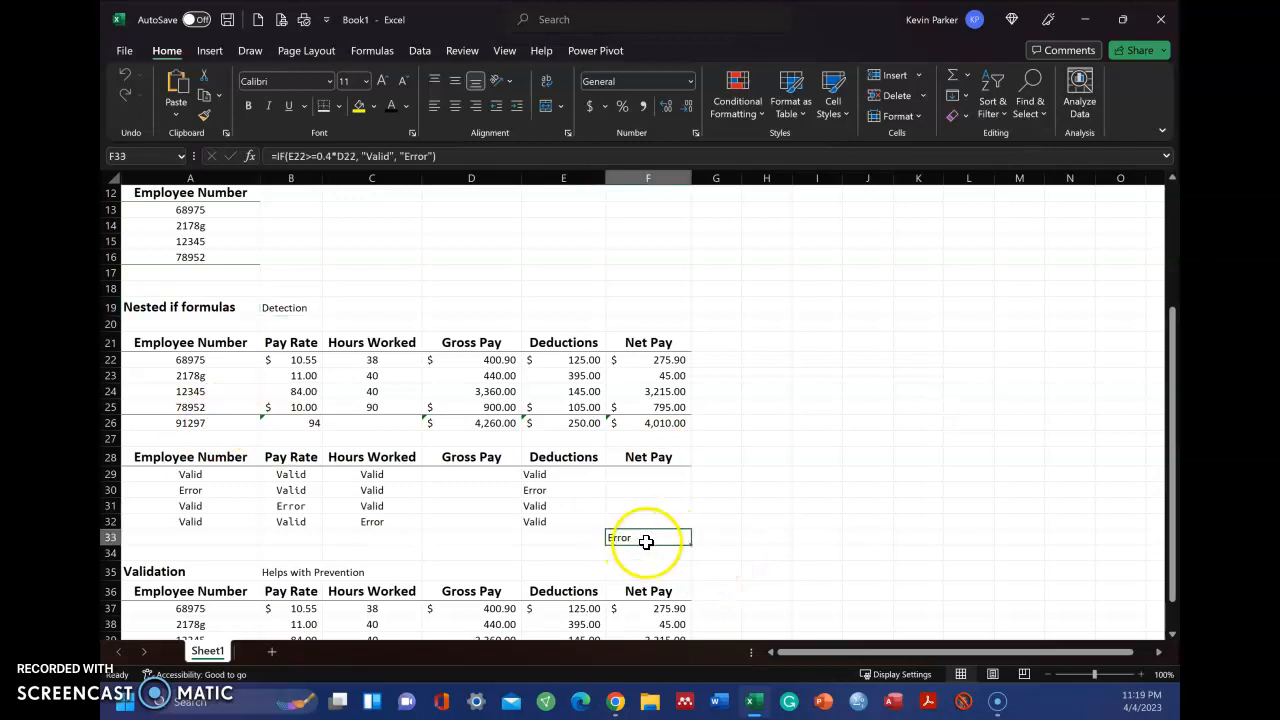
scroll(644, 501, "up", 4)
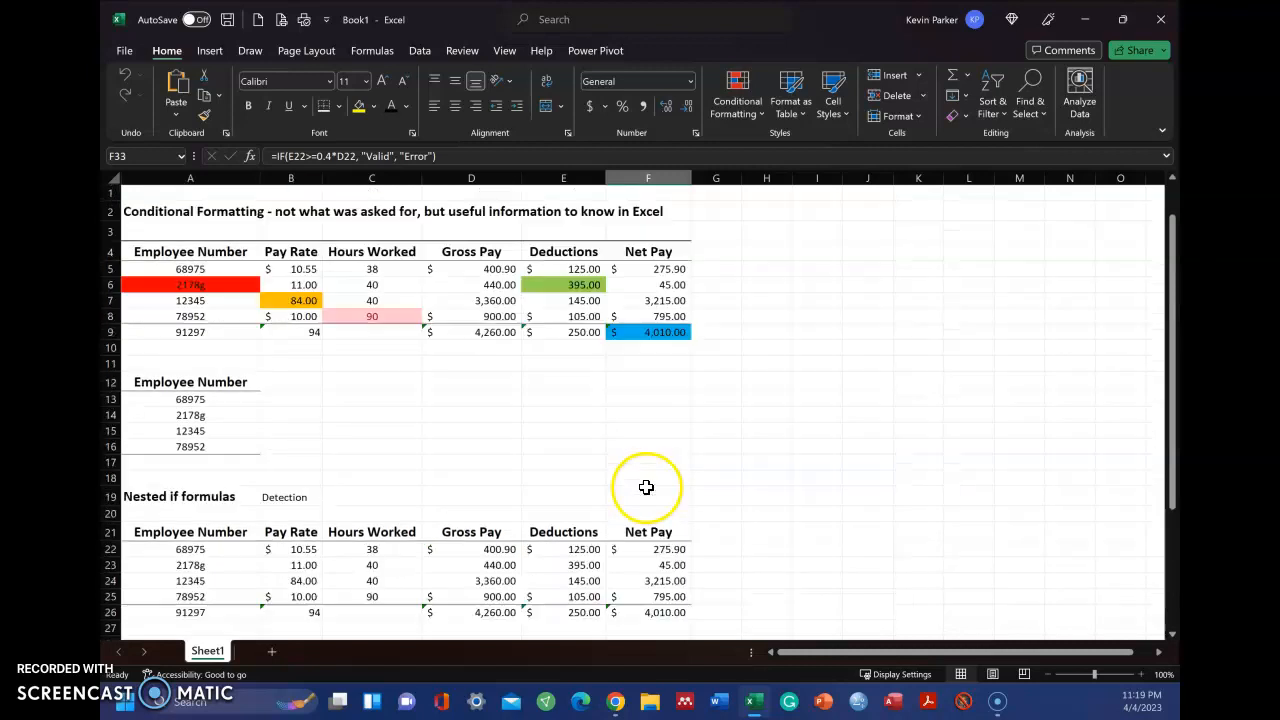
scroll(717, 456, "down", 3)
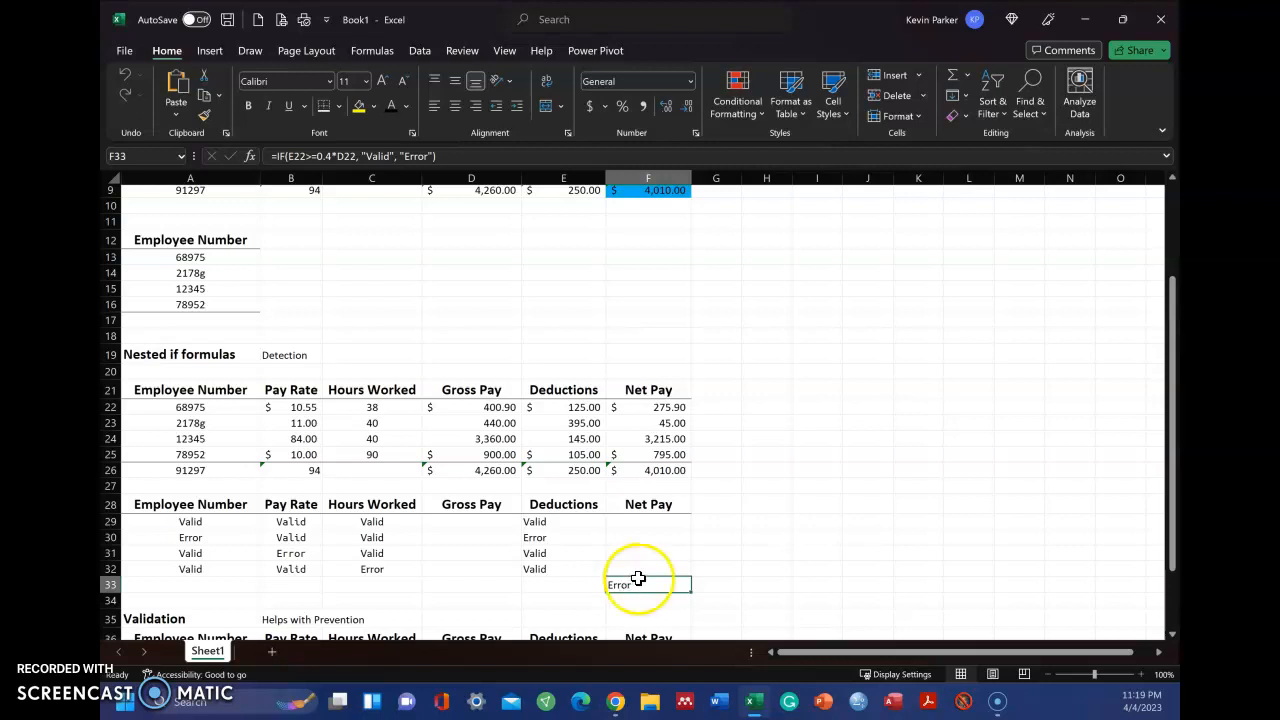
scroll(635, 585, "down", 1)
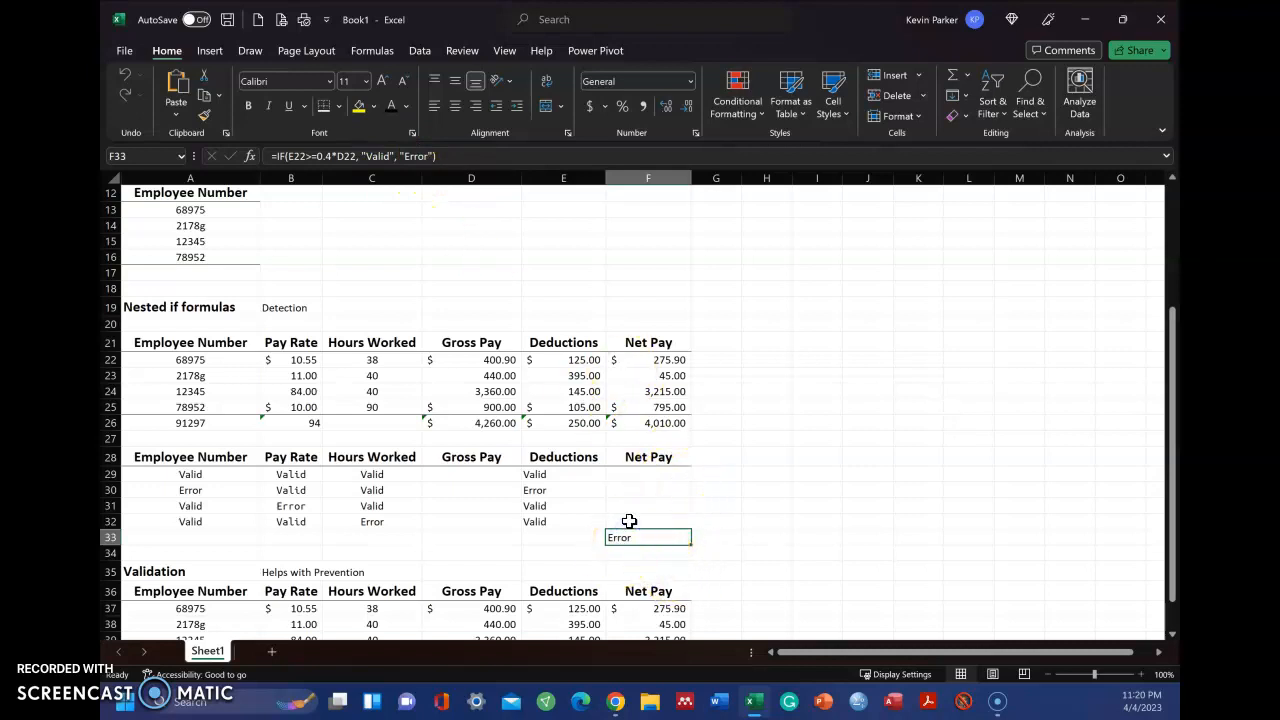
left_click(780, 487)
scroll(783, 480, "down", 1)
scroll(688, 440, "up", 1)
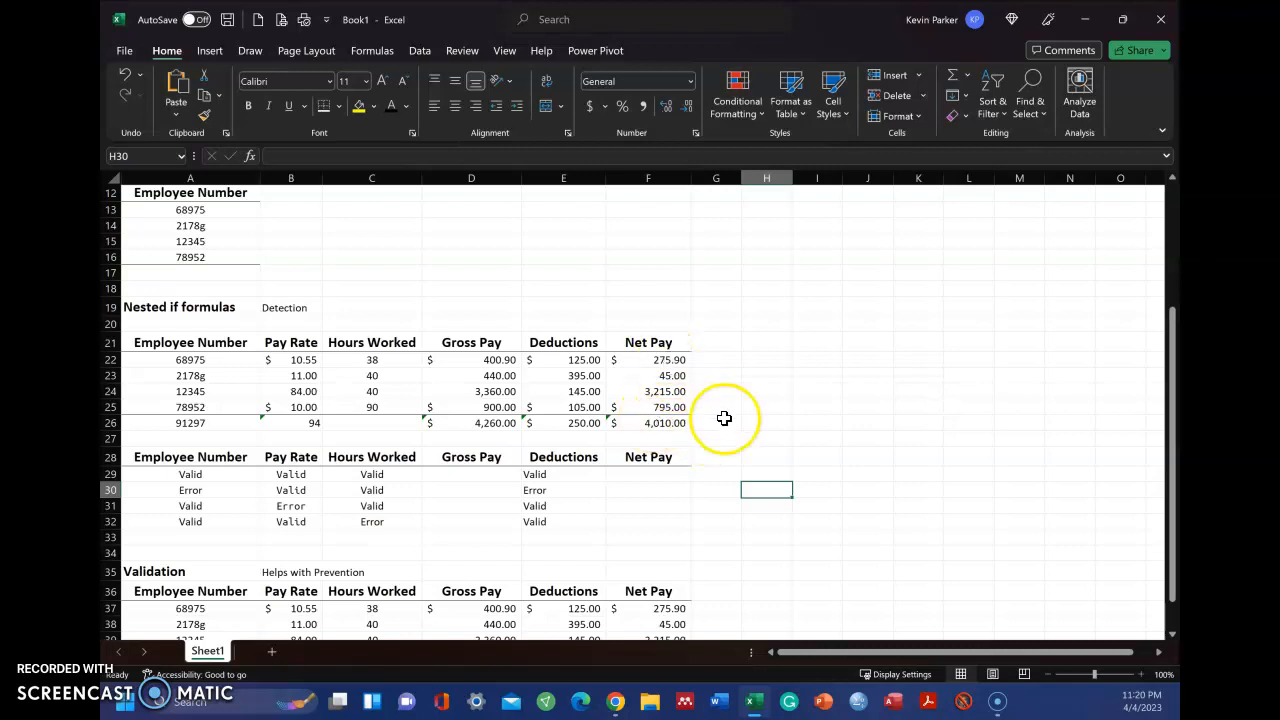
- Sum the four Net Pay values F22:F25 in G26, beside the Net Pay total
left_click(727, 419)
left_click(952, 77)
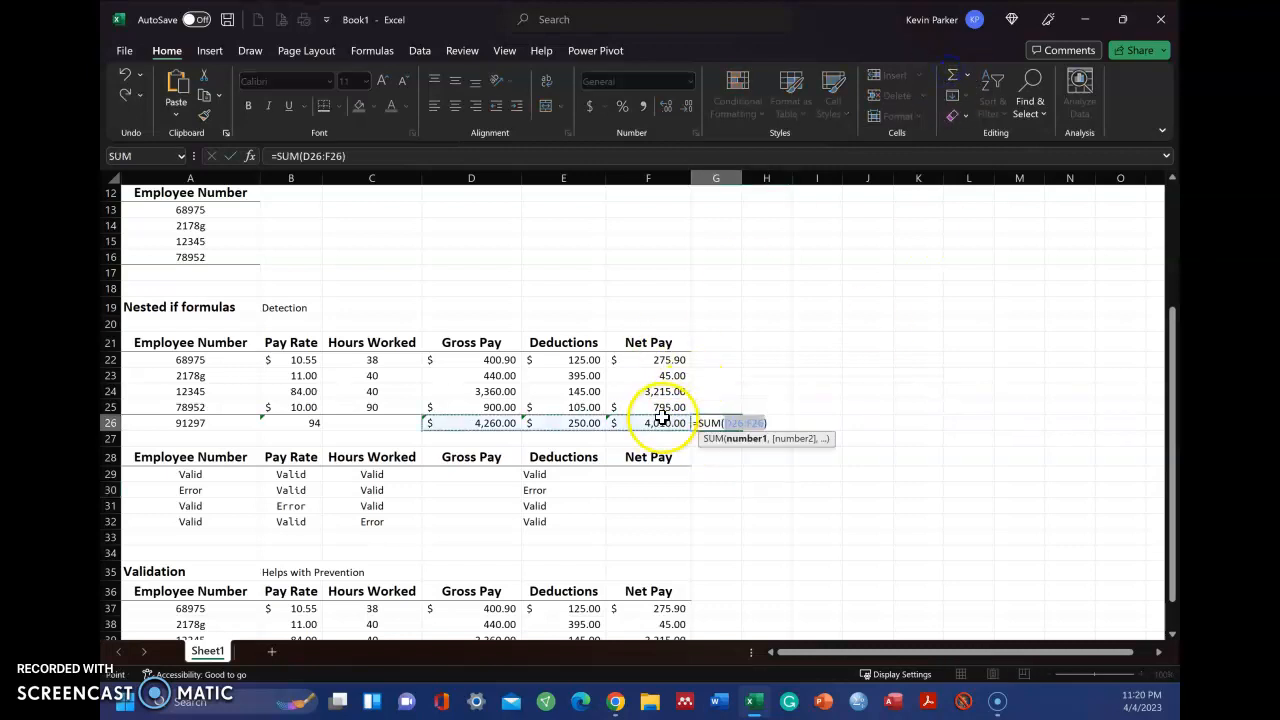
left_click_drag(660, 407, 651, 366)
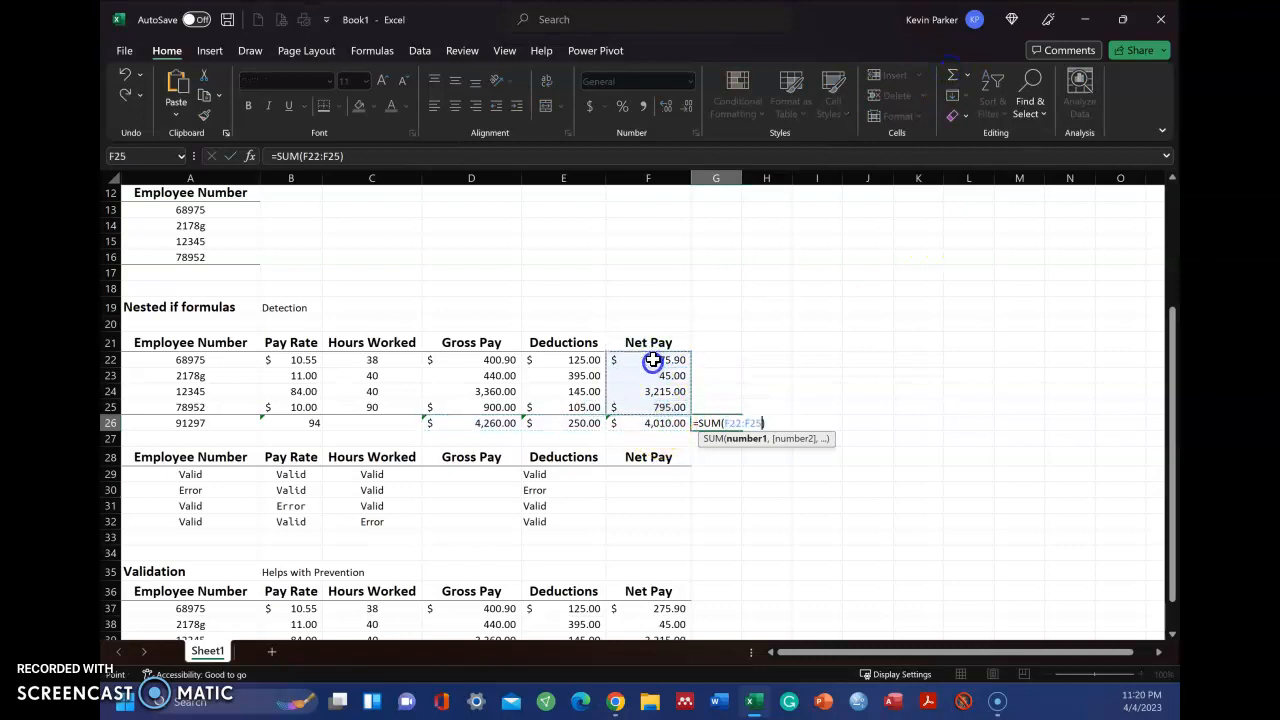
key("Return")
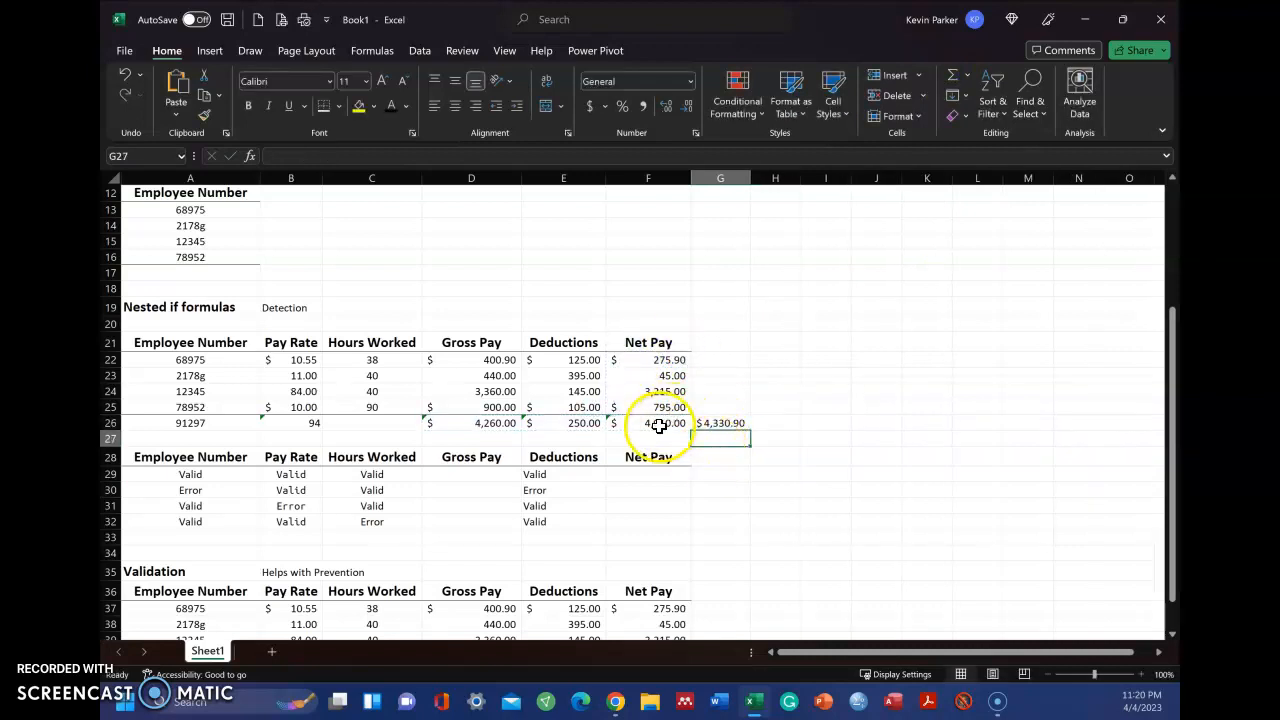
- Clear the SUM formula from G26
scroll(757, 415, "up", 4)
scroll(762, 420, "down", 3)
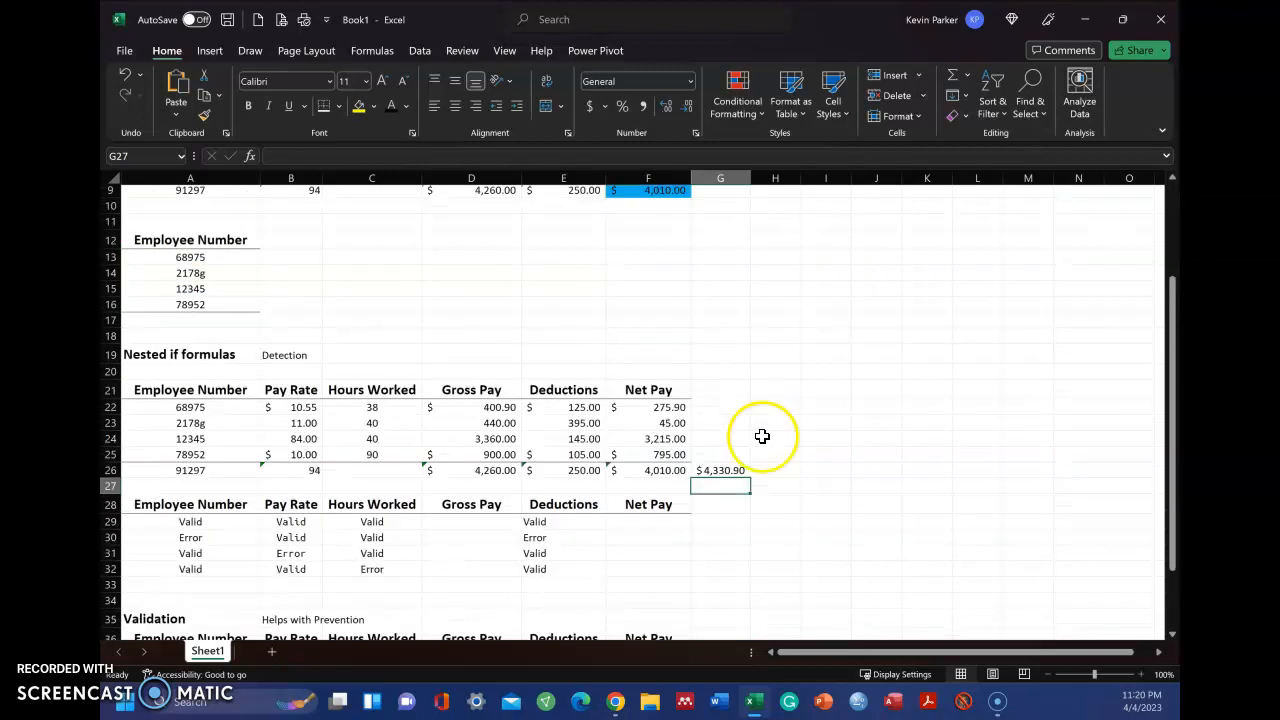
left_click(722, 470)
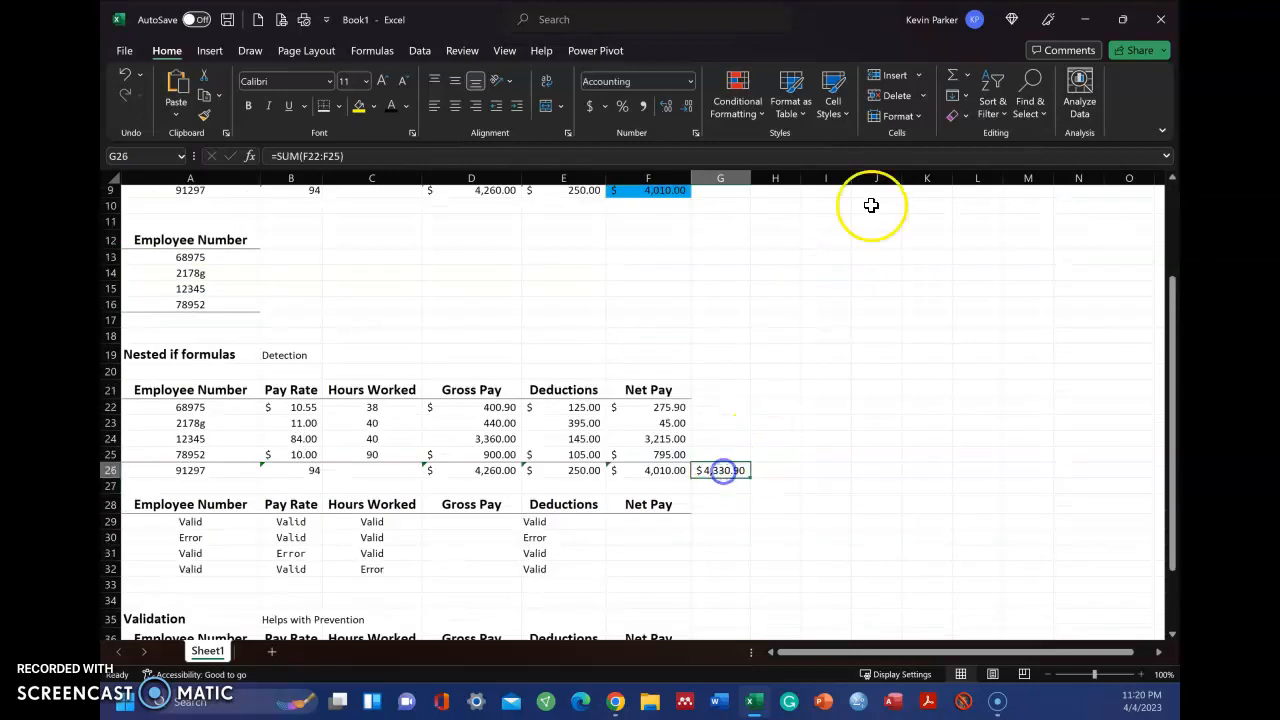
left_click(967, 77)
left_click(820, 366)
left_click(722, 472)
left_click(707, 470)
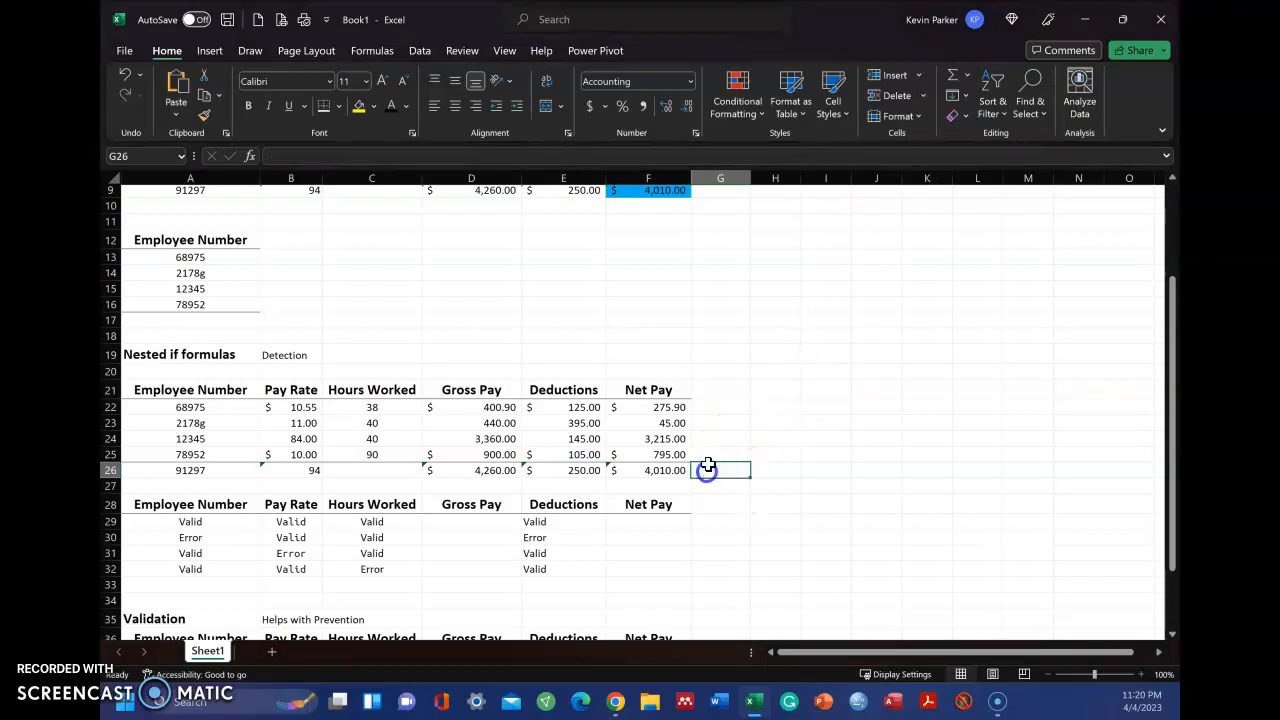
- Enter =SUM(F22:F25) in G26 to add up the individual Net Pay amounts
left_click(967, 76)
left_click(986, 99)
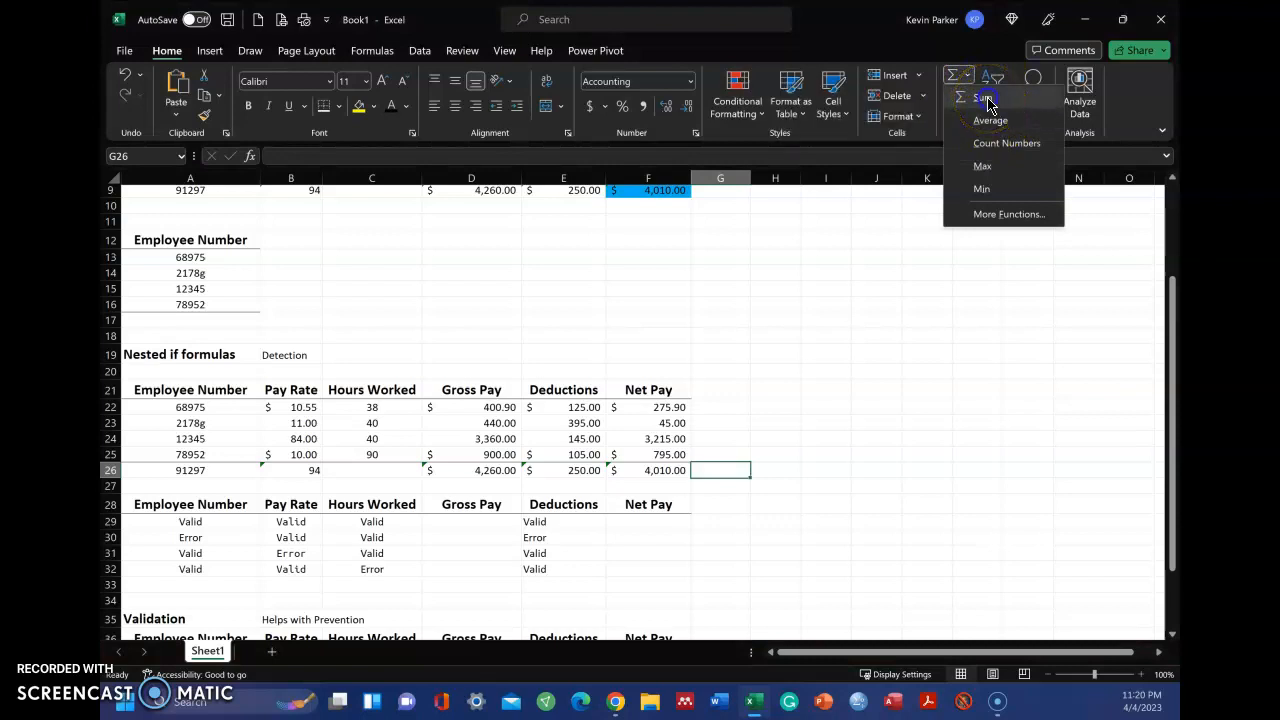
left_click(986, 99)
left_click_drag(666, 457, 658, 403)
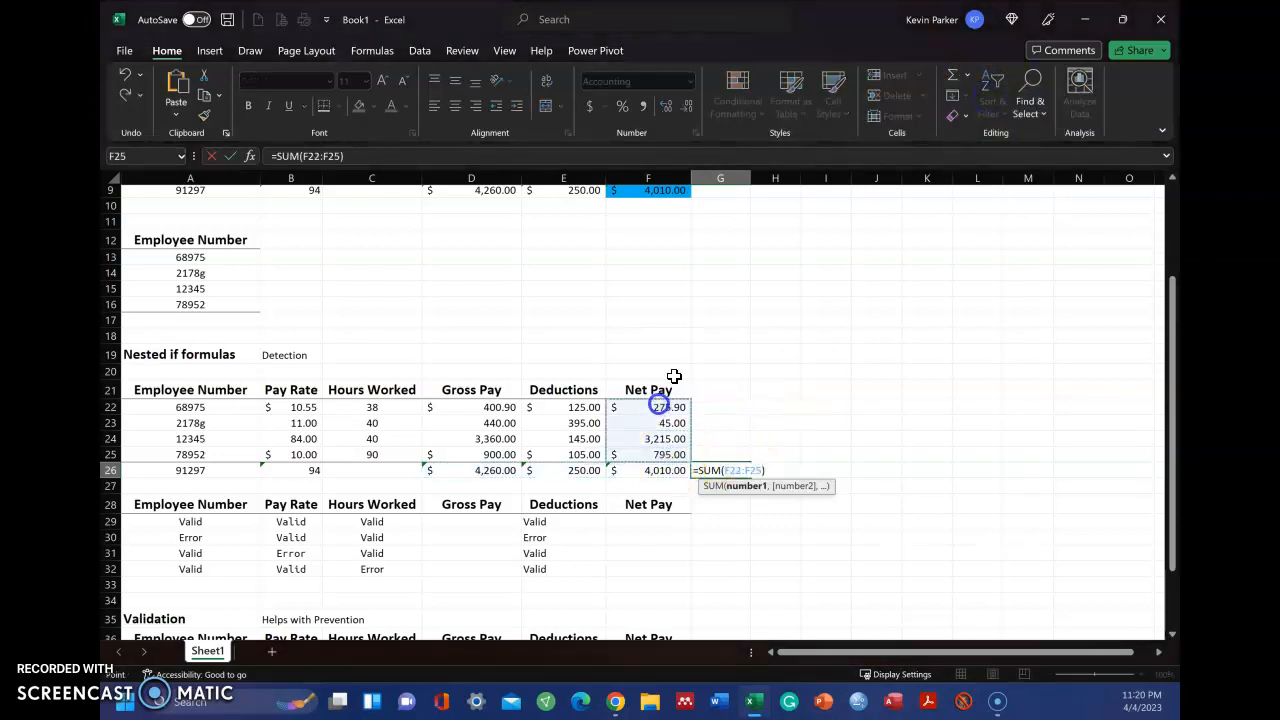
key("Return")
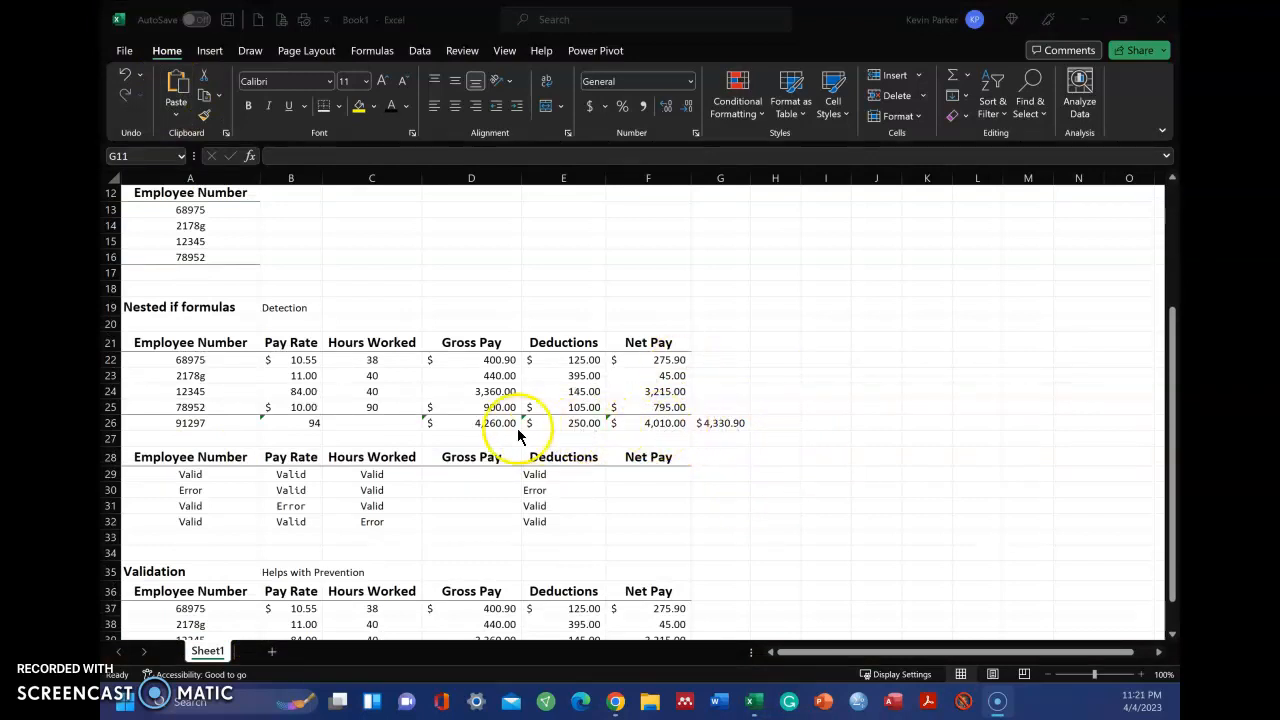
- Enter +D26-E26 in G27 to subtract total Deductions from total Gross Pay
left_click(727, 434)
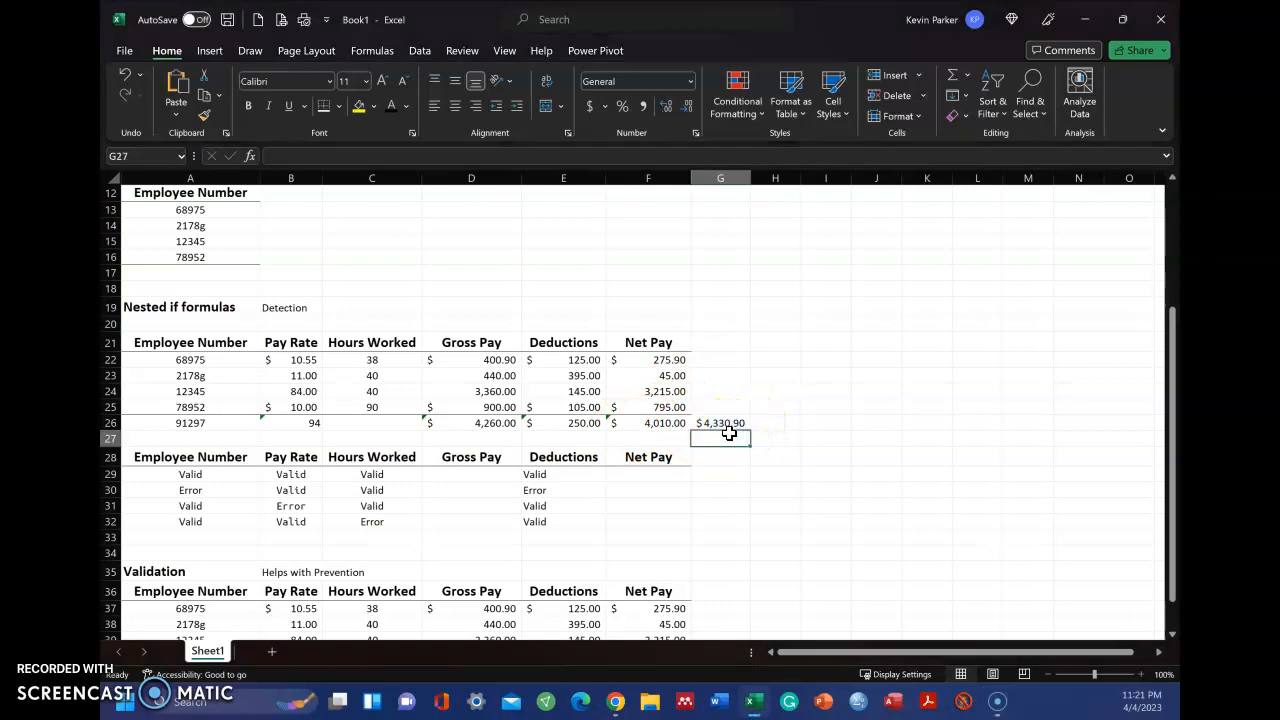
type("+")
left_click(498, 424)
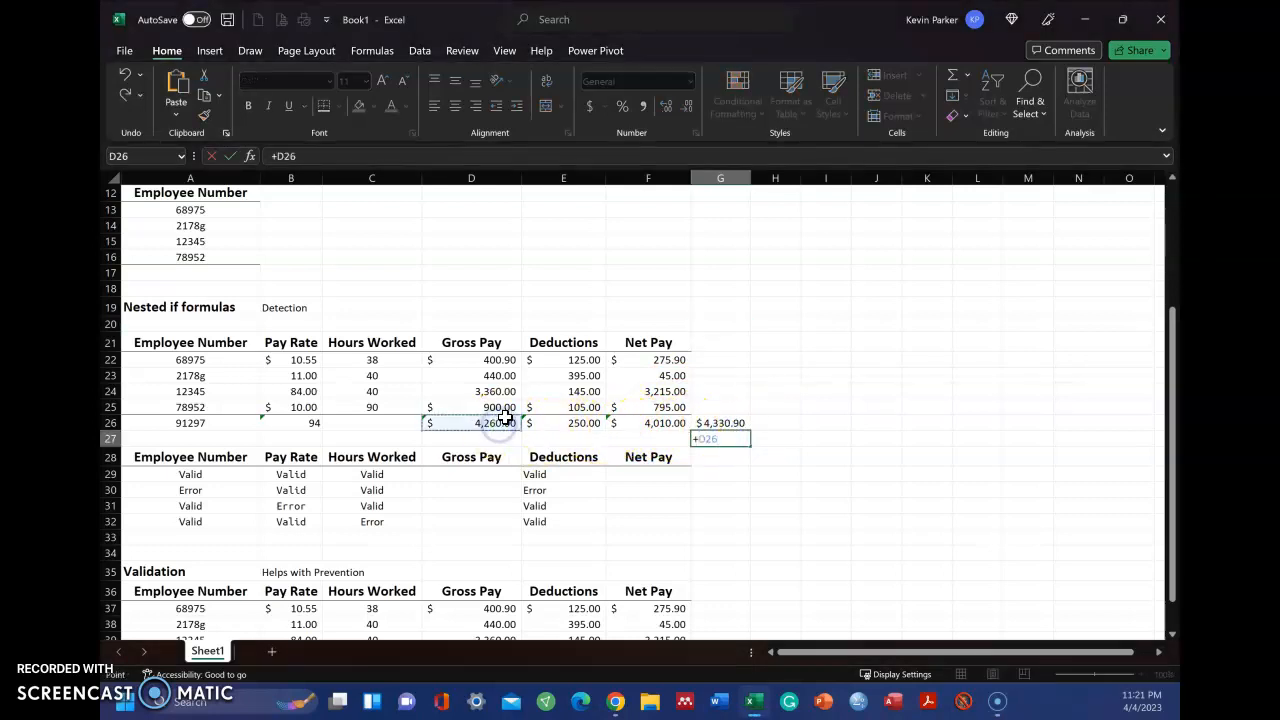
left_click(579, 422)
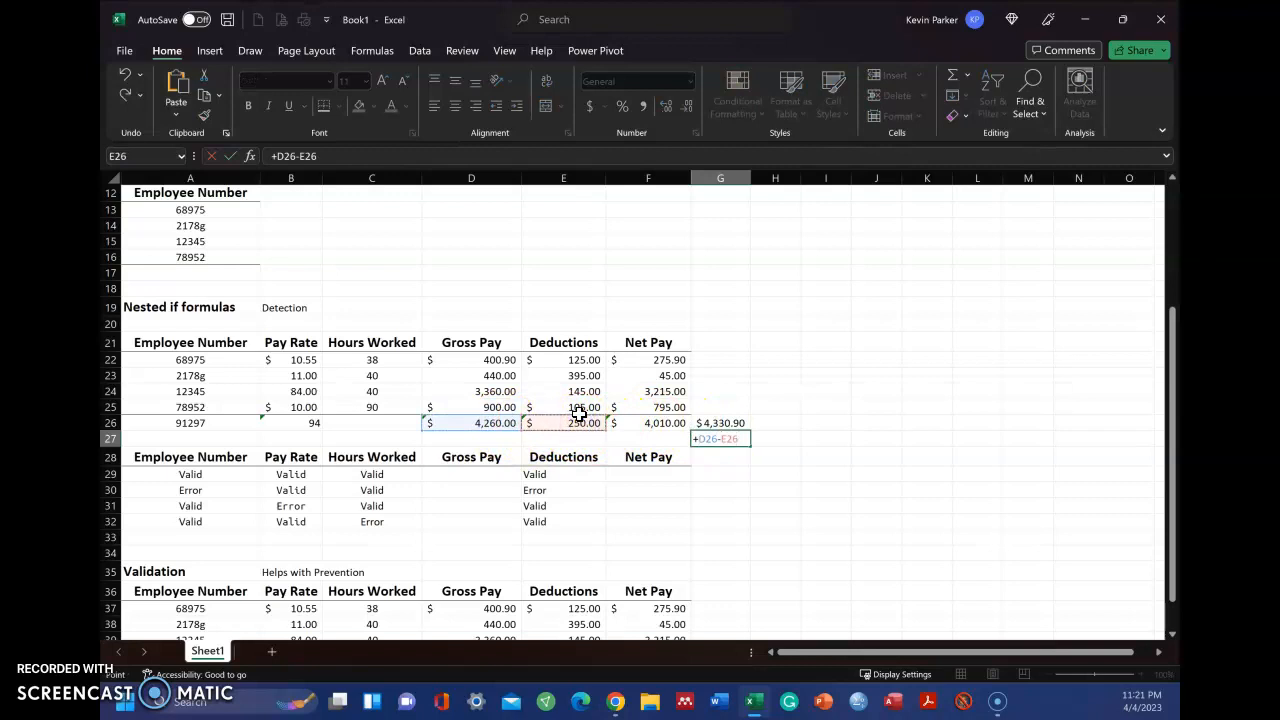
key("Return")
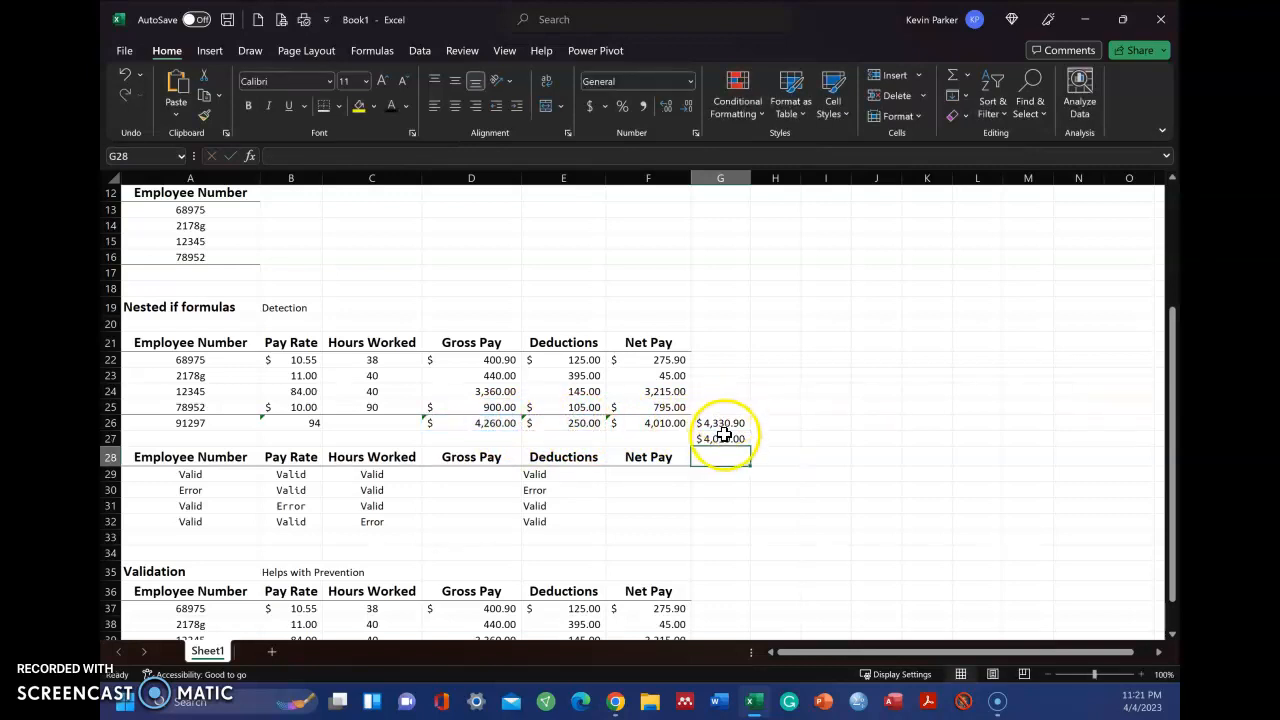
left_click(647, 533)
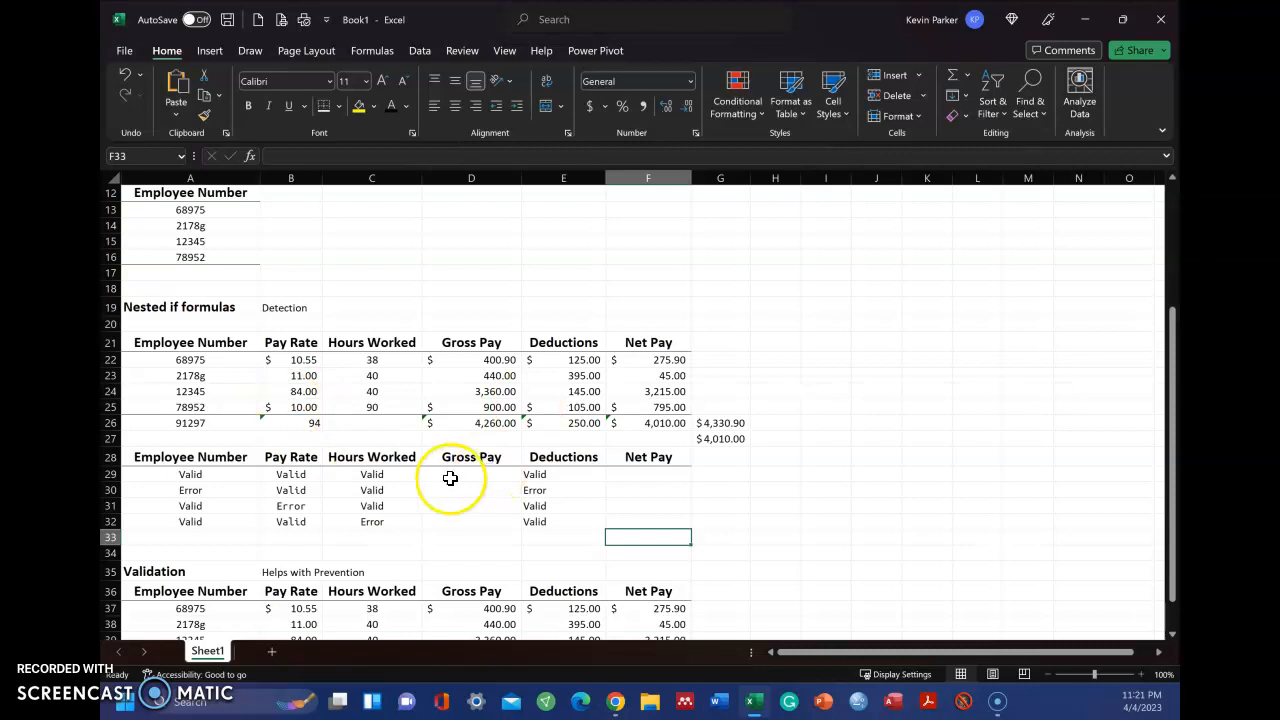
- Circle the invalid data in the employee rows A37:F40 of the Validation table
scroll(394, 489, "down", 1)
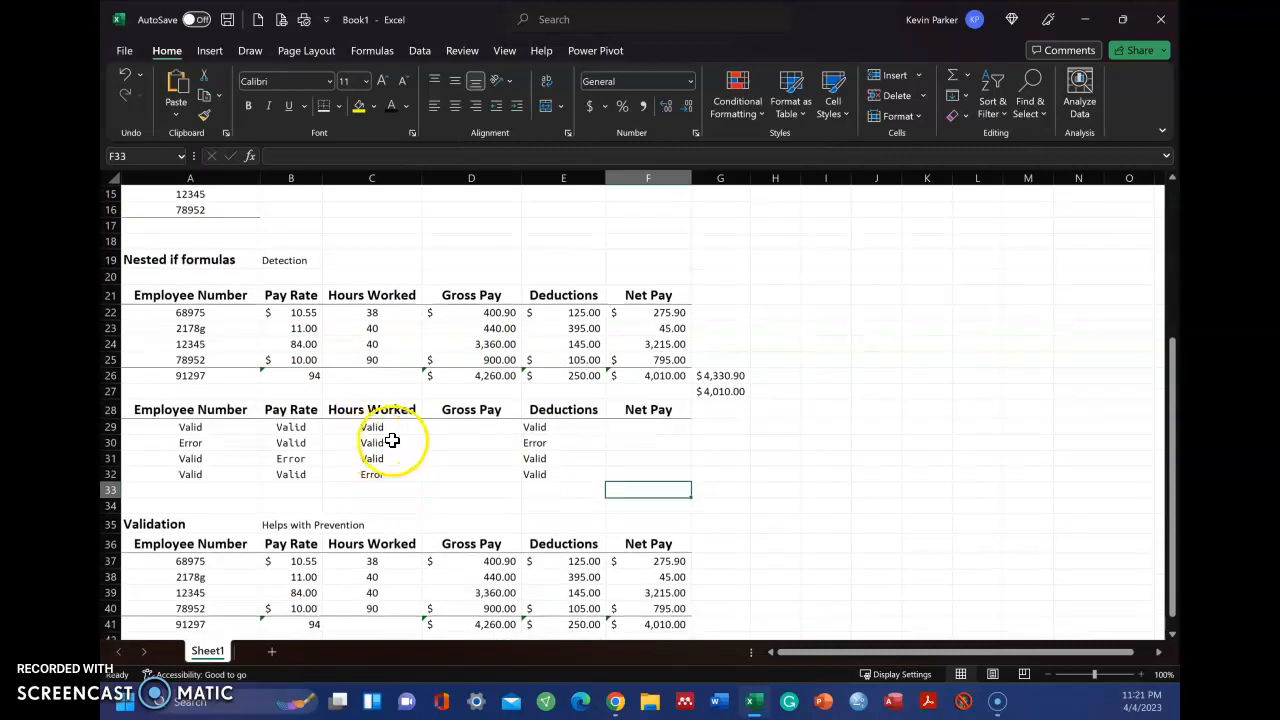
scroll(456, 432, "down", 2)
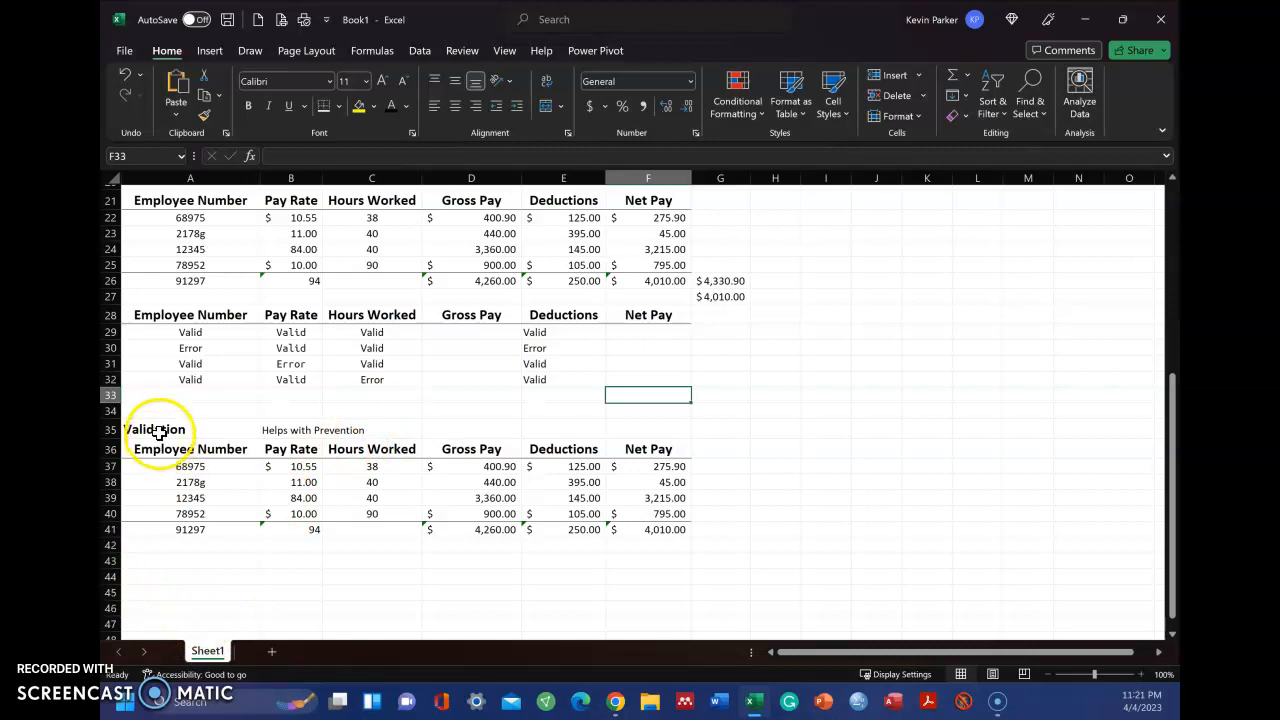
left_click_drag(206, 470, 668, 516)
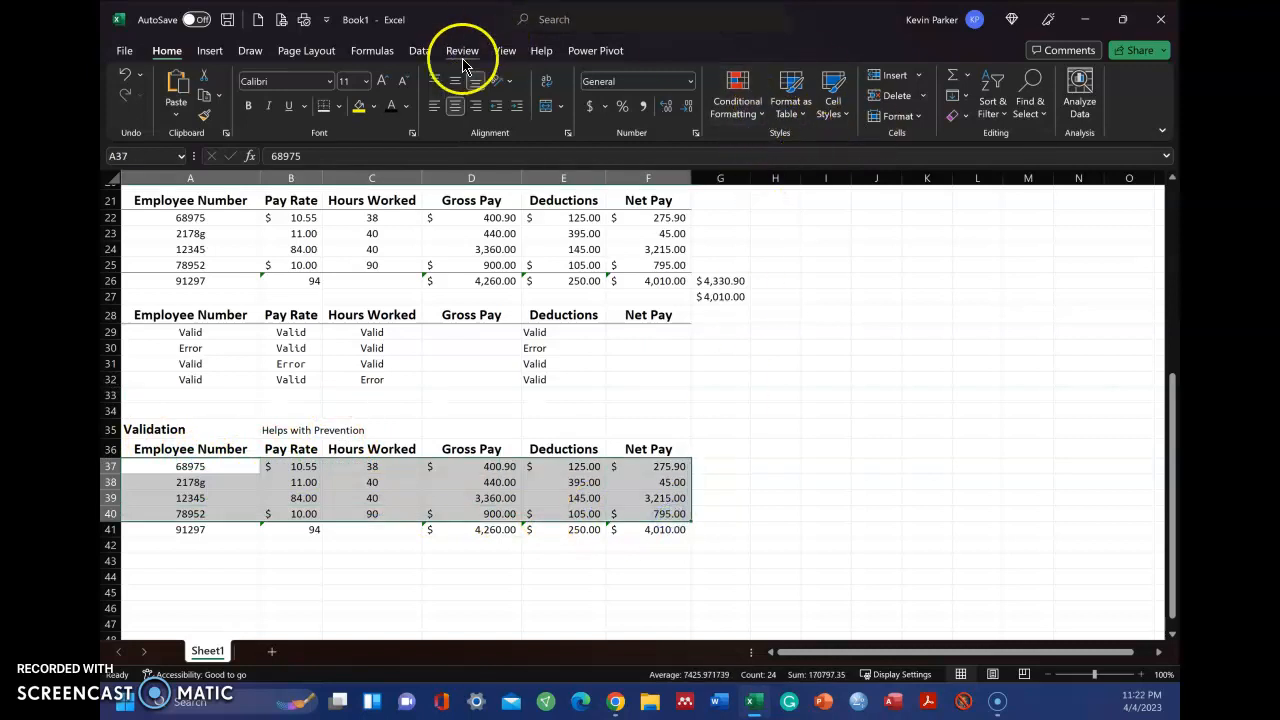
left_click(419, 51)
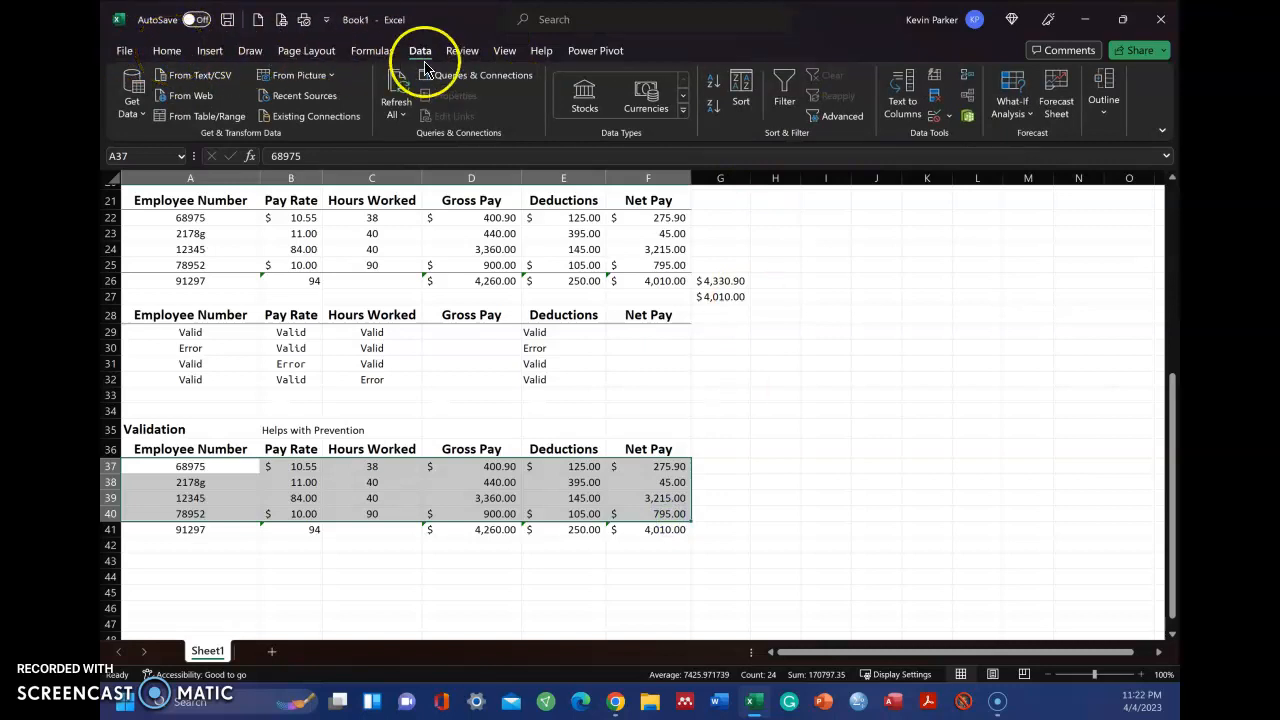
left_click(945, 117)
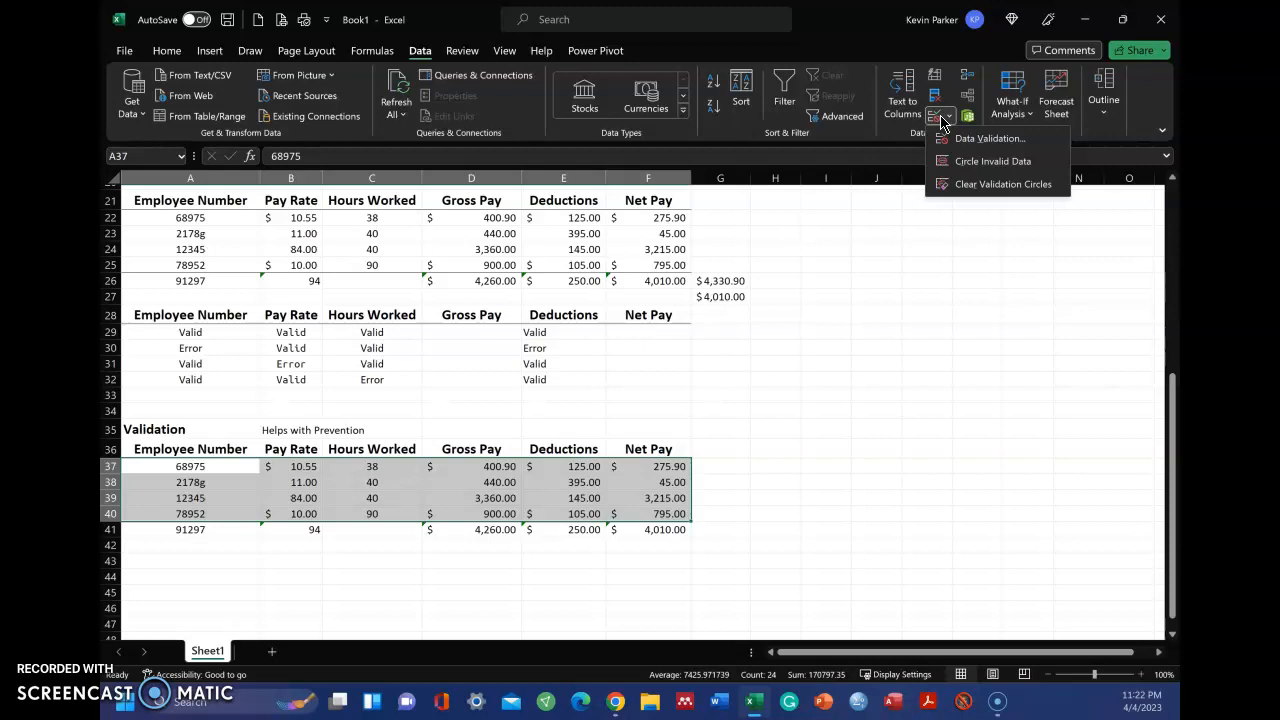
left_click(943, 329)
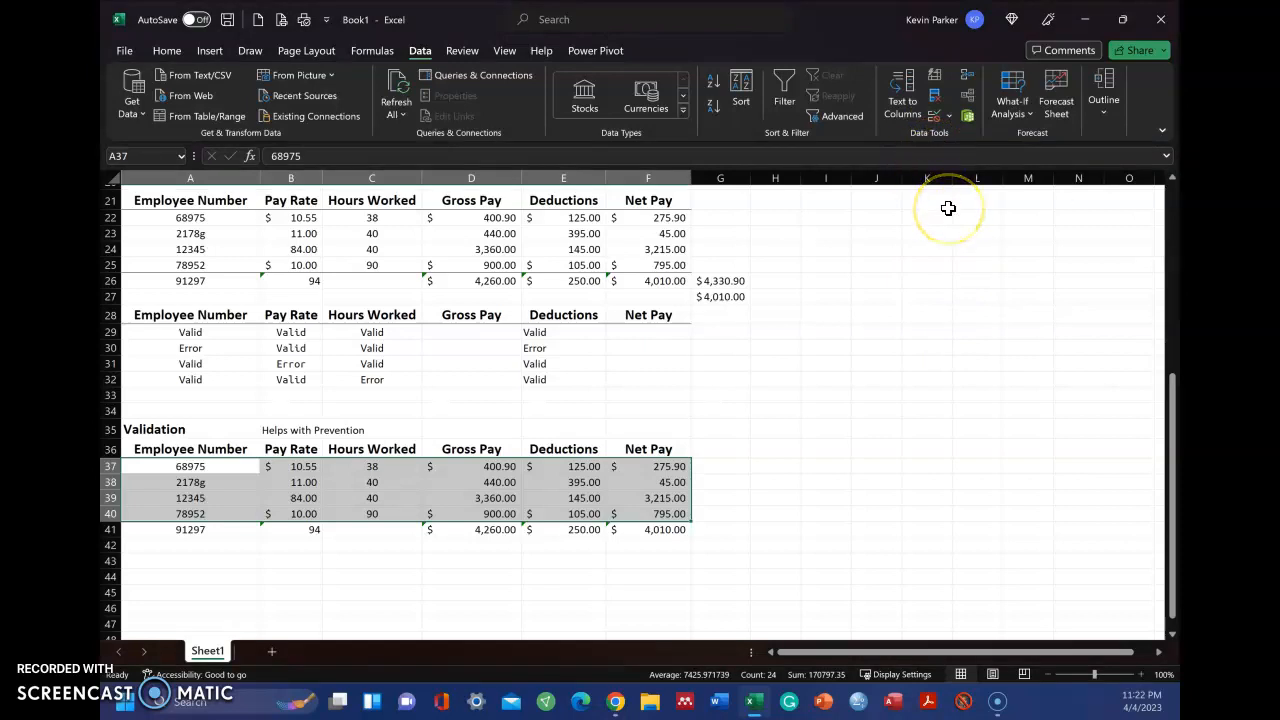
left_click(936, 119)
left_click(947, 116)
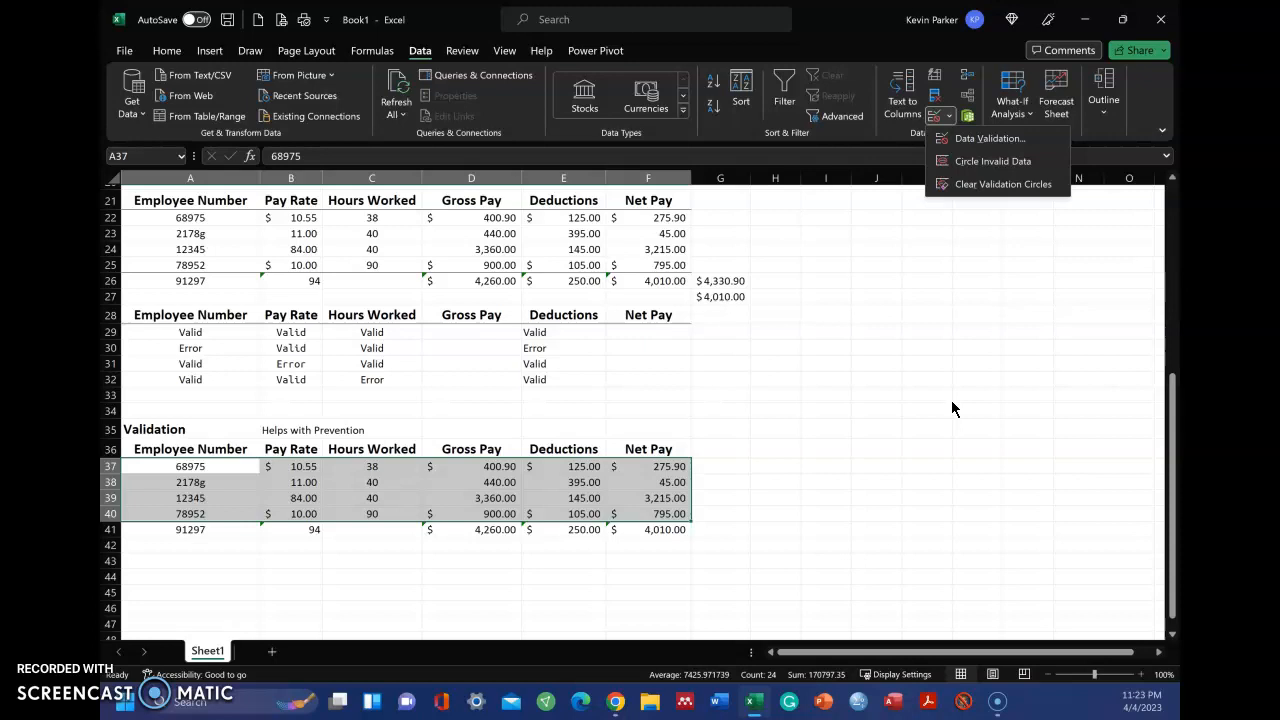
left_click(985, 161)
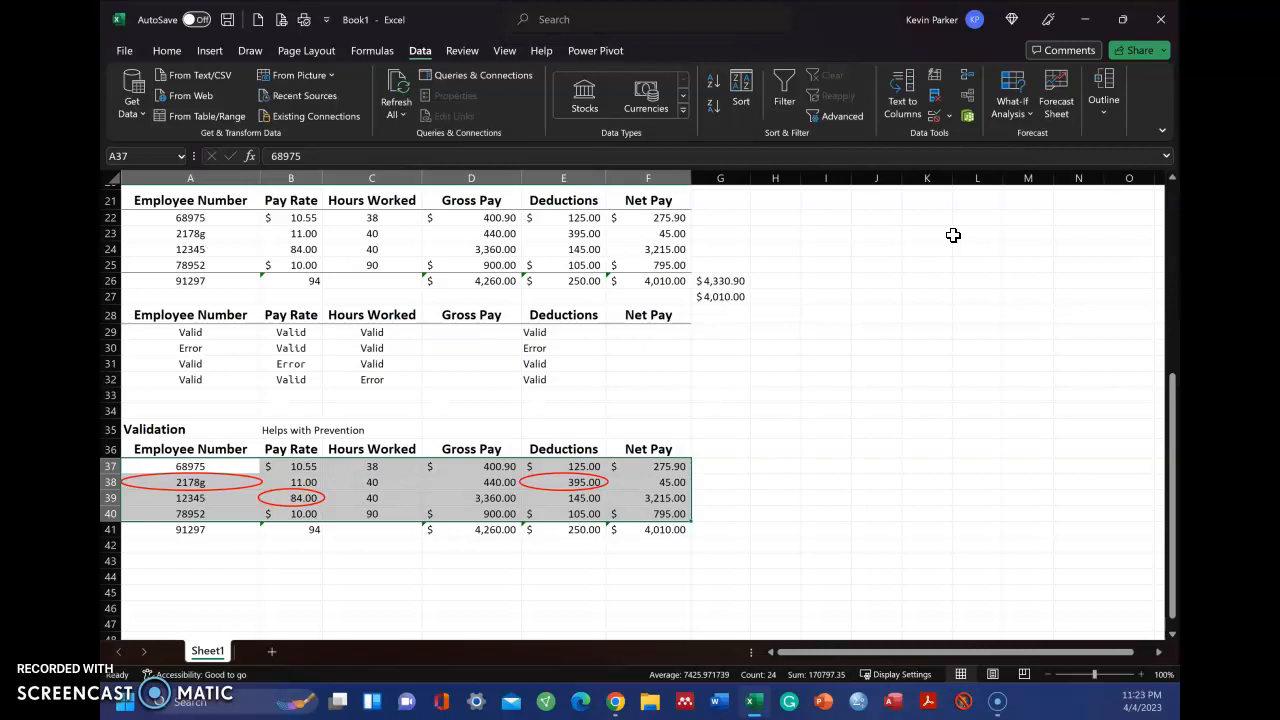
- Clear the validation circles from the Validation table and circle its invalid data again
left_click(949, 116)
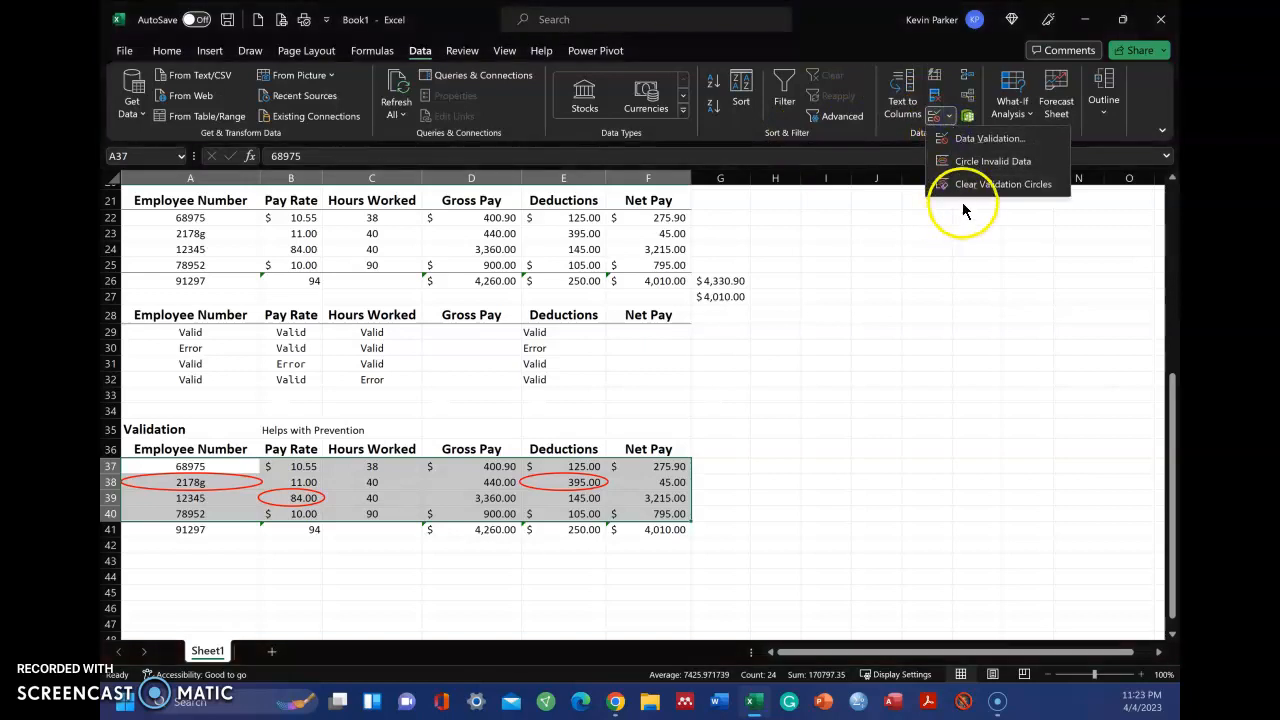
left_click(963, 186)
left_click(949, 116)
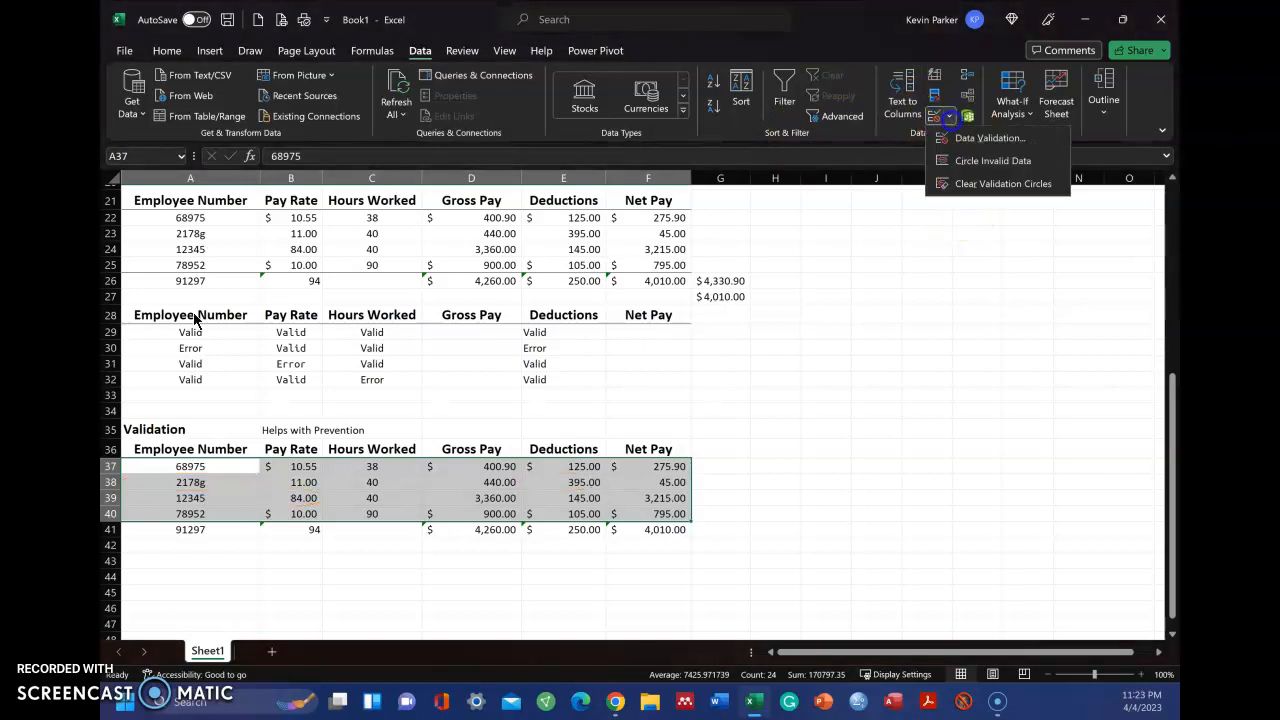
left_click(990, 161)
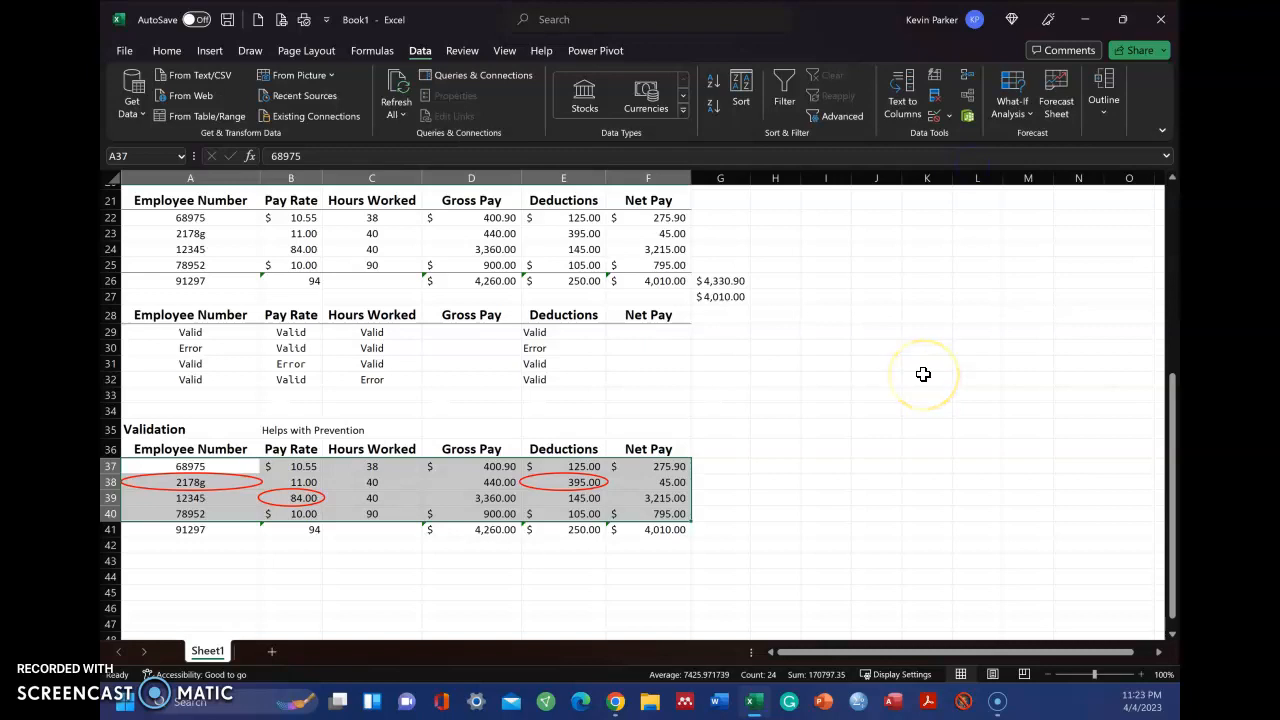
left_click(947, 117)
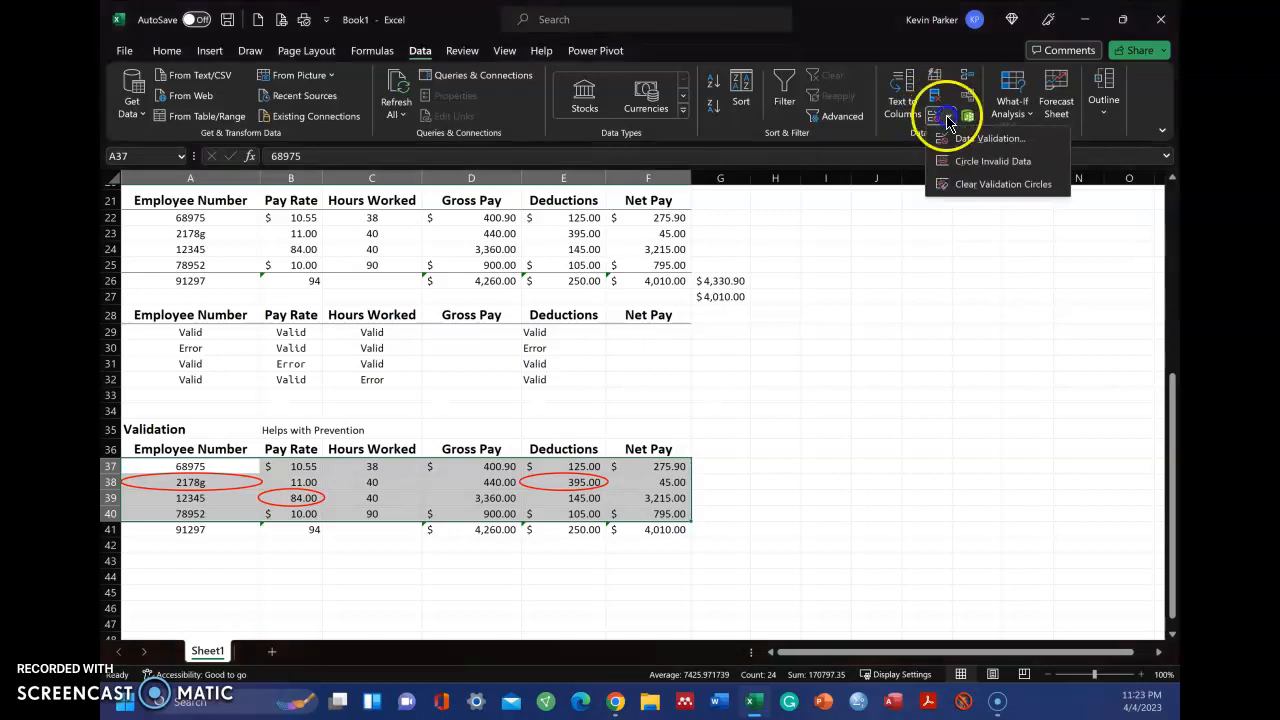
left_click(978, 179)
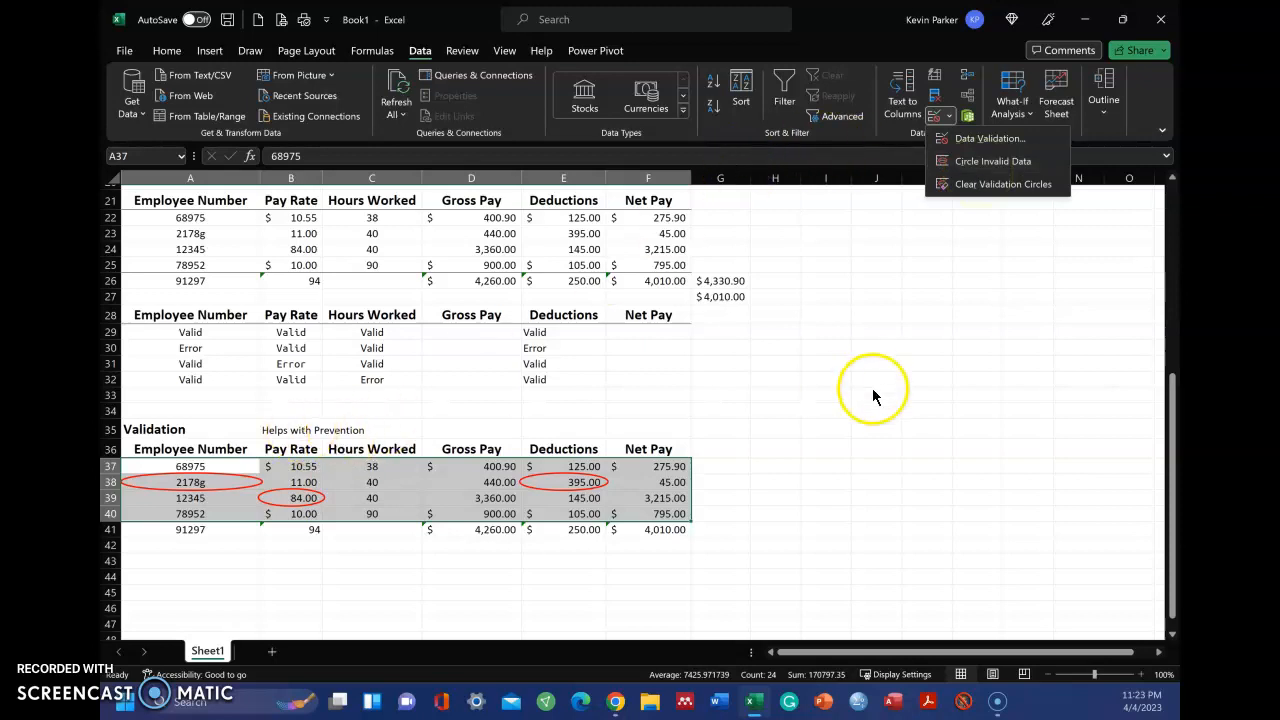
left_click(958, 456)
- Set the maximum of the whole-number data validation rule on the Employee Number cells A37:A40 to 999999
left_click_drag(214, 466, 206, 514)
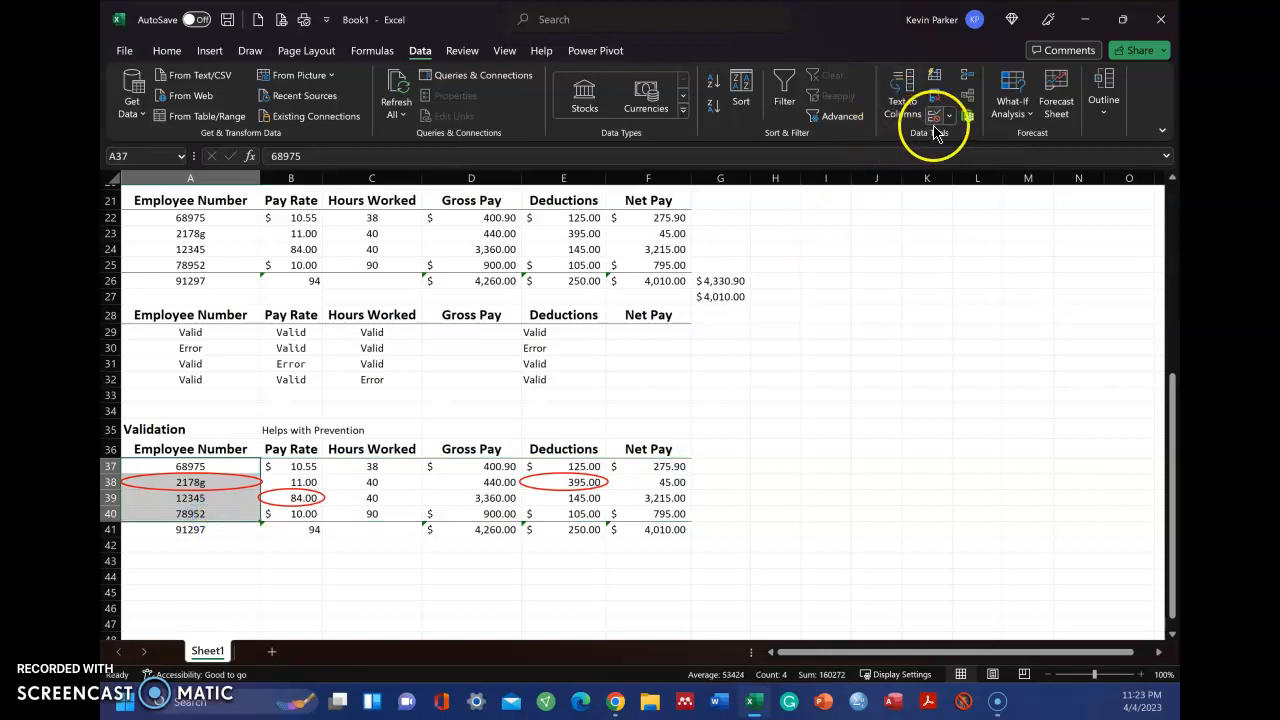
left_click(949, 116)
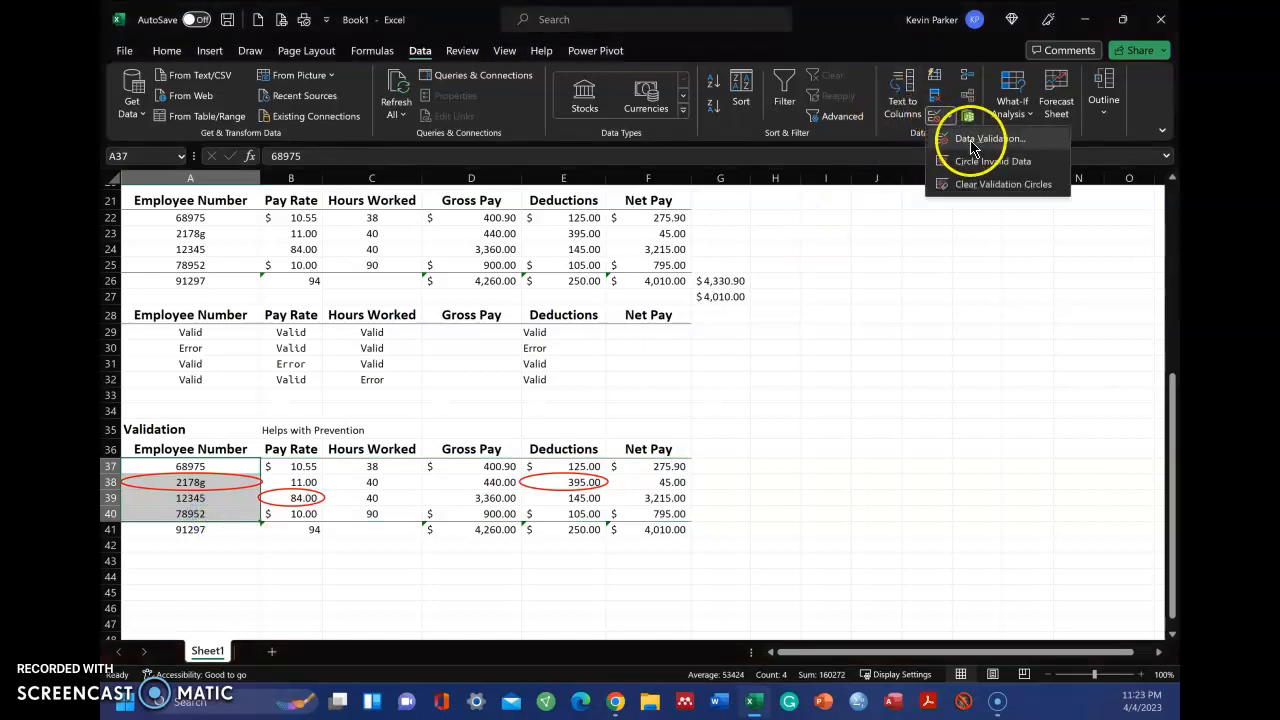
left_click(972, 140)
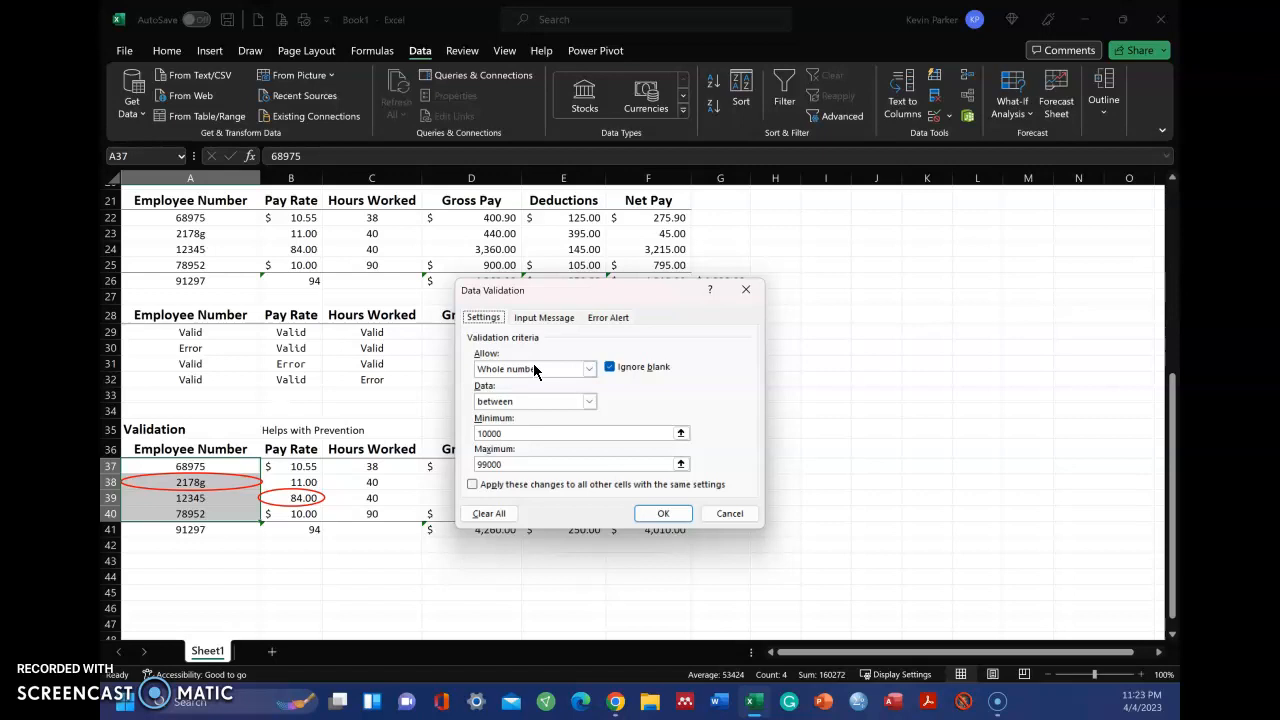
left_click(492, 467)
key("BackSpace")
key("BackSpace")
key("BackSpace")
type("999999")
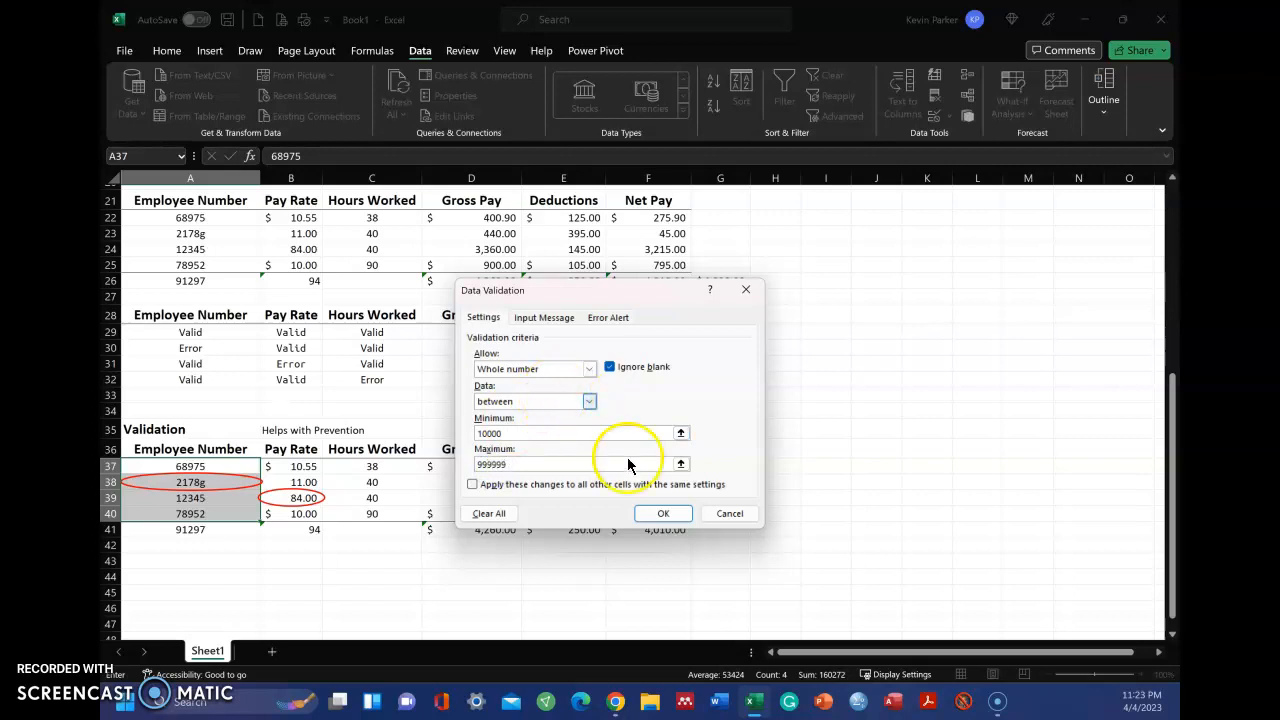
left_click(663, 513)
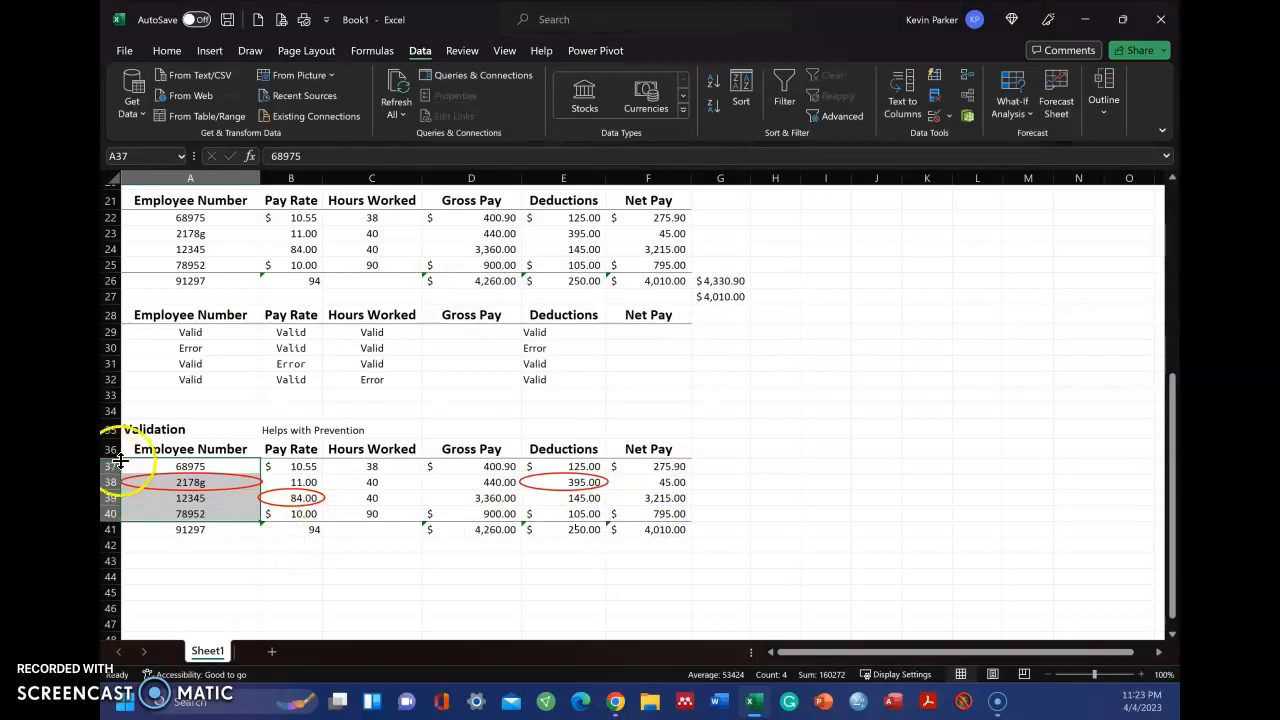
- Test the Employee Number validation by trying to enter 1234l in A39, and cancel the entry
left_click(191, 499)
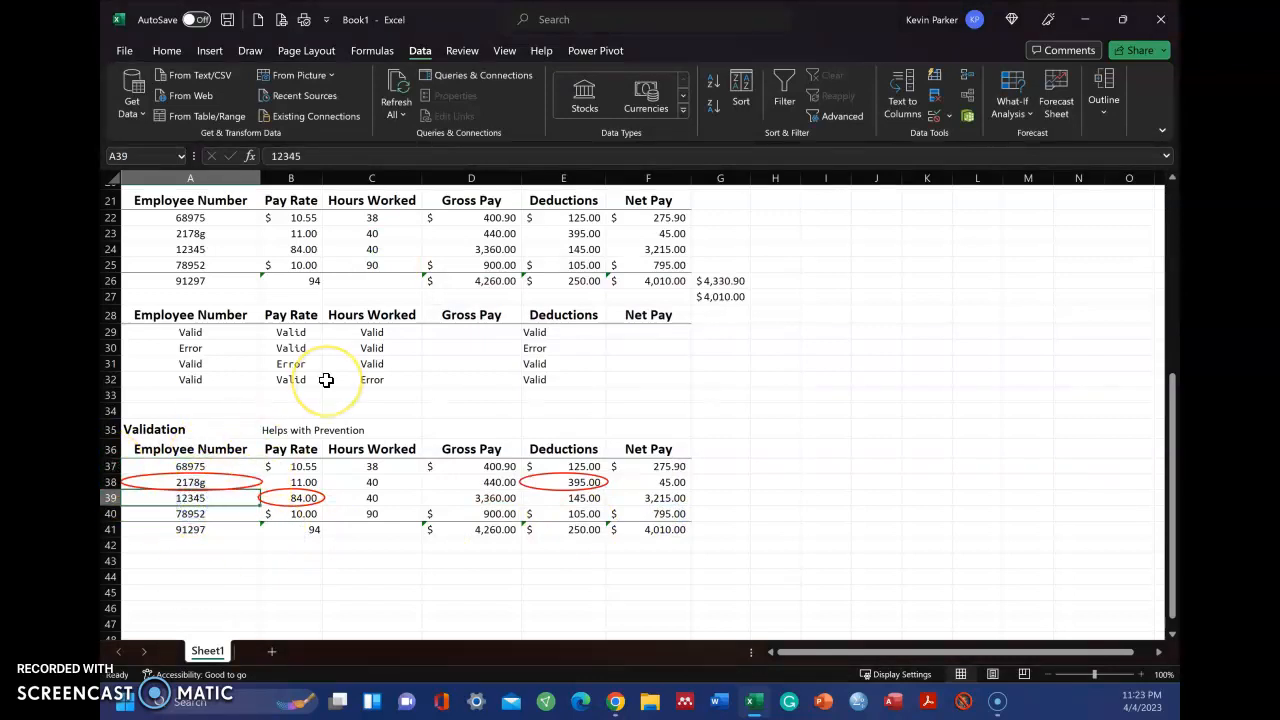
type("12")
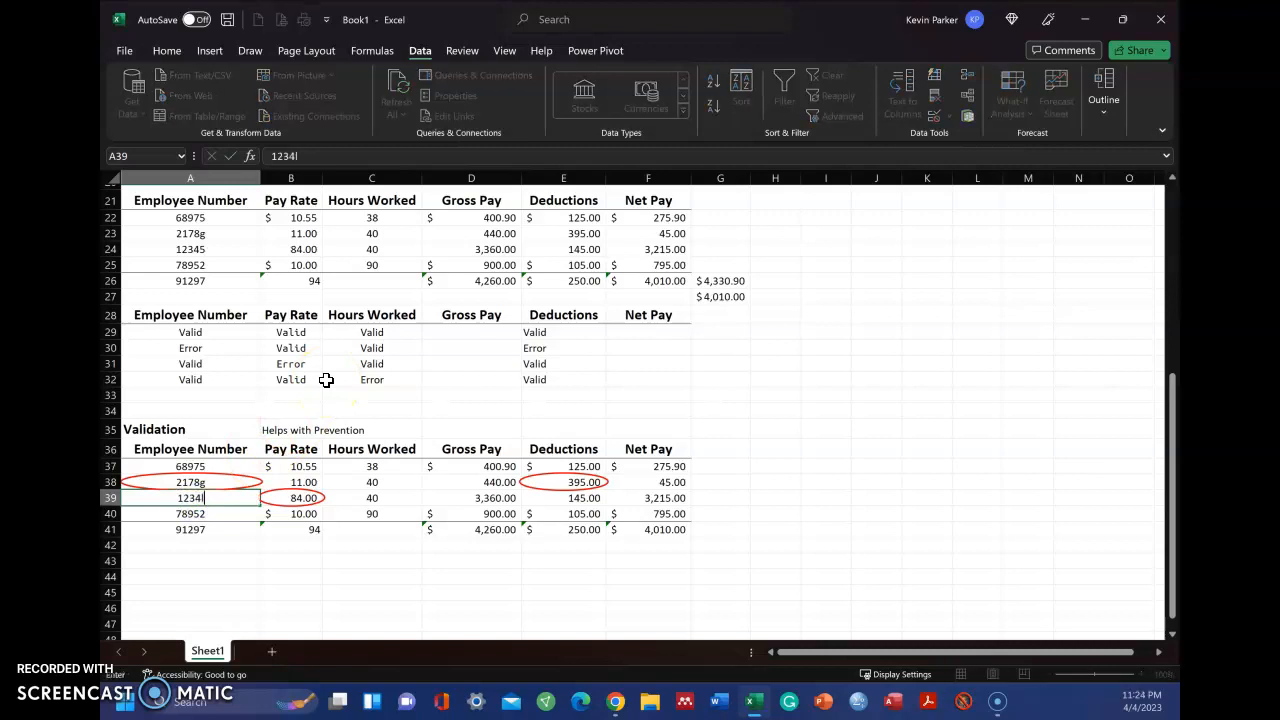
type("34l")
key("Return")
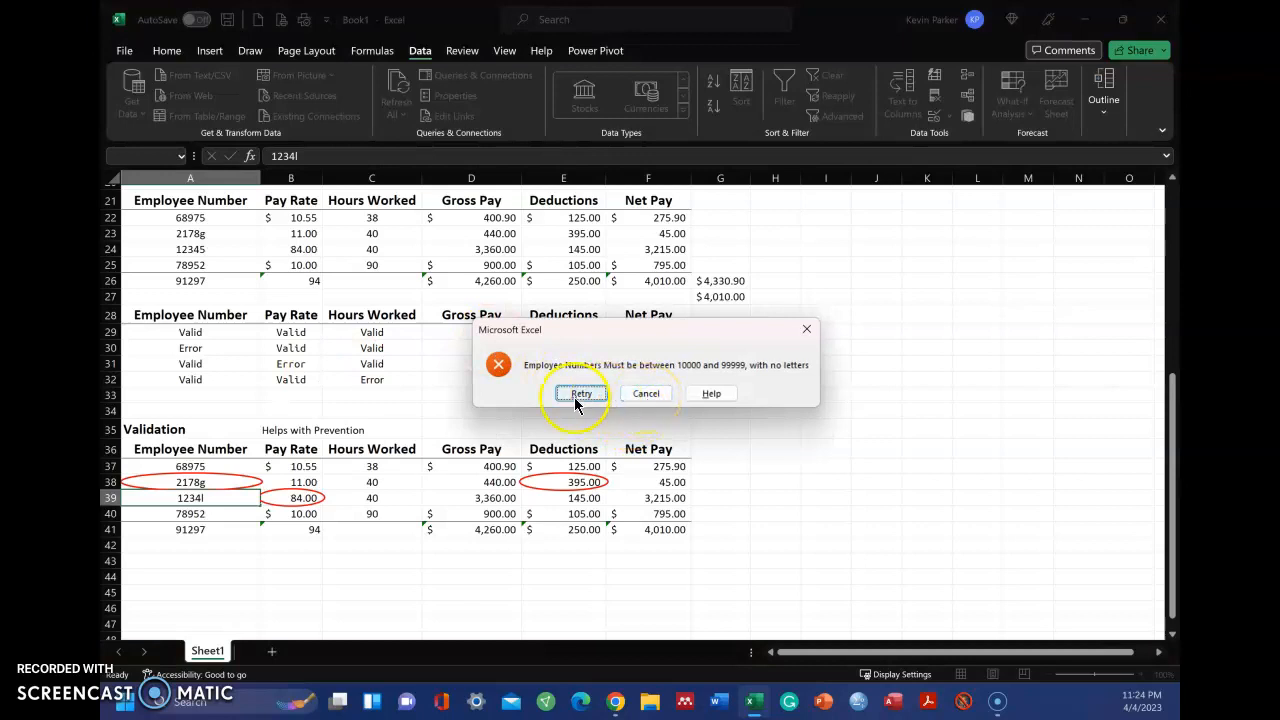
left_click(646, 393)
left_click(471, 576)
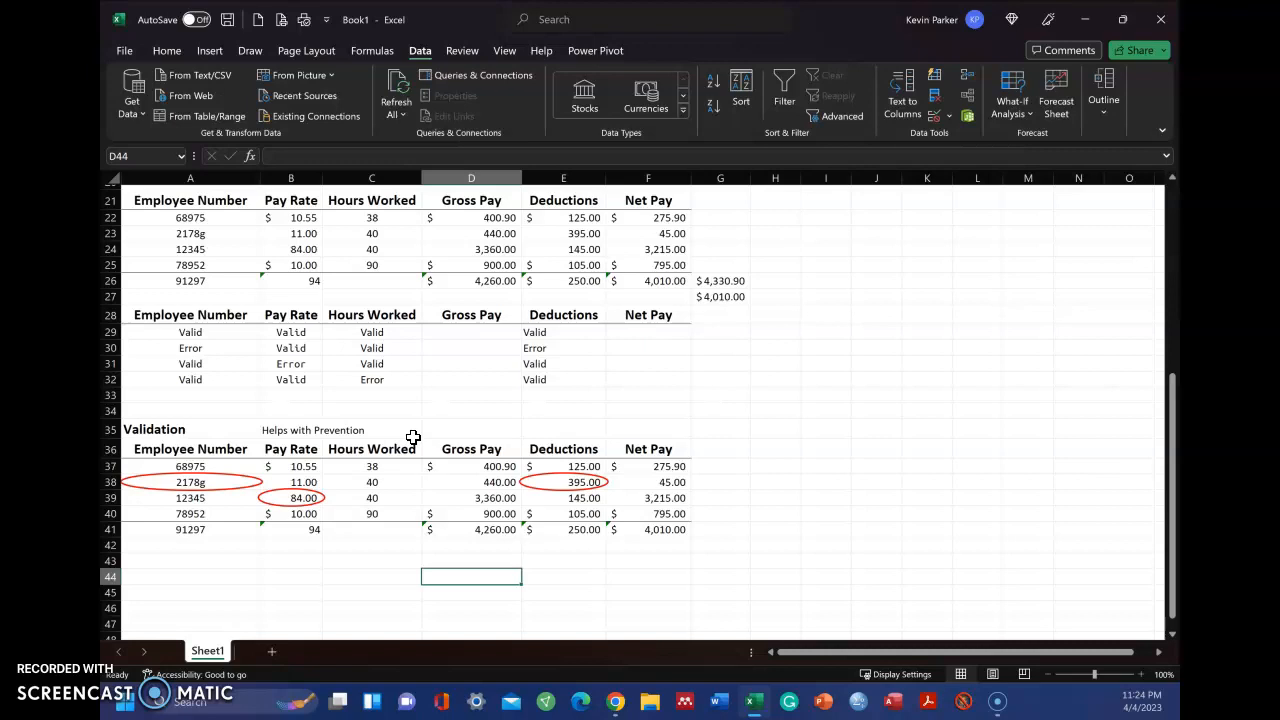
- Test the Employee Number validation with a too-short number by trying to enter 124 in A39, and cancel the entry
left_click(203, 500)
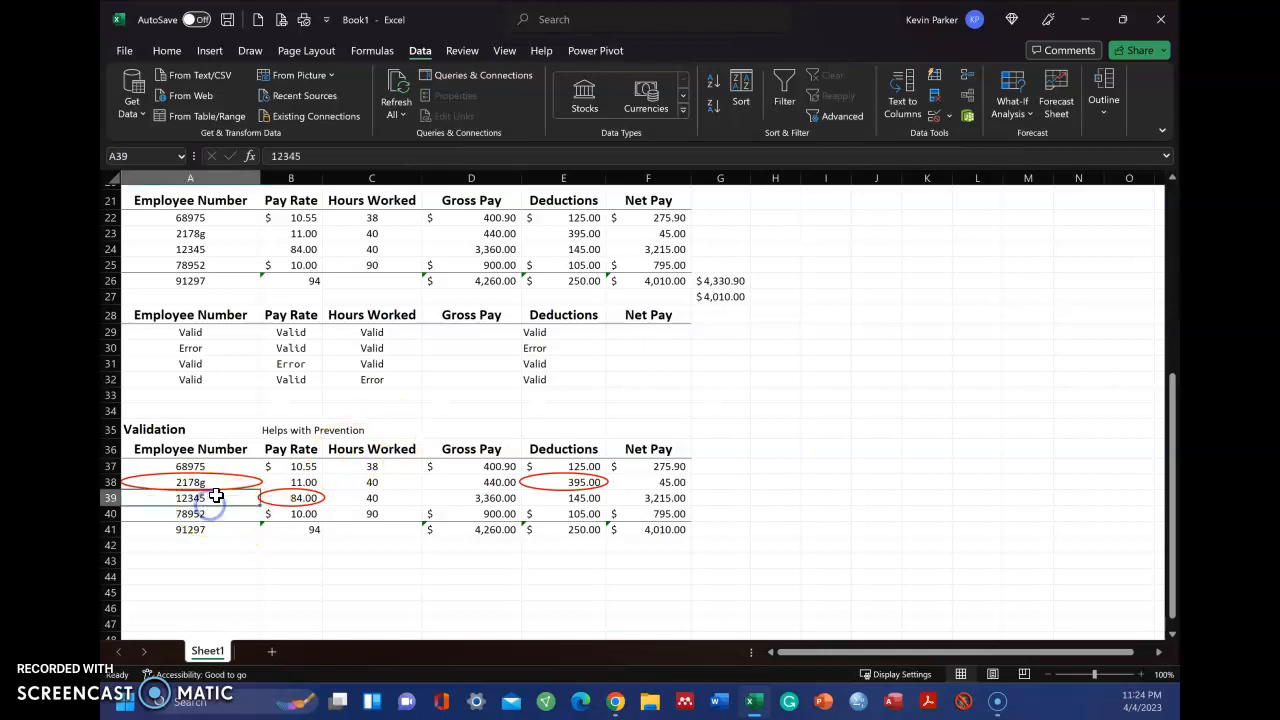
type("12")
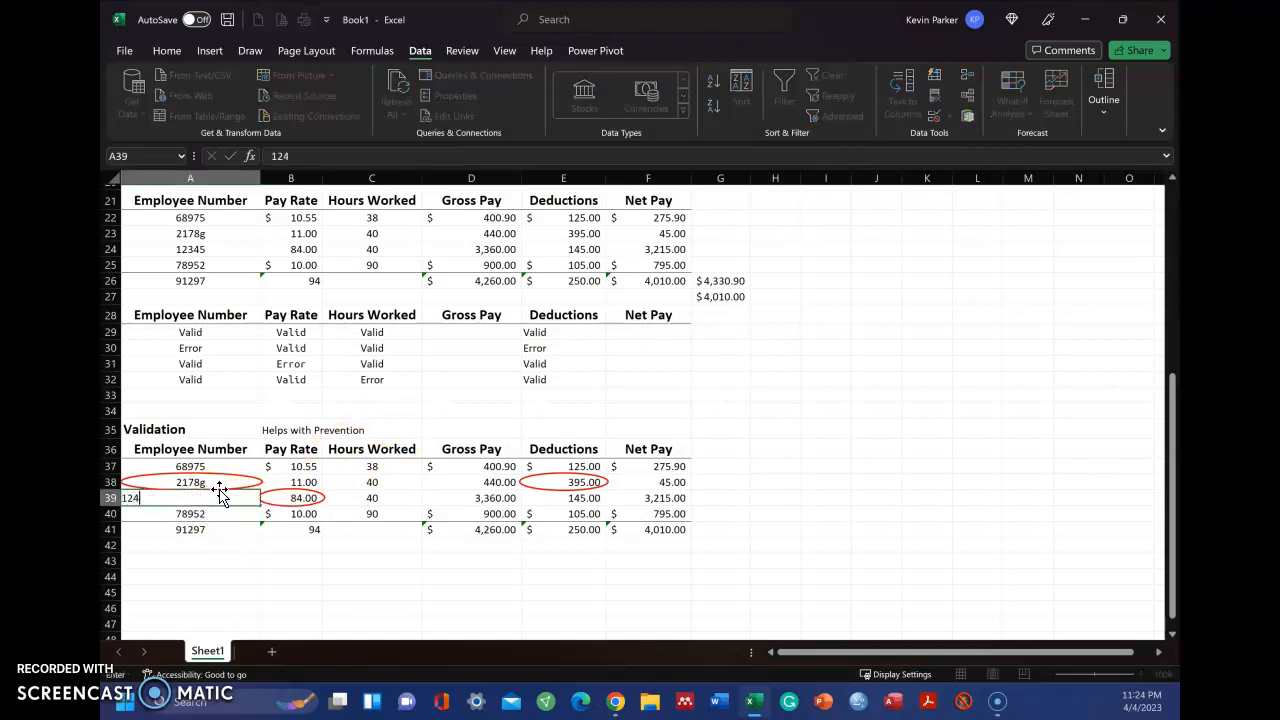
type("4")
key("Return")
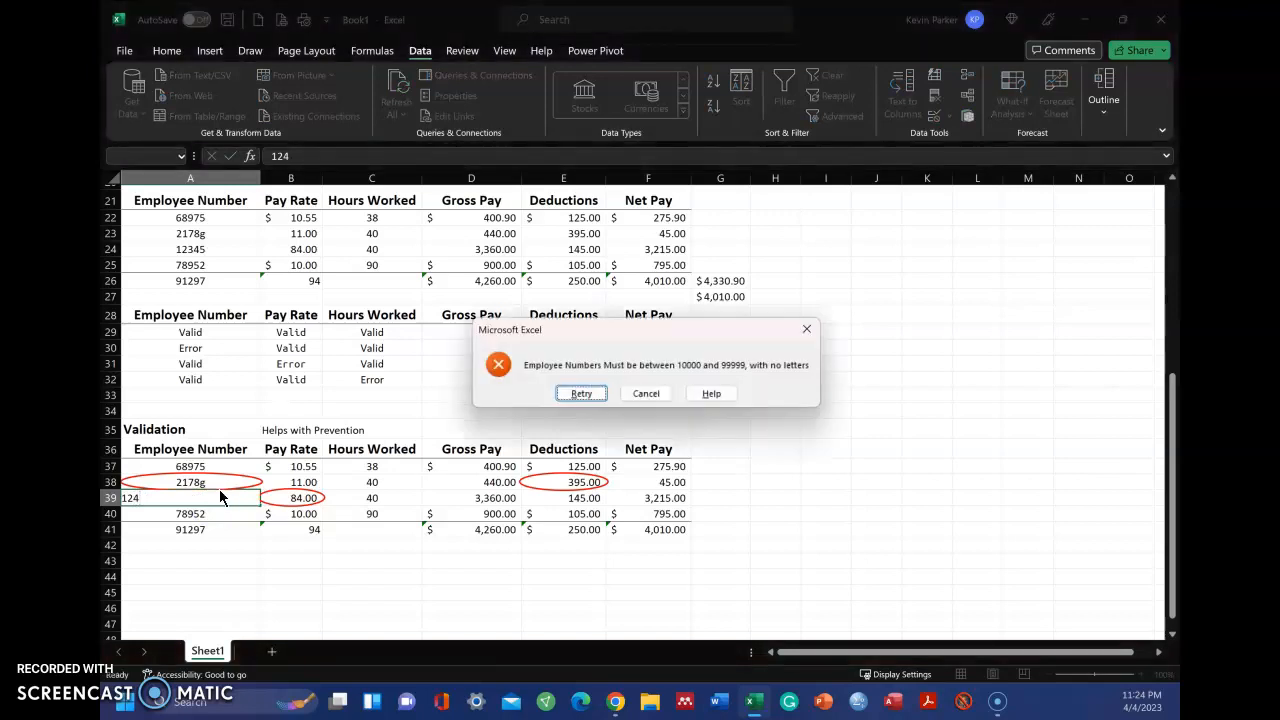
left_click(634, 393)
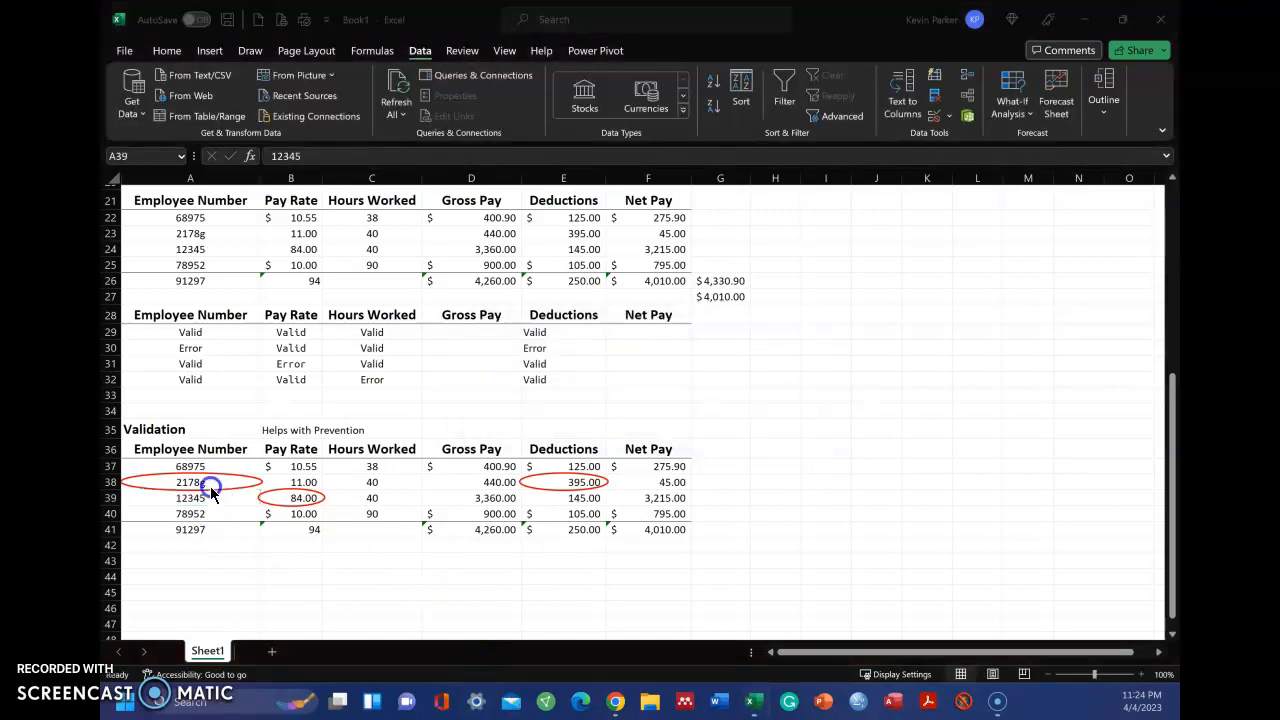
- Review the input message and error alert settings of the validation rule on A37:A40, leaving the rule as it is
left_click_drag(189, 464, 192, 513)
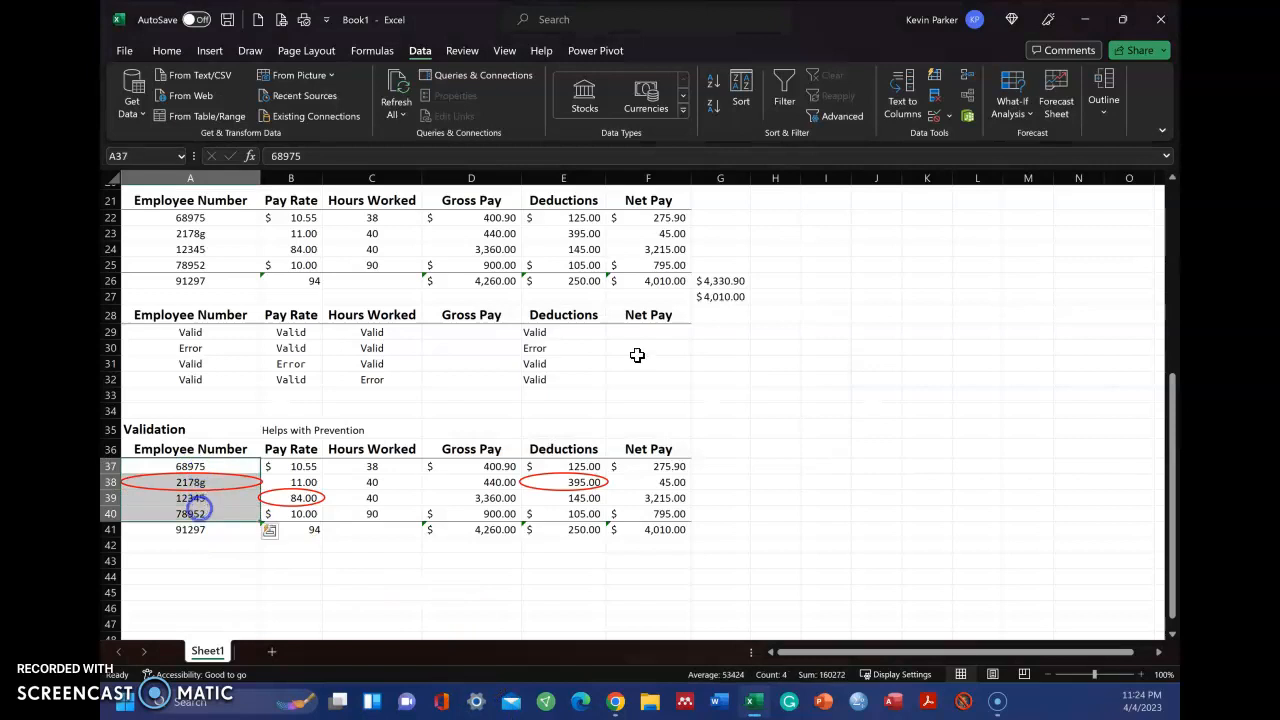
left_click(948, 116)
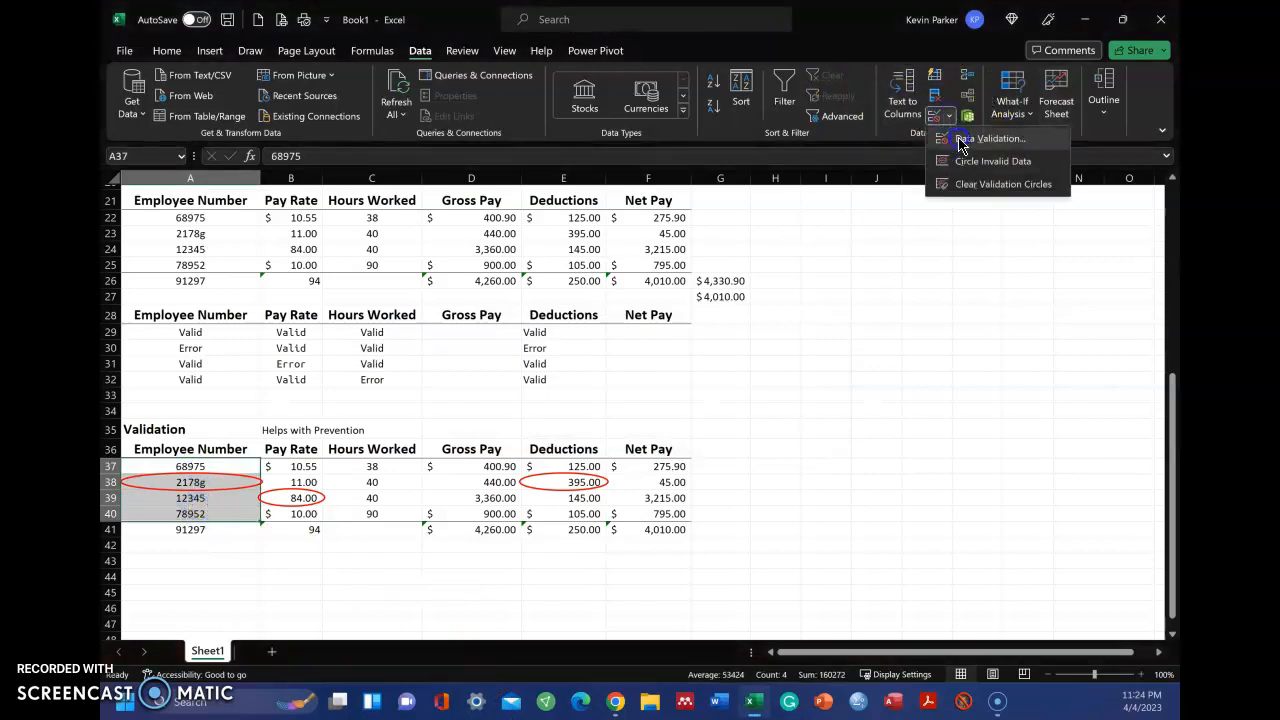
left_click(960, 140)
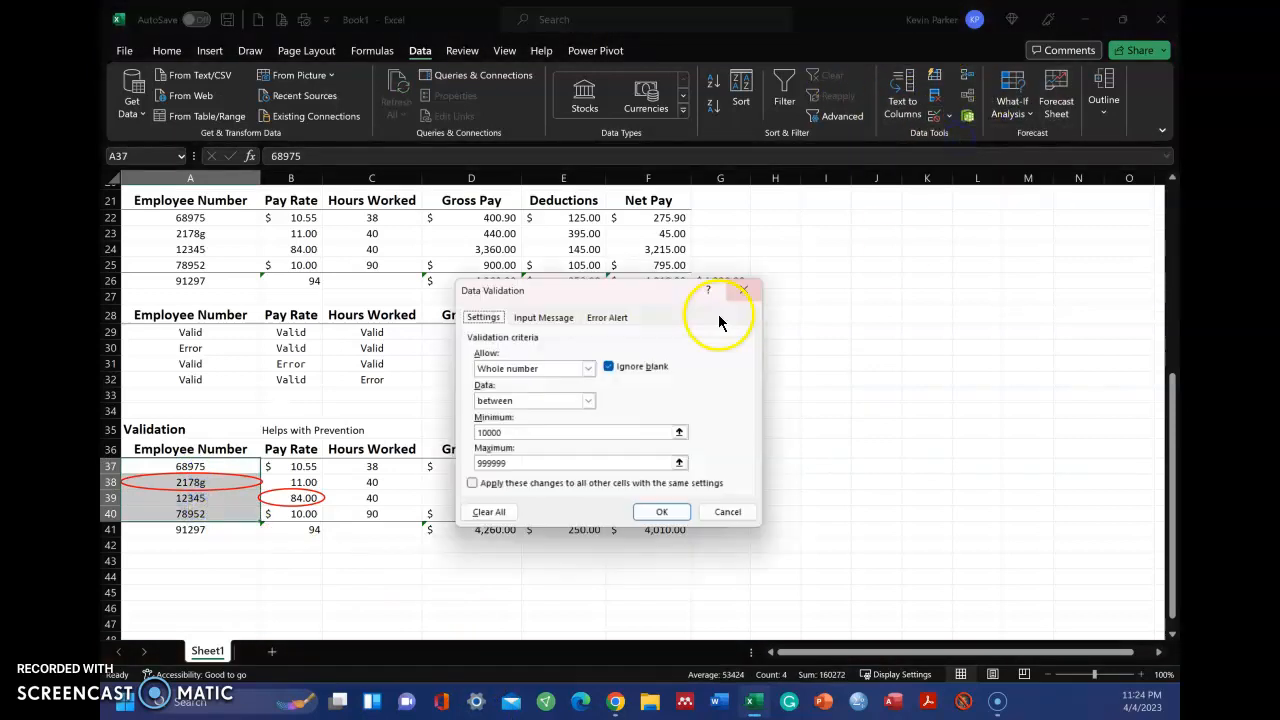
left_click(543, 318)
left_click(610, 318)
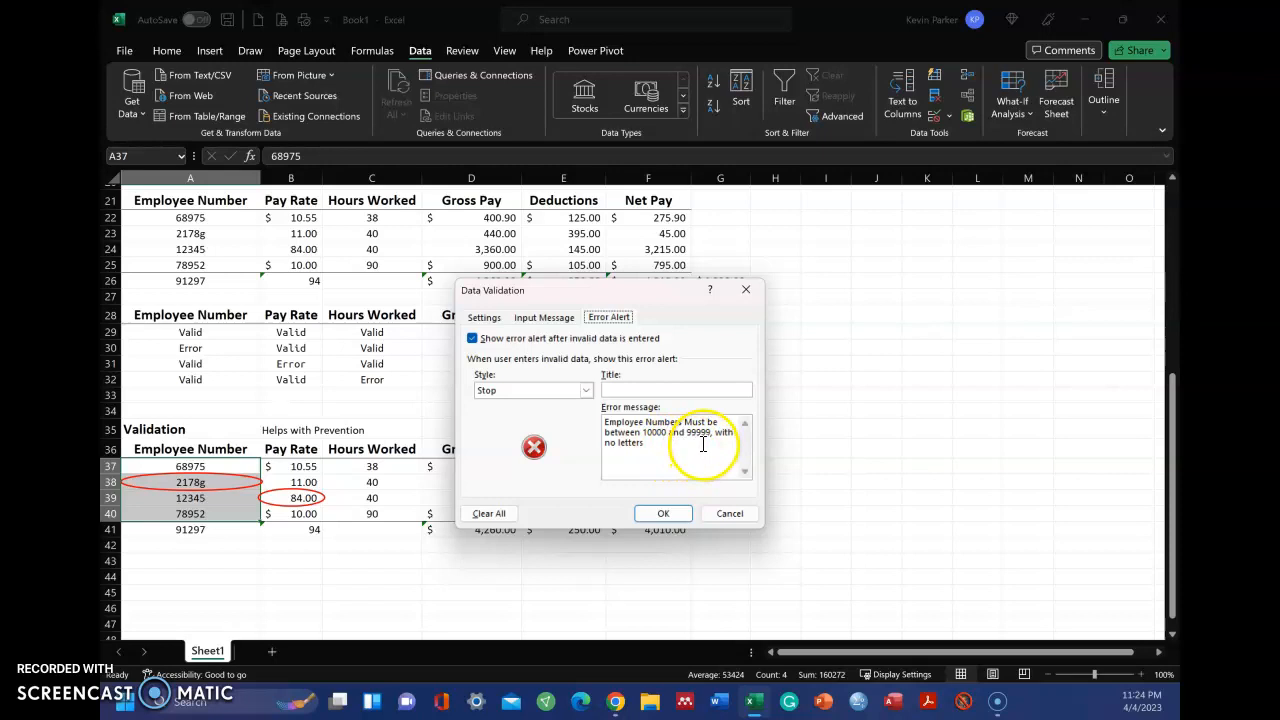
left_click(730, 514)
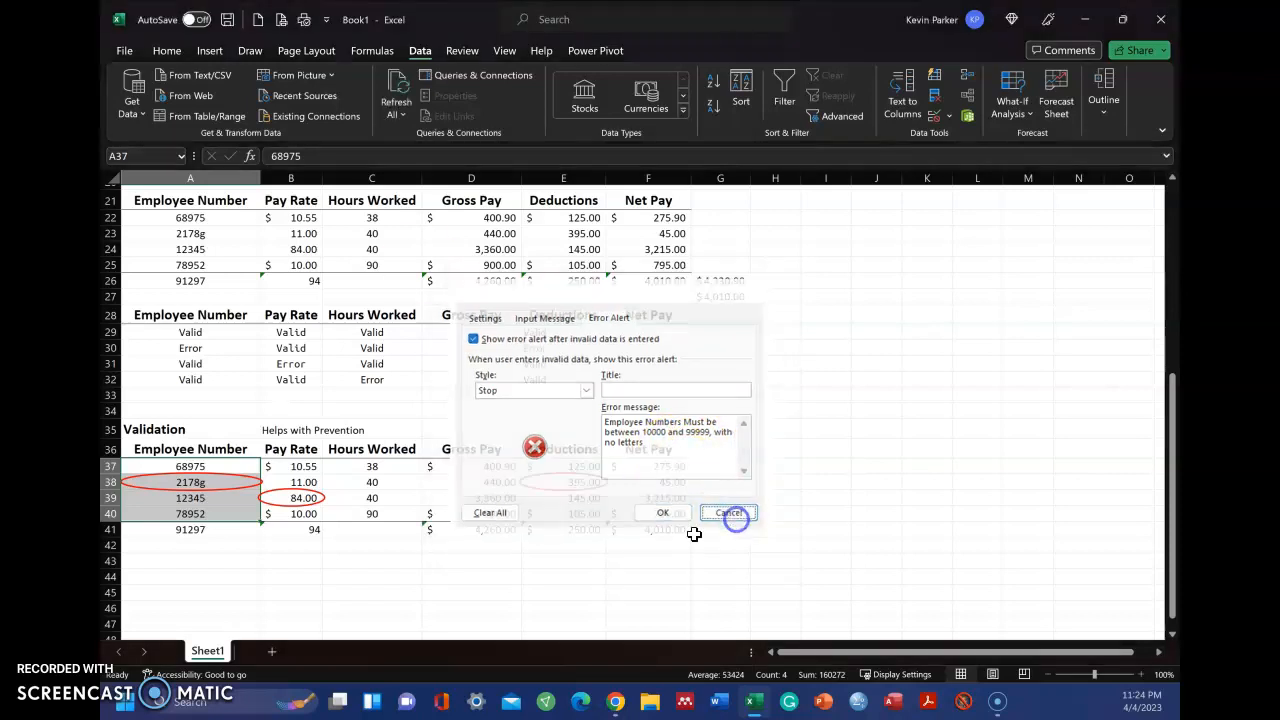
- Try to enter 1 as the Employee Number in A39 to bring up the custom error alert, and cancel the entry
left_click(310, 561)
left_click(188, 500)
type("1")
key("Return")
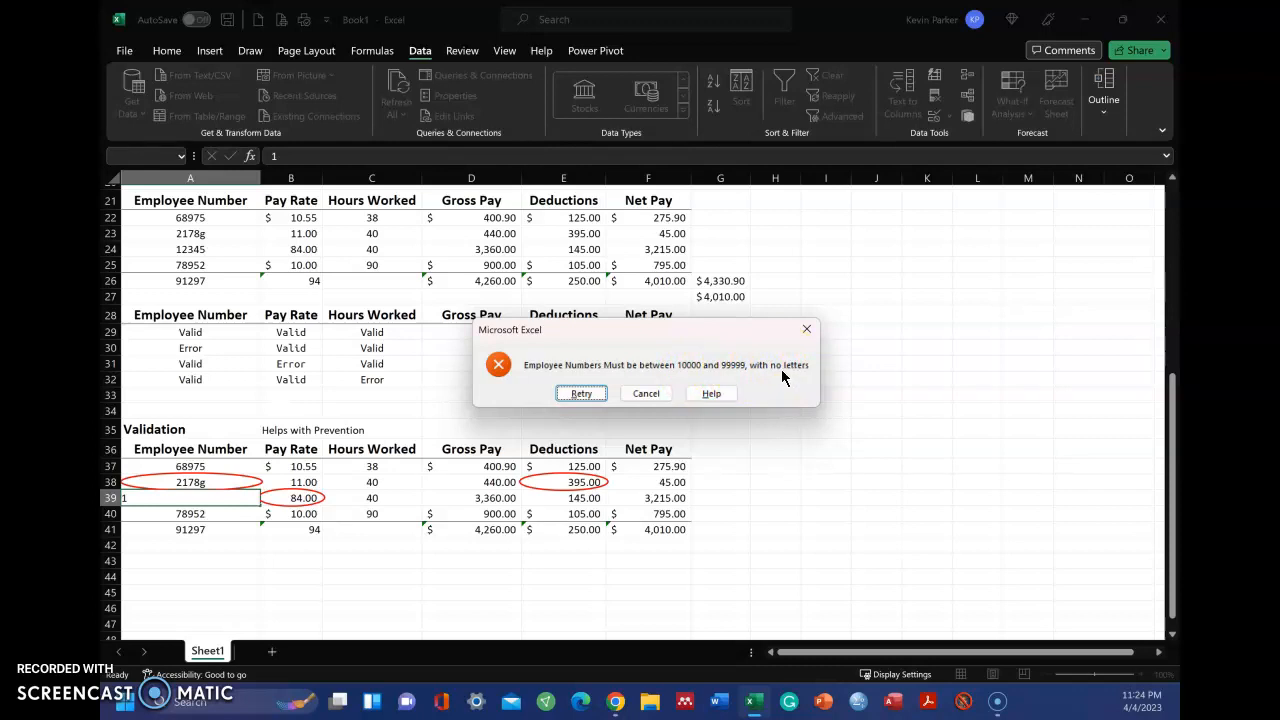
left_click(648, 393)
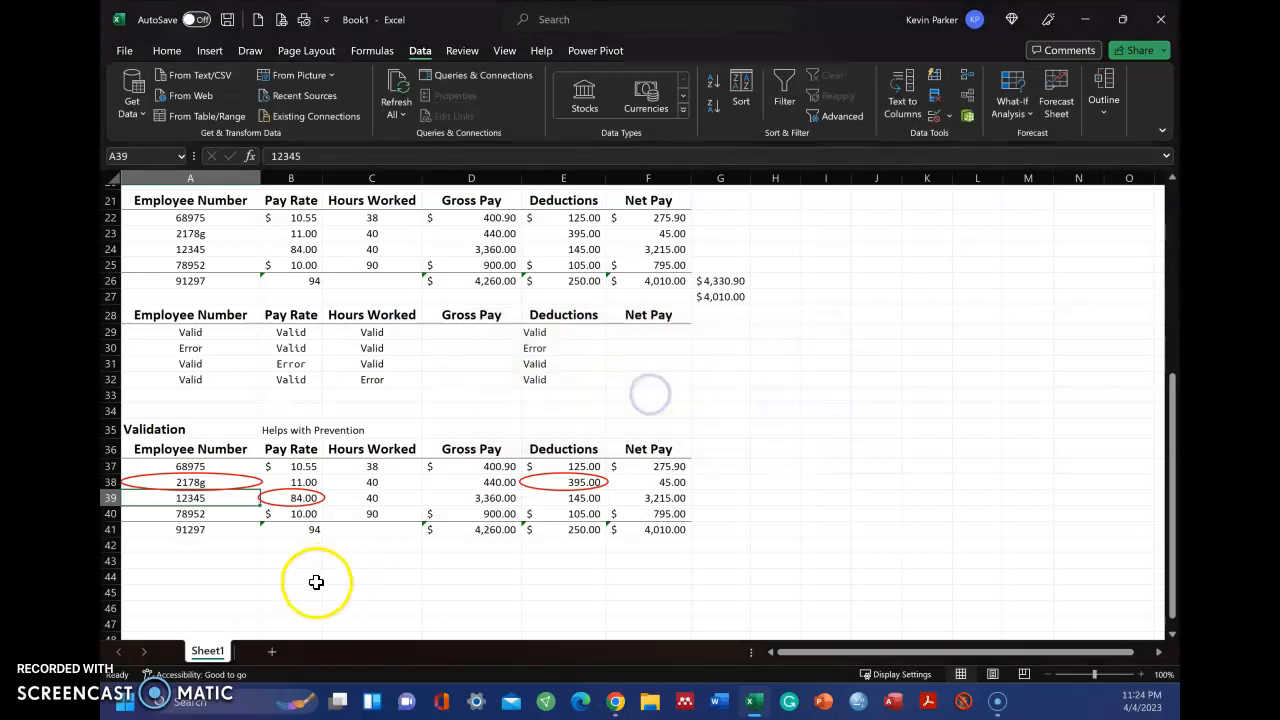
- Examine the input message attached to the Pay Rate cells of the Validation table
left_click(300, 468)
left_click(280, 500)
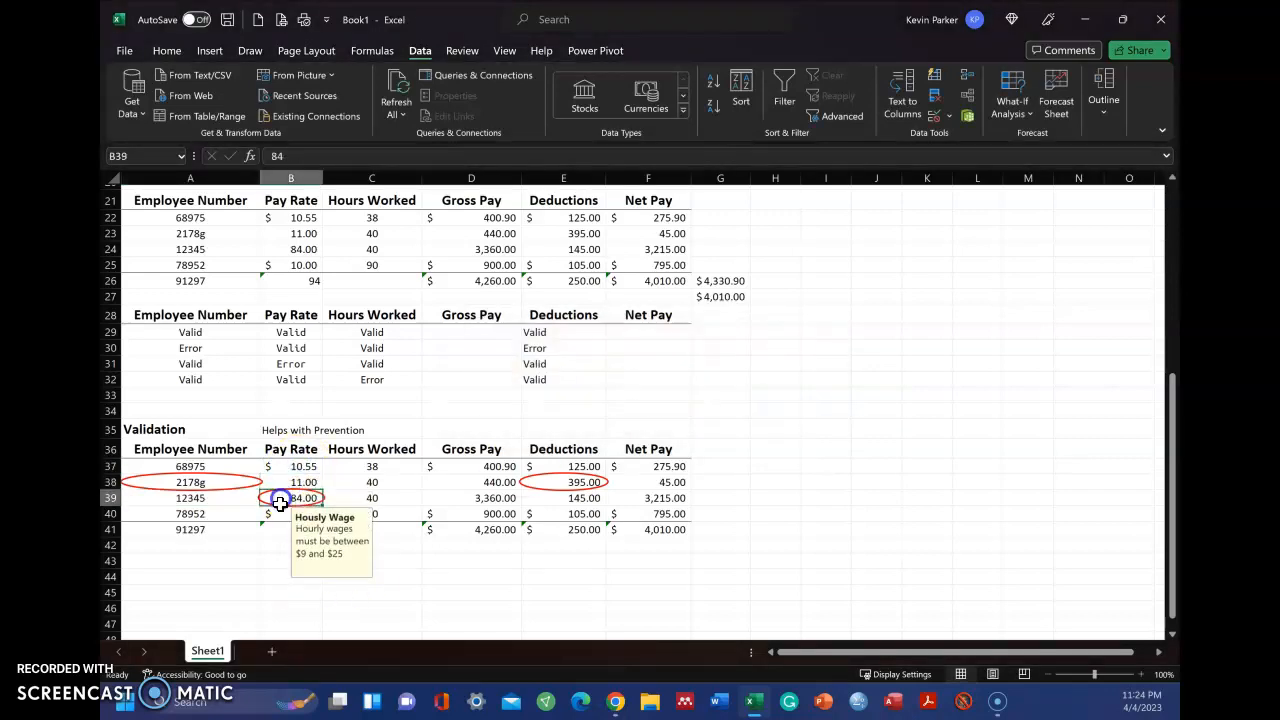
left_click(280, 513)
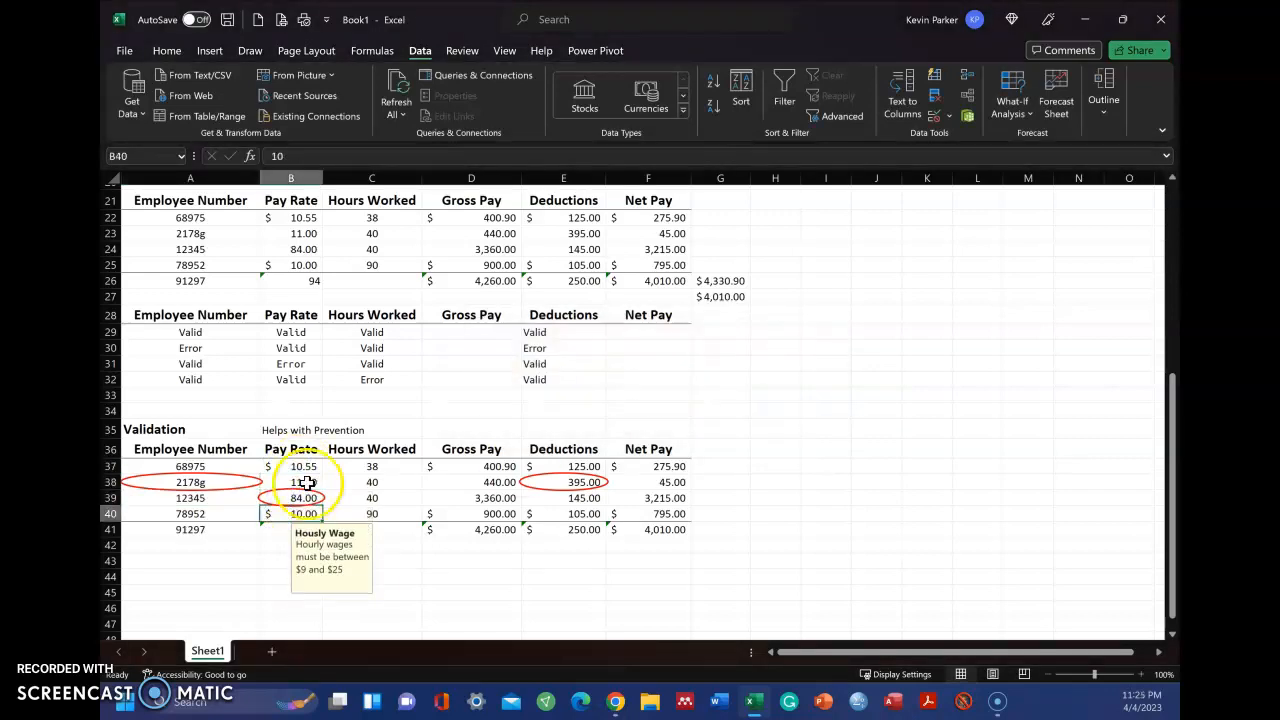
- Clear all data validation settings, including the input message and error alert, from the Pay Rate cells B37:B40
left_click_drag(300, 466, 300, 513)
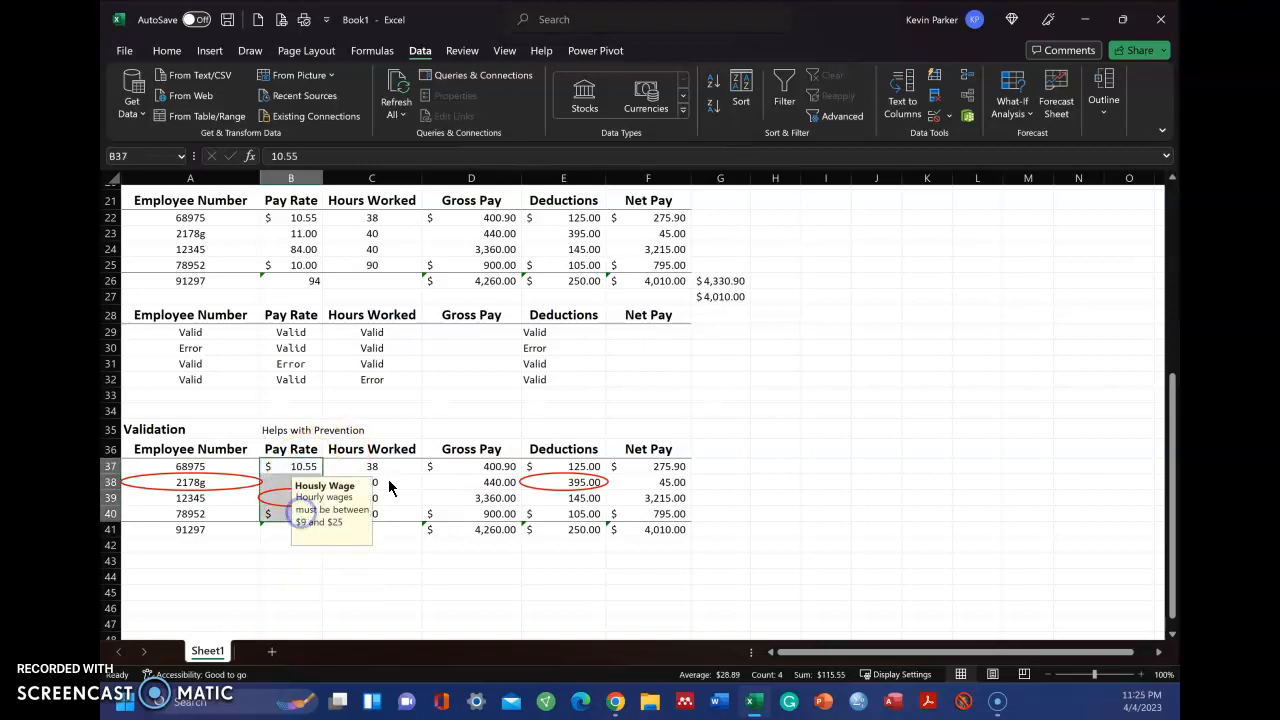
left_click(946, 118)
left_click(955, 138)
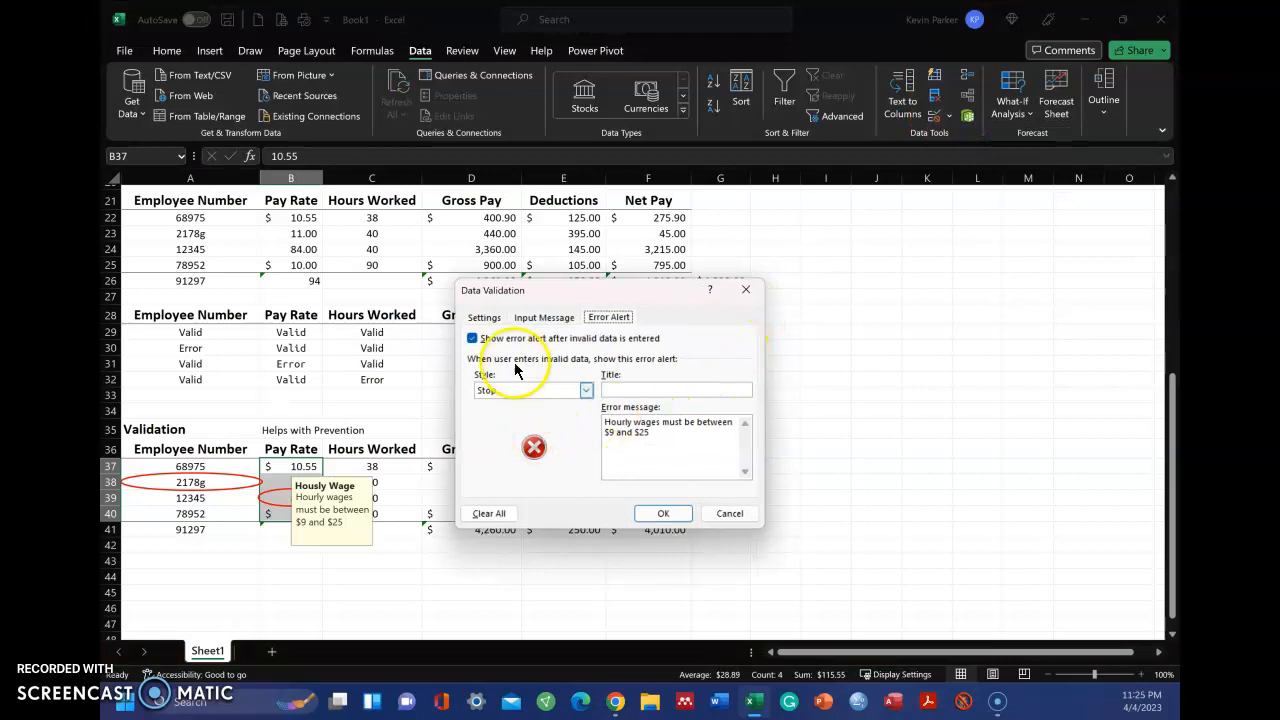
left_click(543, 317)
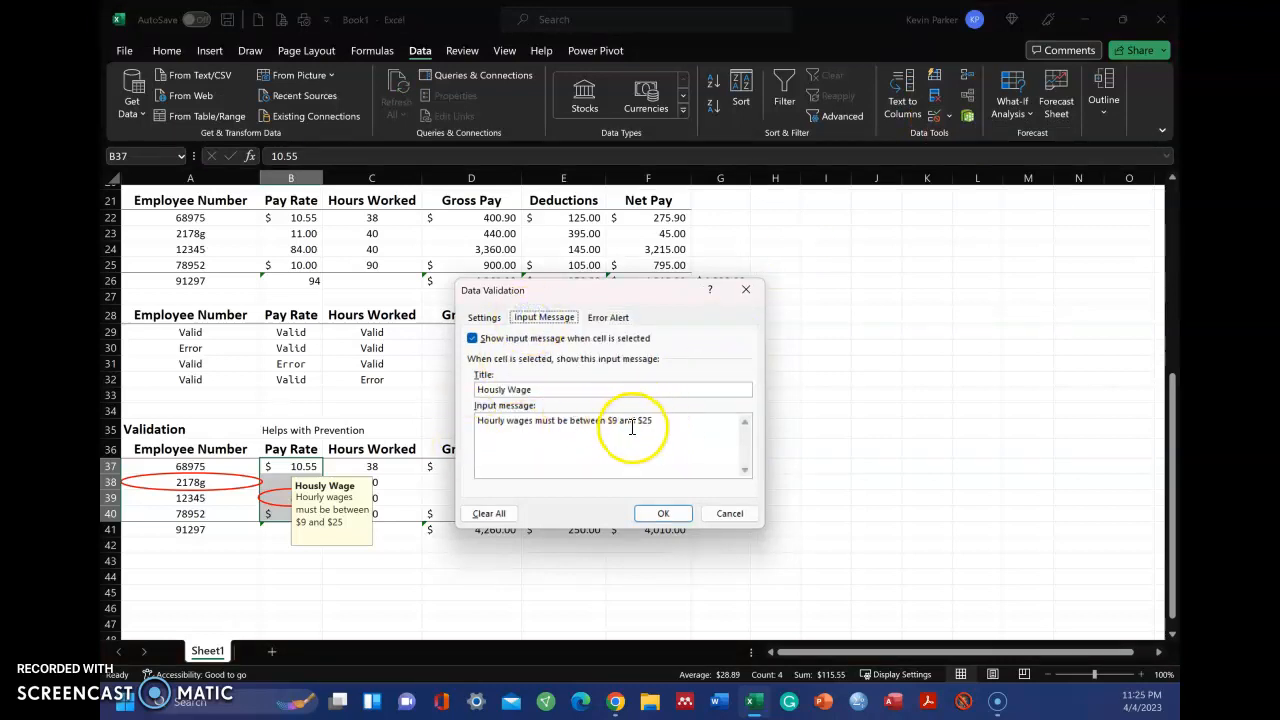
left_click(497, 518)
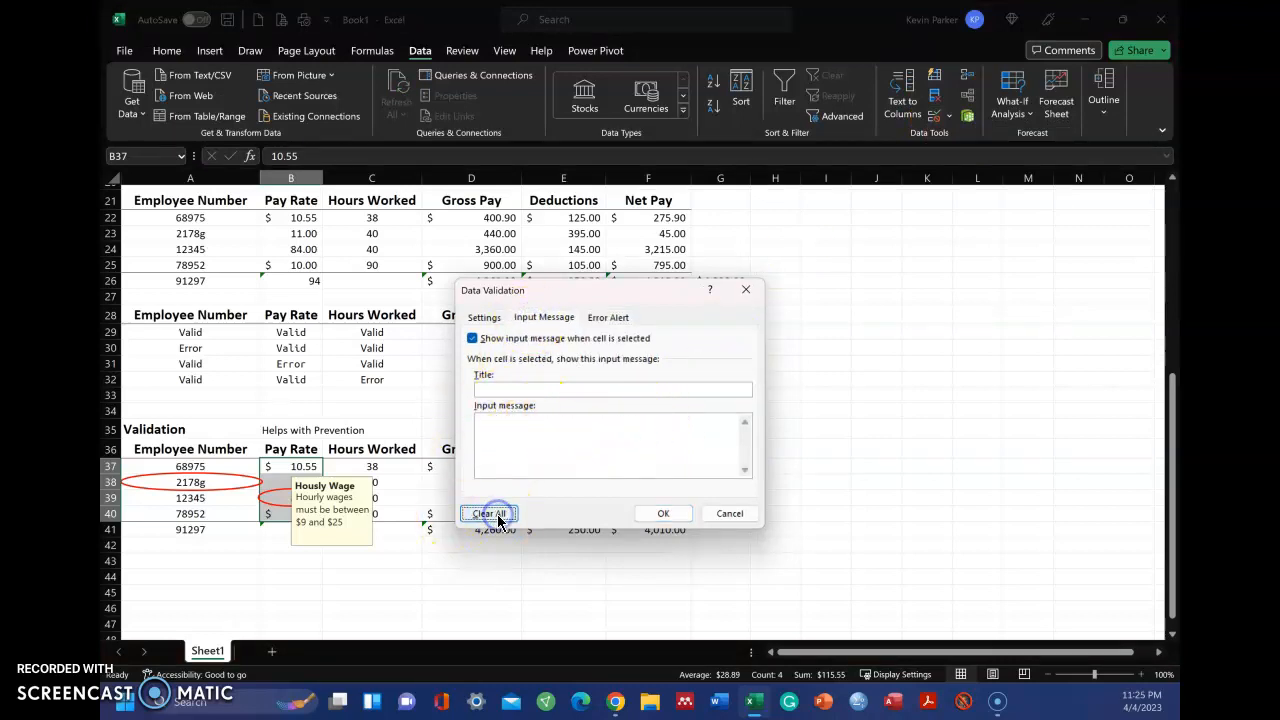
- Give B37:B40 a Stop error alert with the message "Entery hourly wage between $9 and $25"
left_click(609, 318)
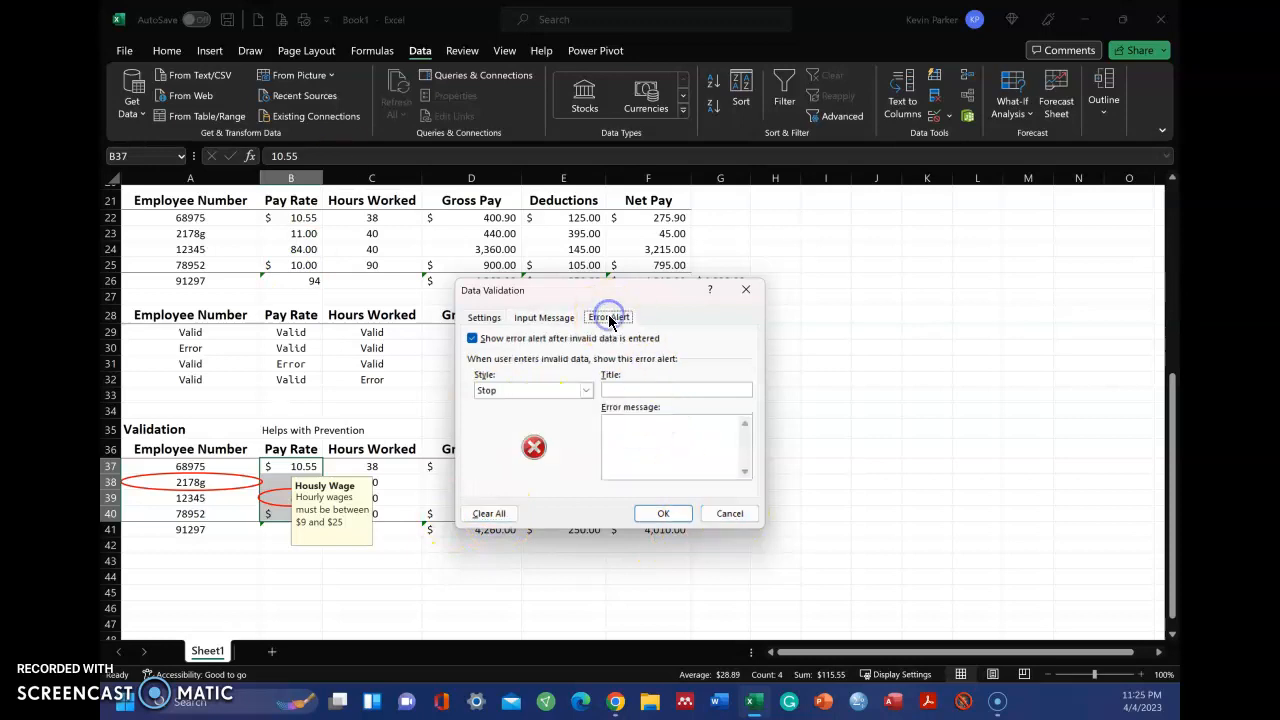
left_click_drag(651, 291, 884, 240)
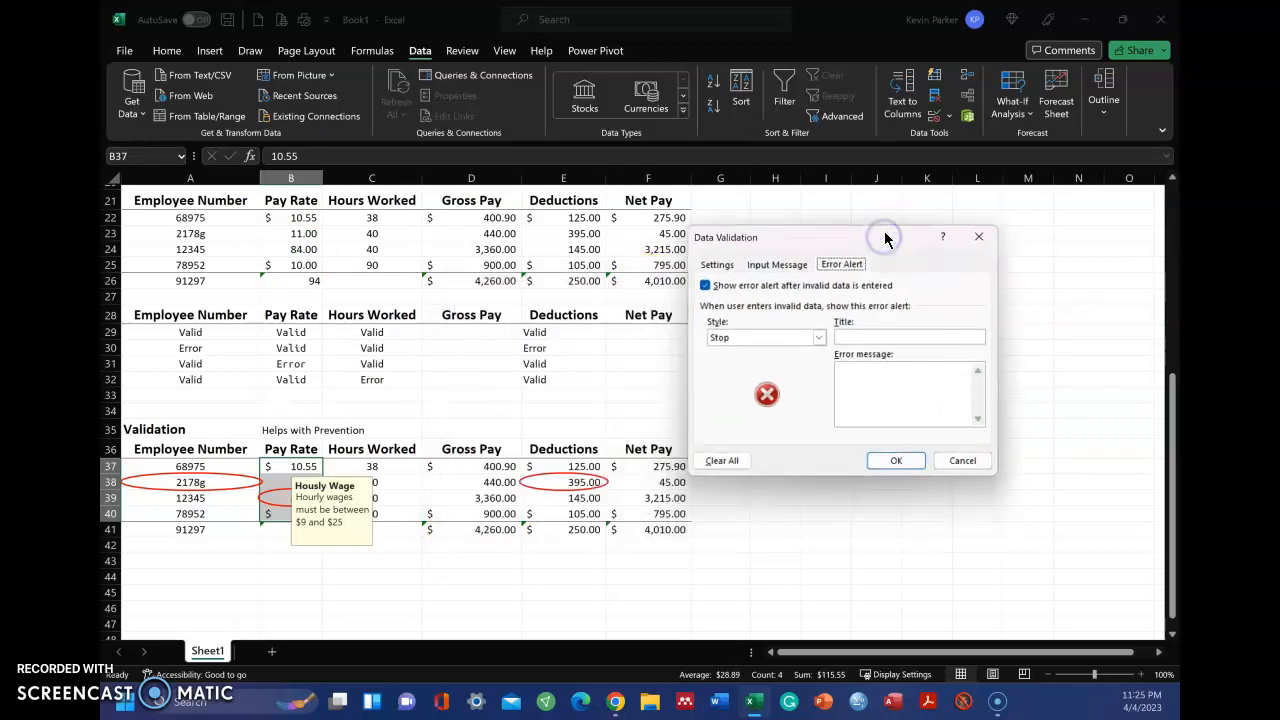
left_click(864, 378)
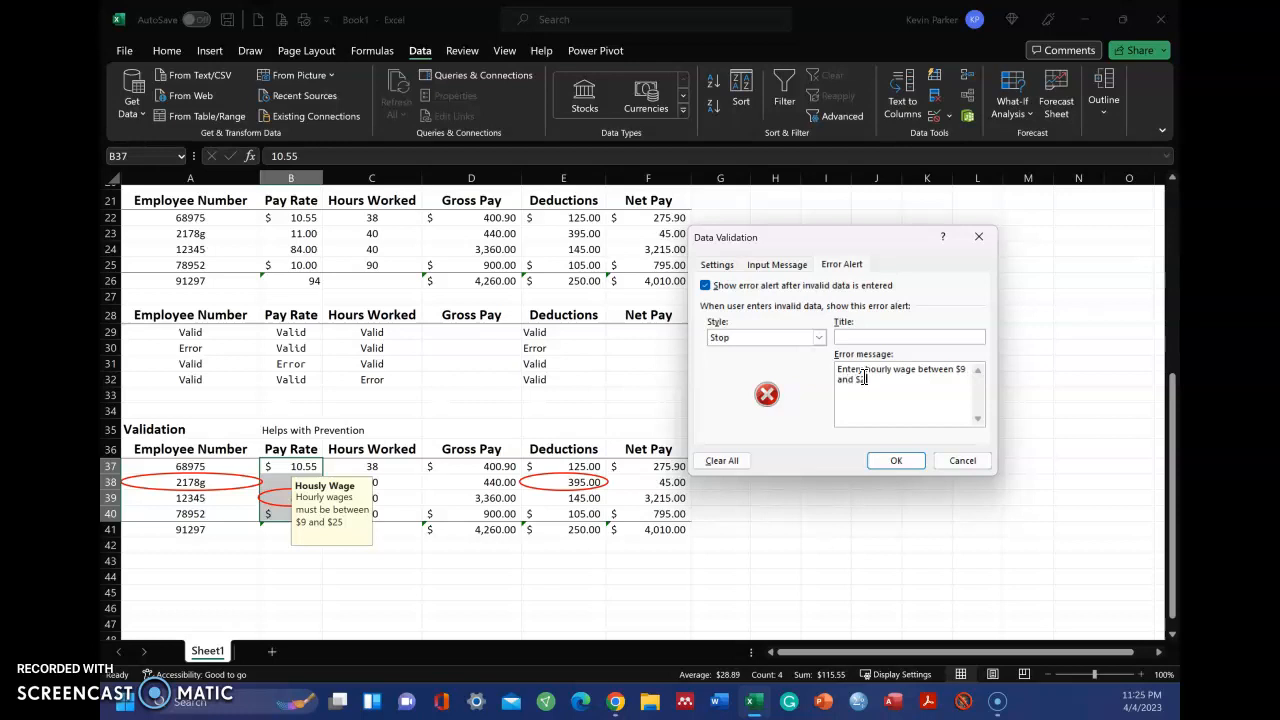
left_click(900, 459)
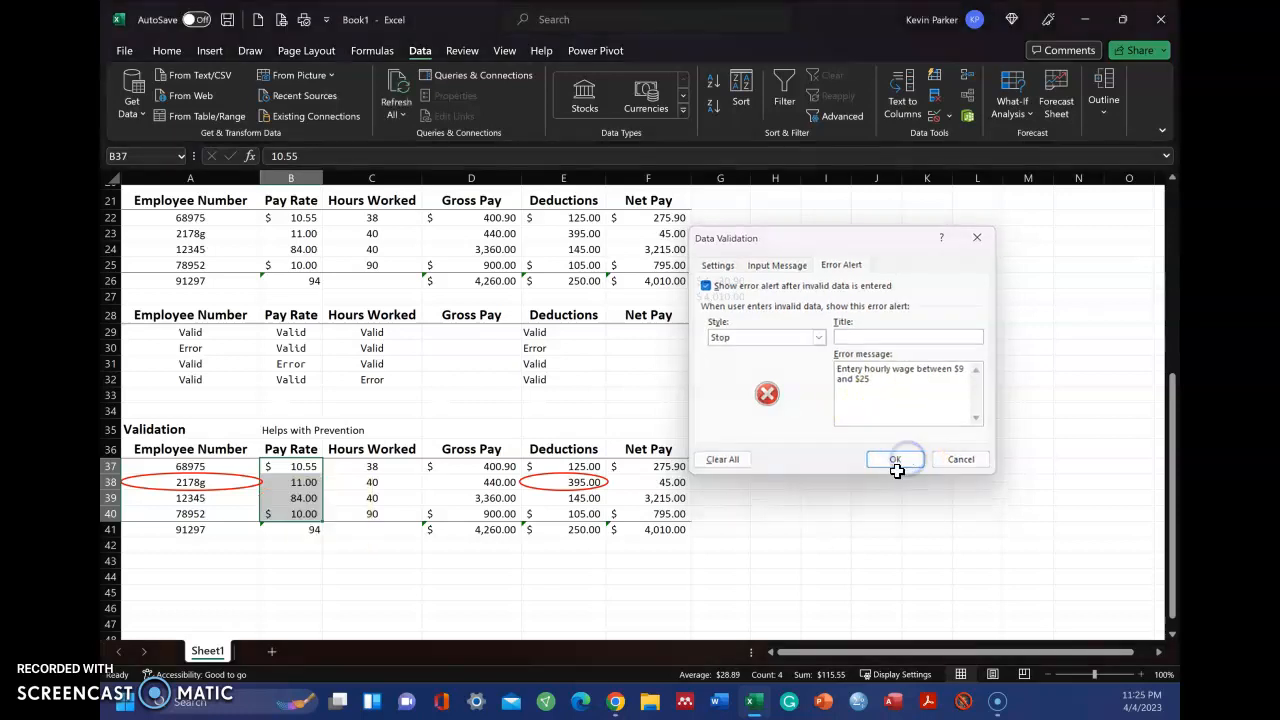
- Test the Pay Rate validation with an out-of-range wage by entering 2 in B38
left_click(293, 484)
type("2")
key("Return")
left_click(278, 480)
- Restrict the Pay Rate cells B37:B40 to whole numbers between 9 and 25 with data validation
left_click(287, 467)
left_click_drag(287, 467, 288, 512)
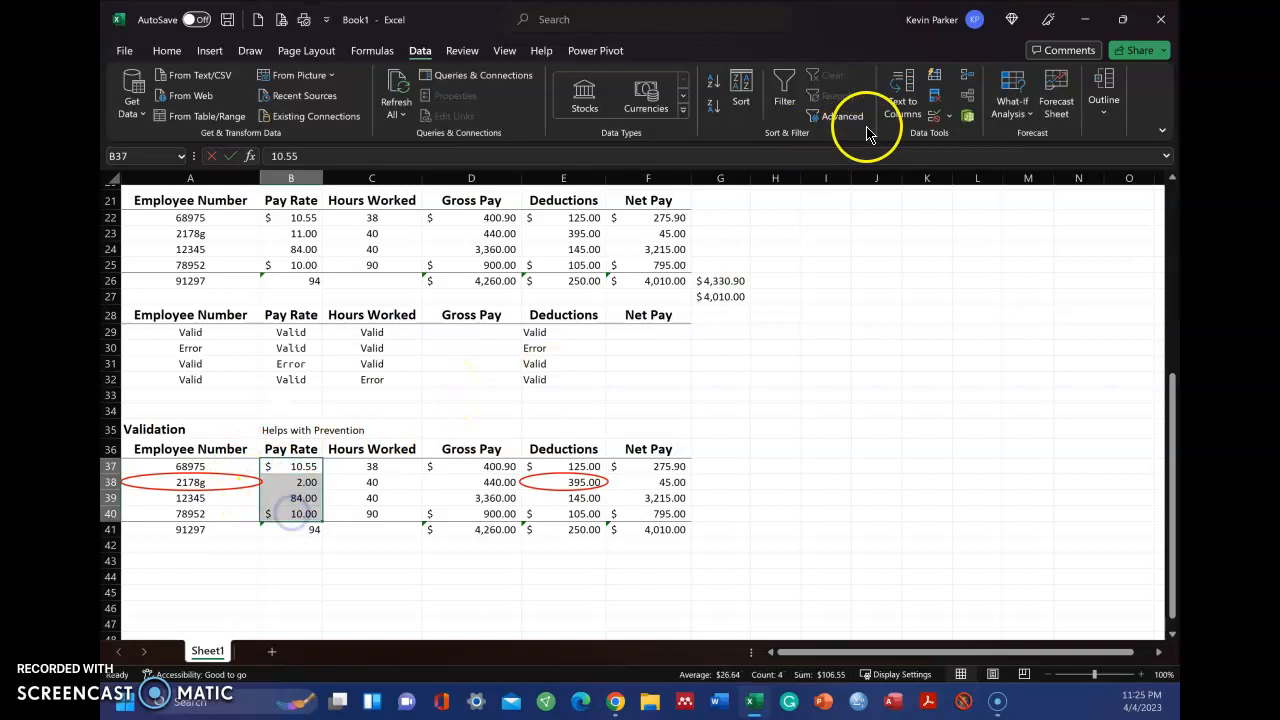
left_click(947, 117)
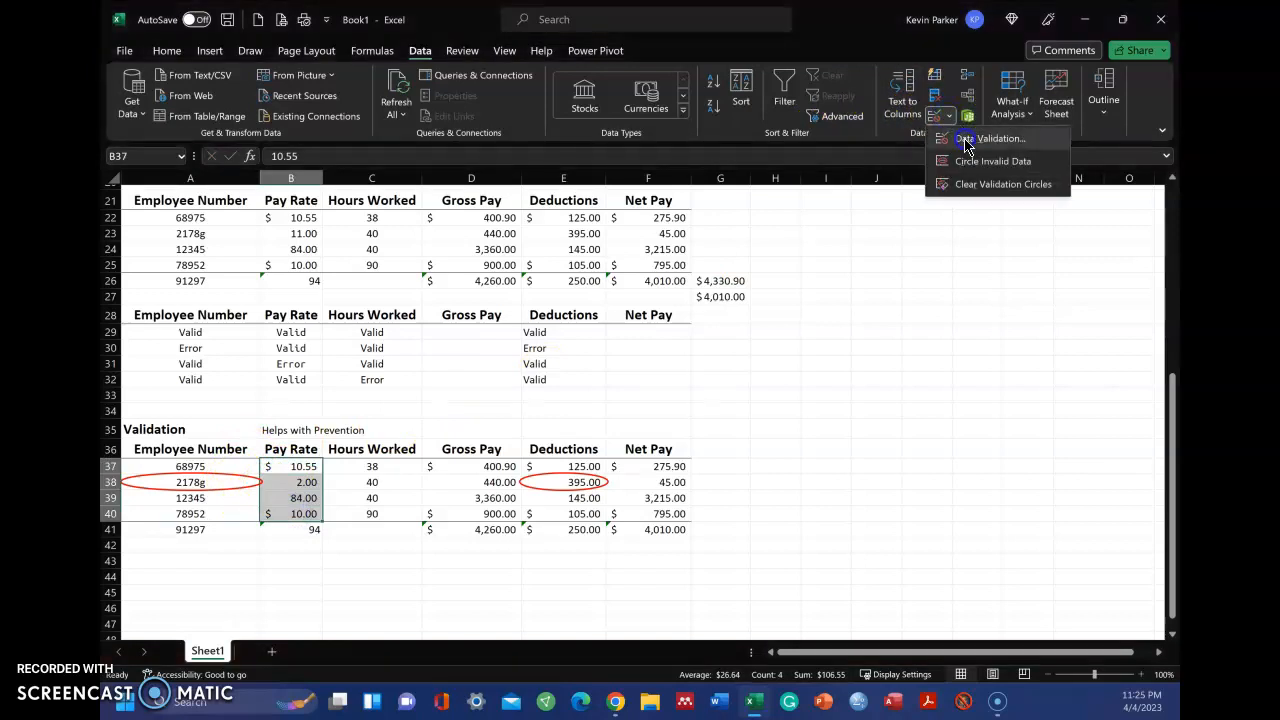
left_click(966, 135)
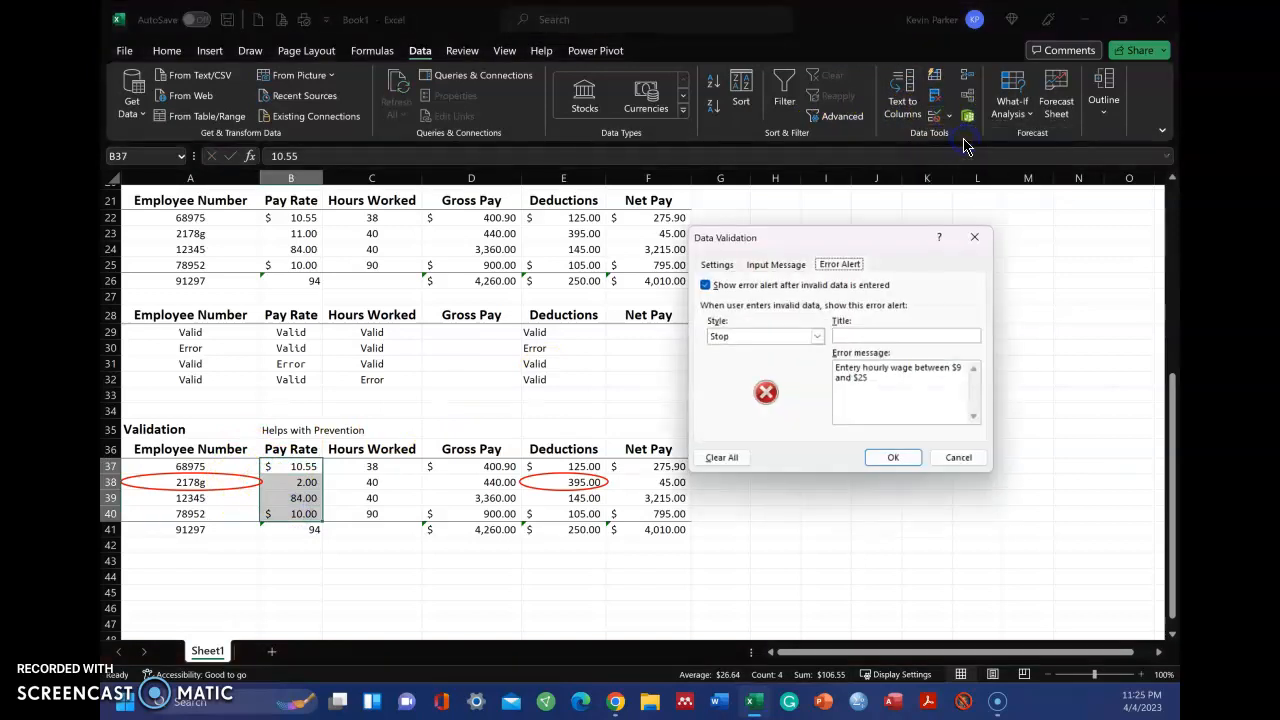
left_click(719, 266)
left_click(775, 315)
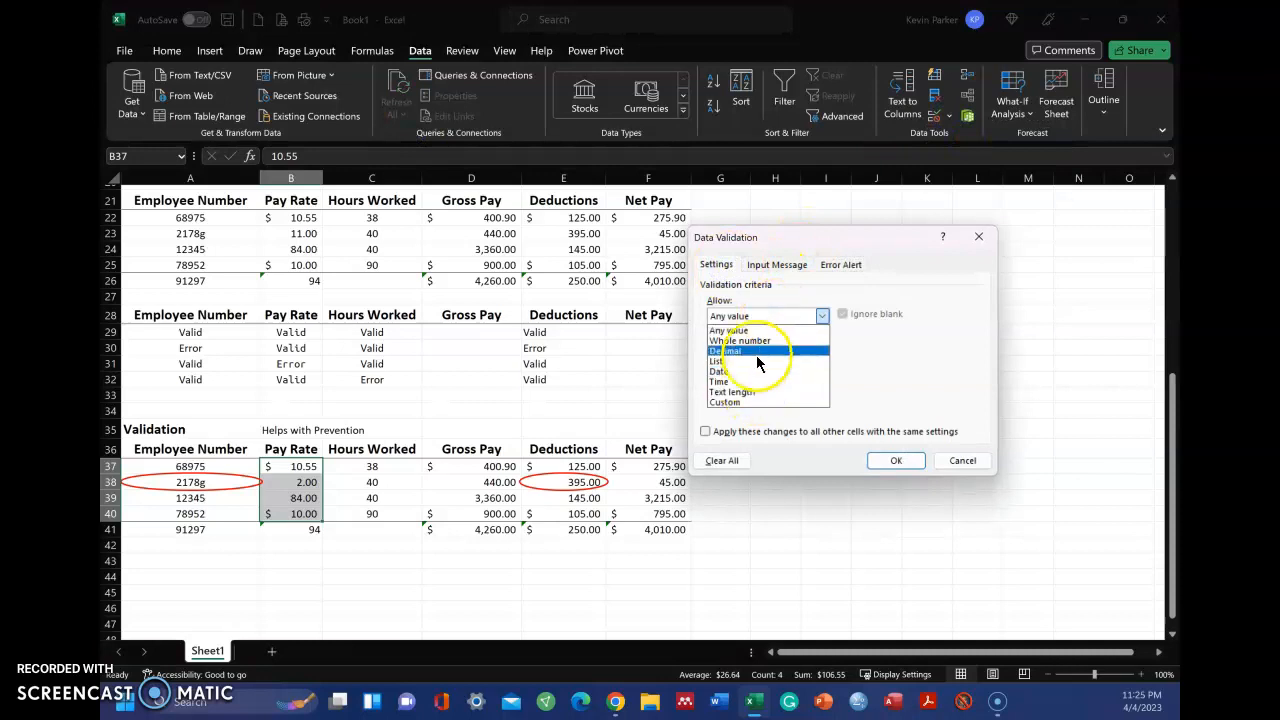
left_click(748, 341)
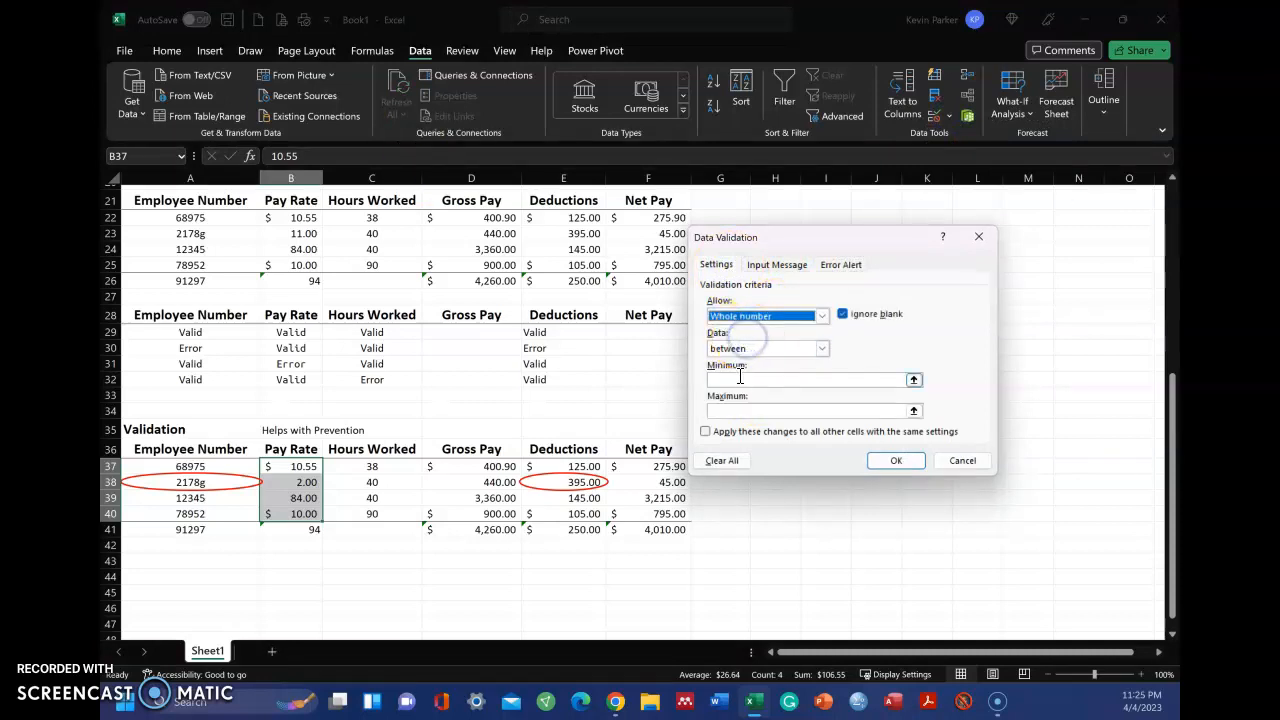
left_click(740, 378)
type("9")
left_click(741, 411)
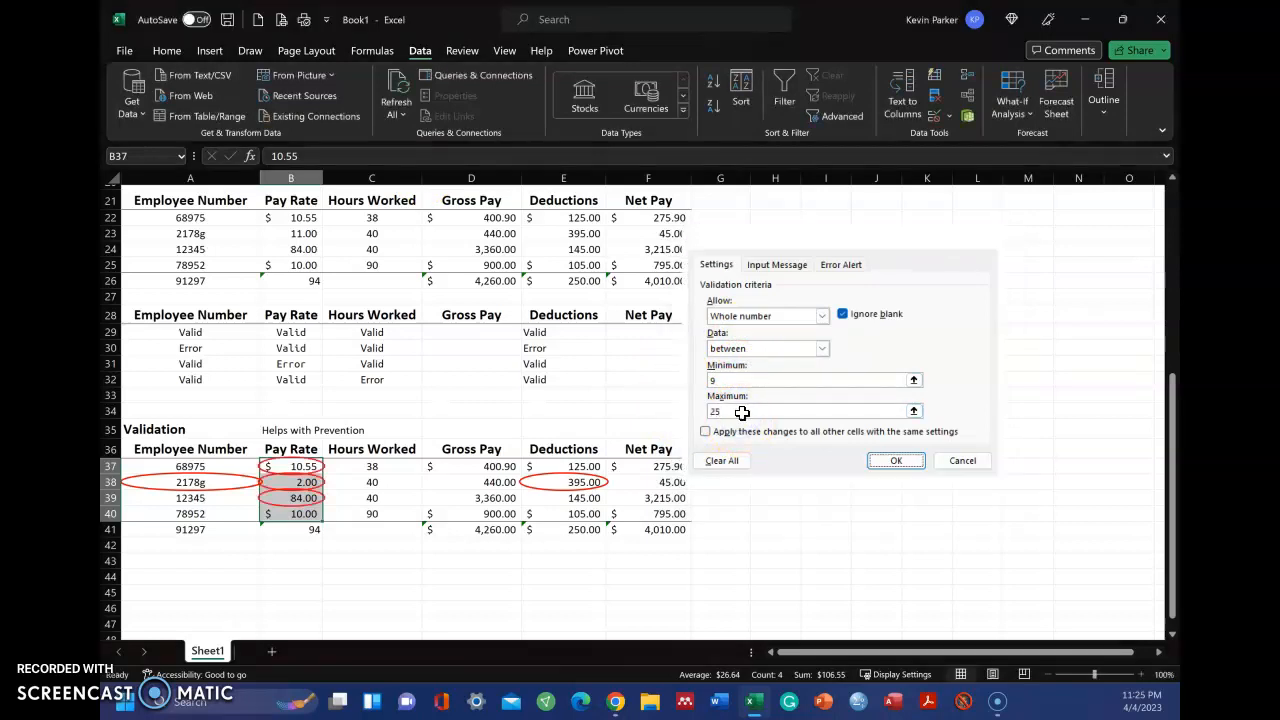
left_click(895, 460)
left_click(457, 558)
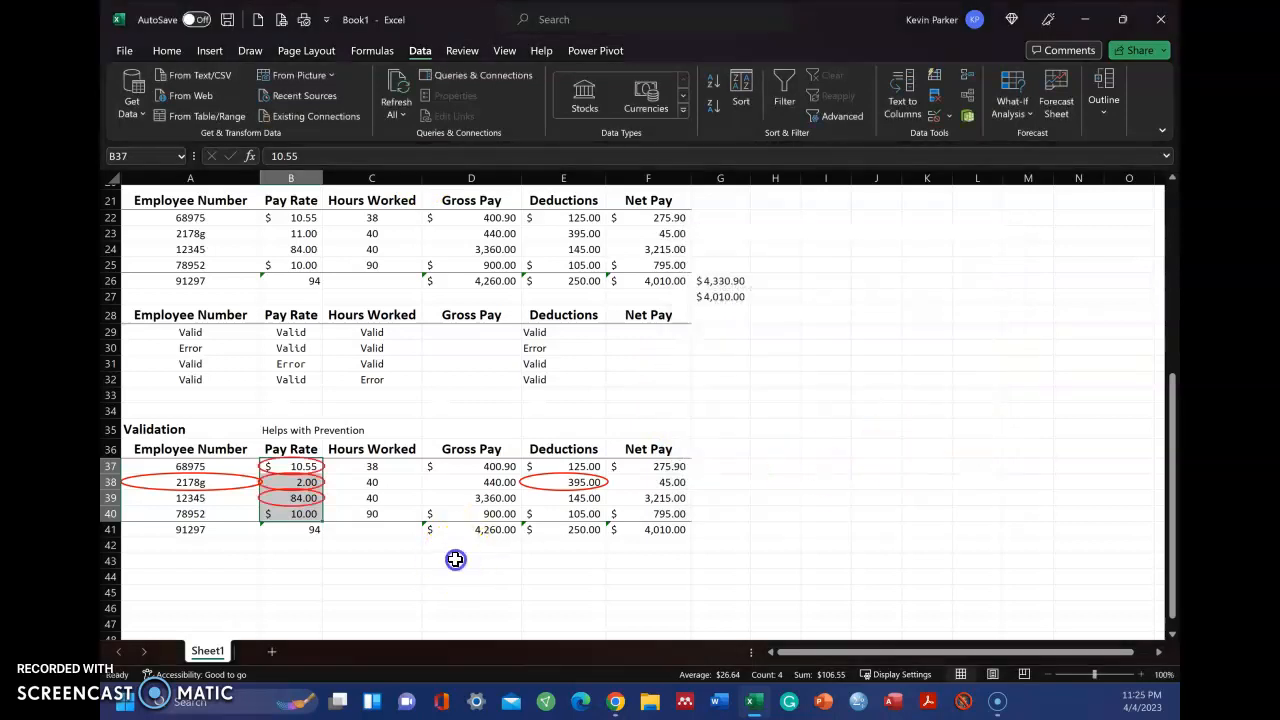
left_click(296, 466)
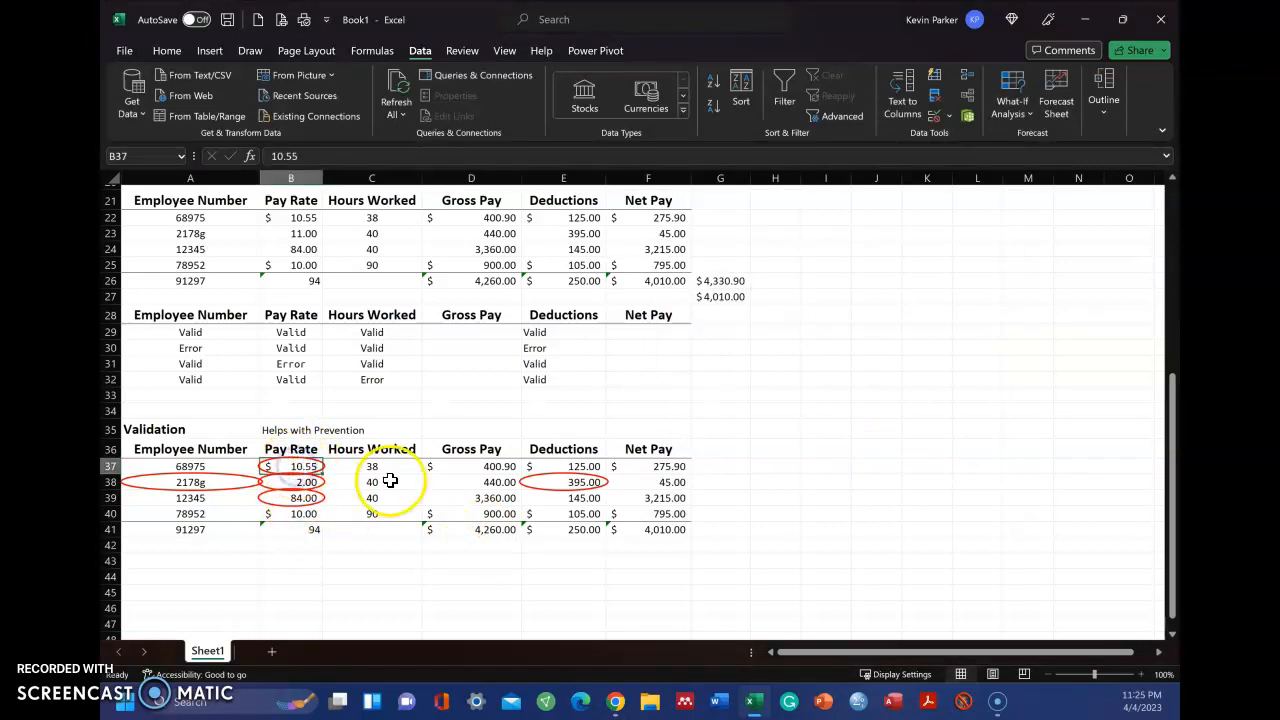
- Review the custom data validation formula on the Deductions cell E38 and leave the rule as it is
left_click(578, 482)
left_click(949, 118)
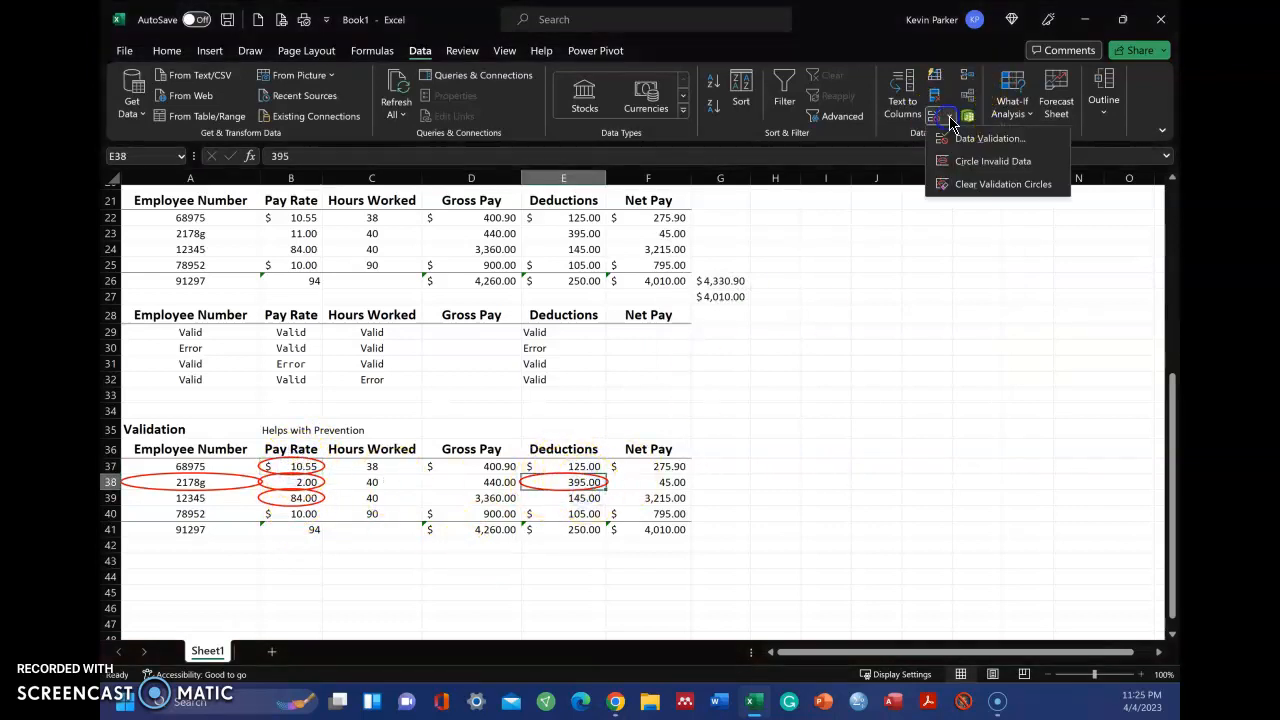
left_click(980, 146)
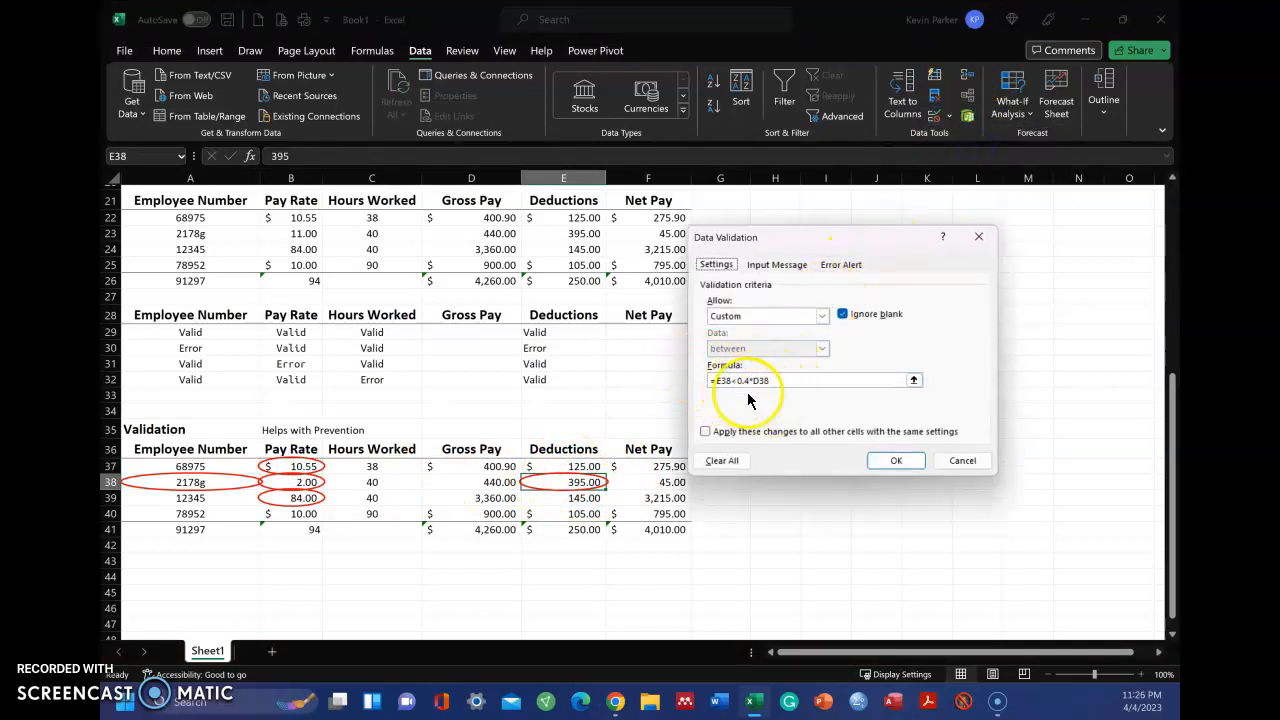
left_click(960, 460)
- Circle the invalid data on the sheet, and clear all the validation circles
left_click(949, 118)
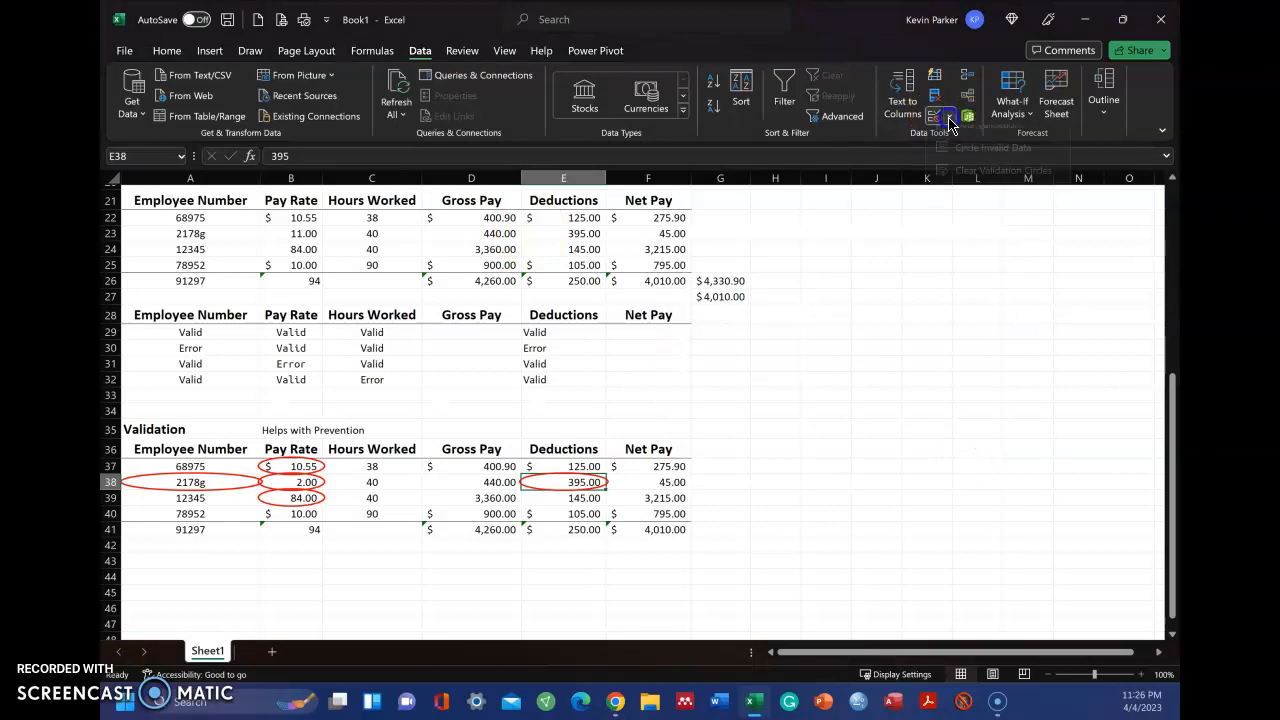
left_click(972, 164)
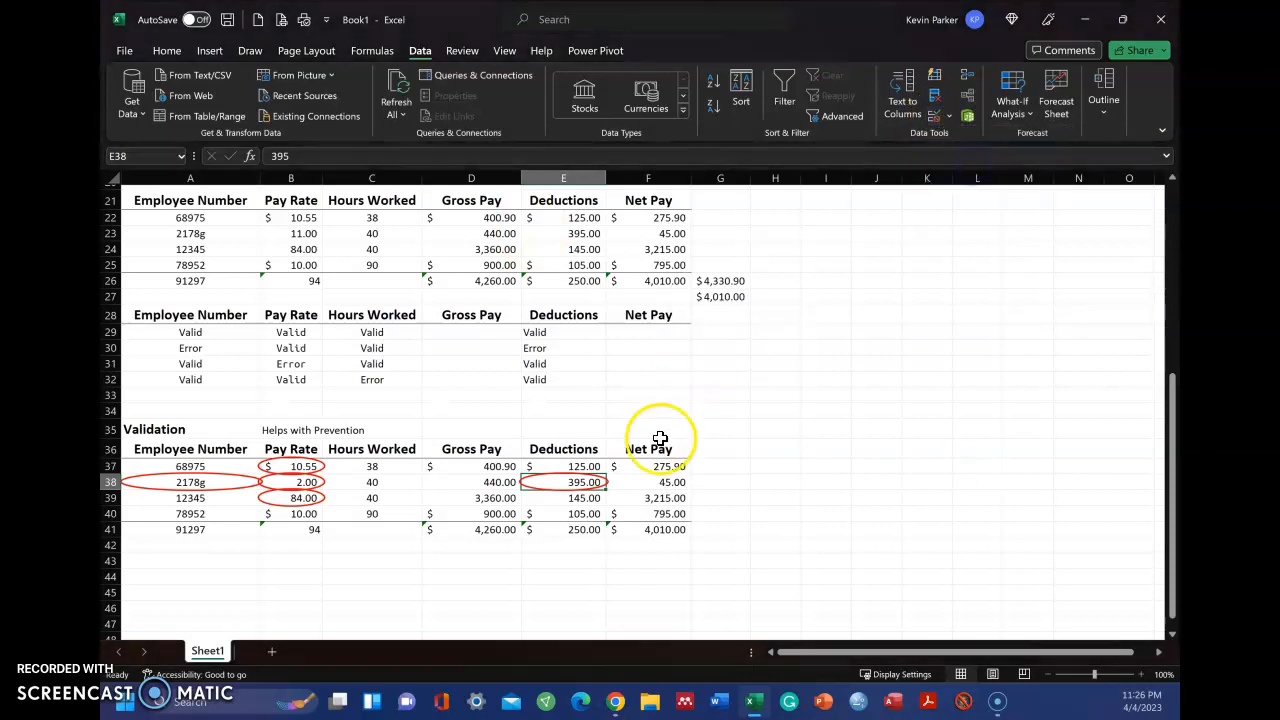
left_click(948, 117)
left_click(962, 180)
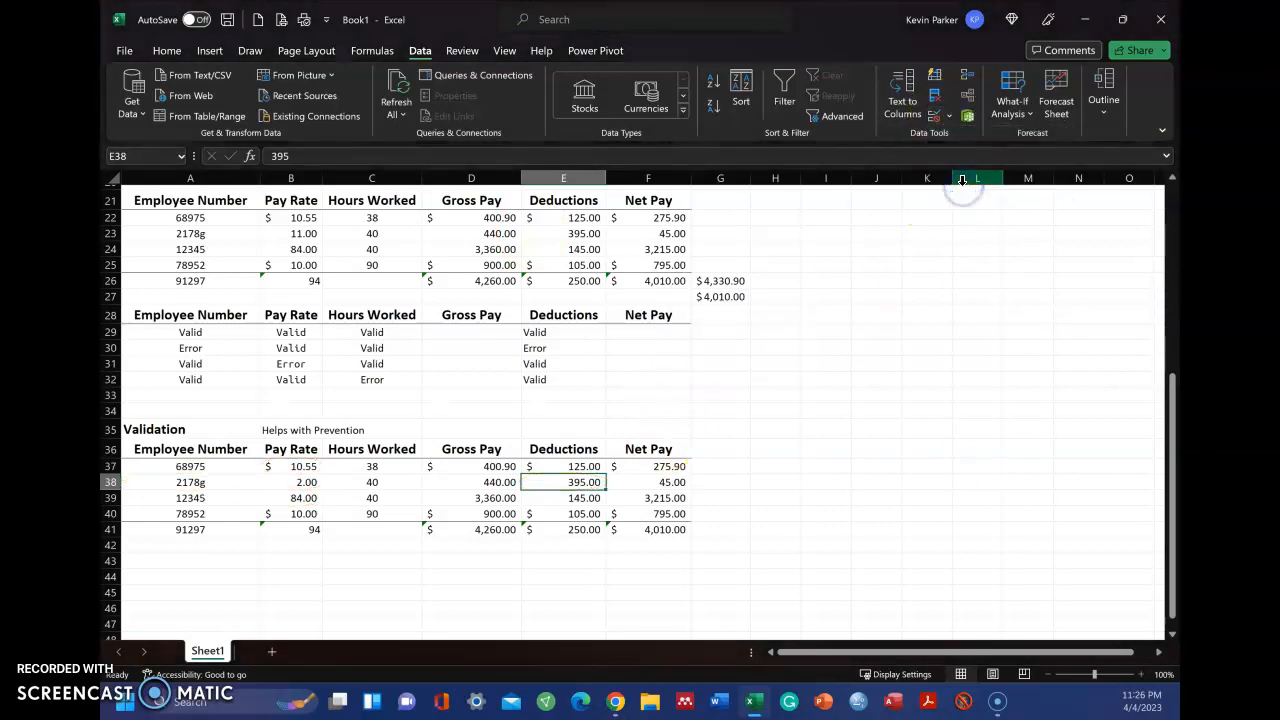
left_click_drag(535, 466, 572, 518)
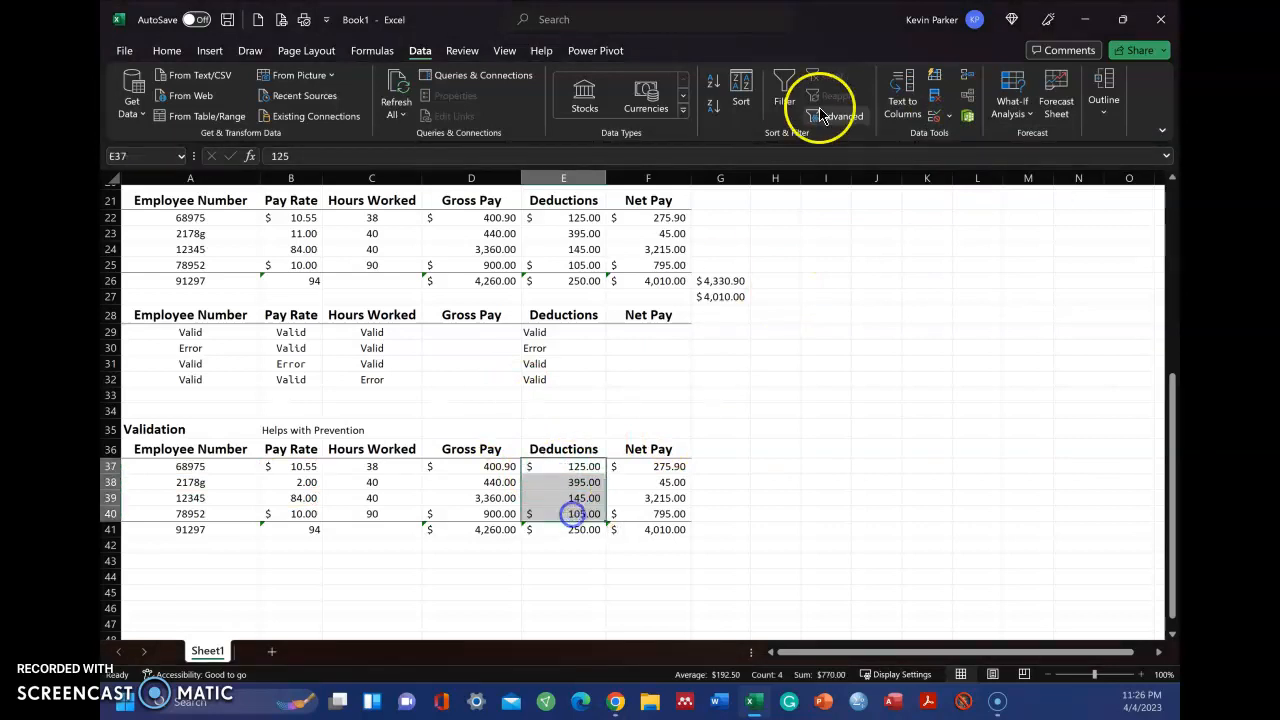
left_click(905, 100)
left_click(1003, 494)
left_click(977, 498)
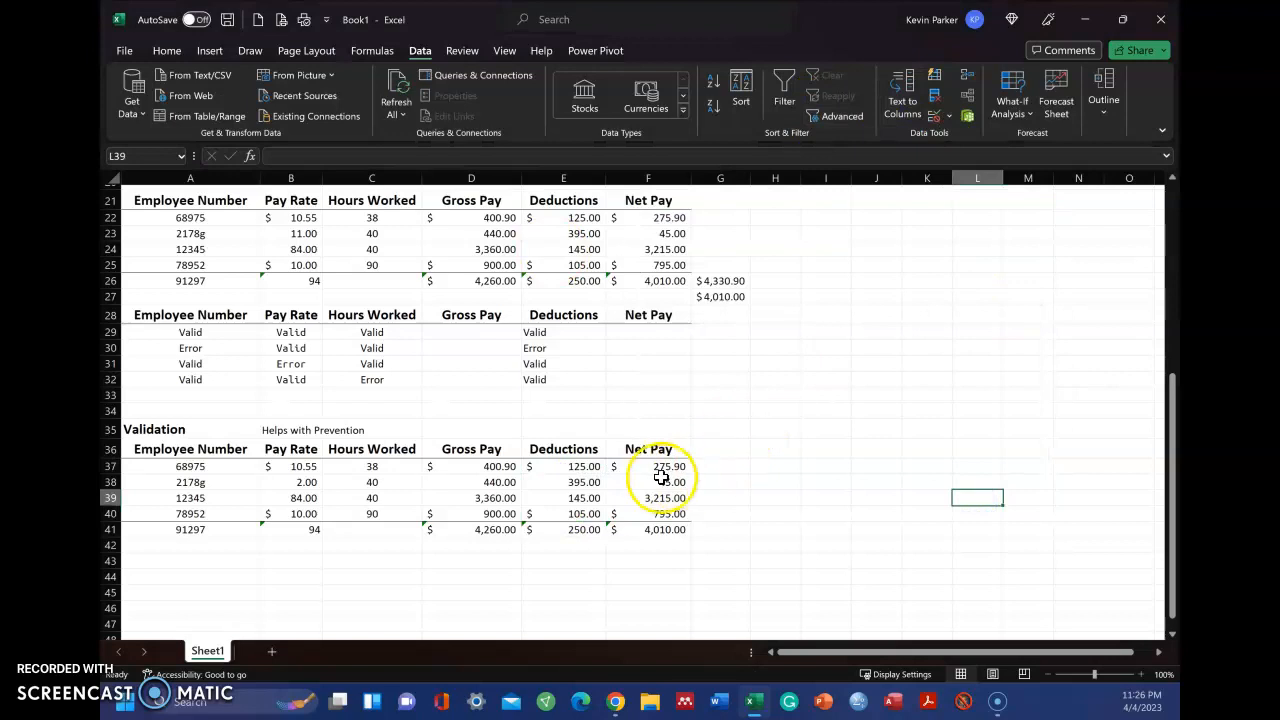
- Review the custom validation formula for the Deductions range E37:E40 against Gross Pay, and close the rule without changes
left_click_drag(583, 467, 585, 513)
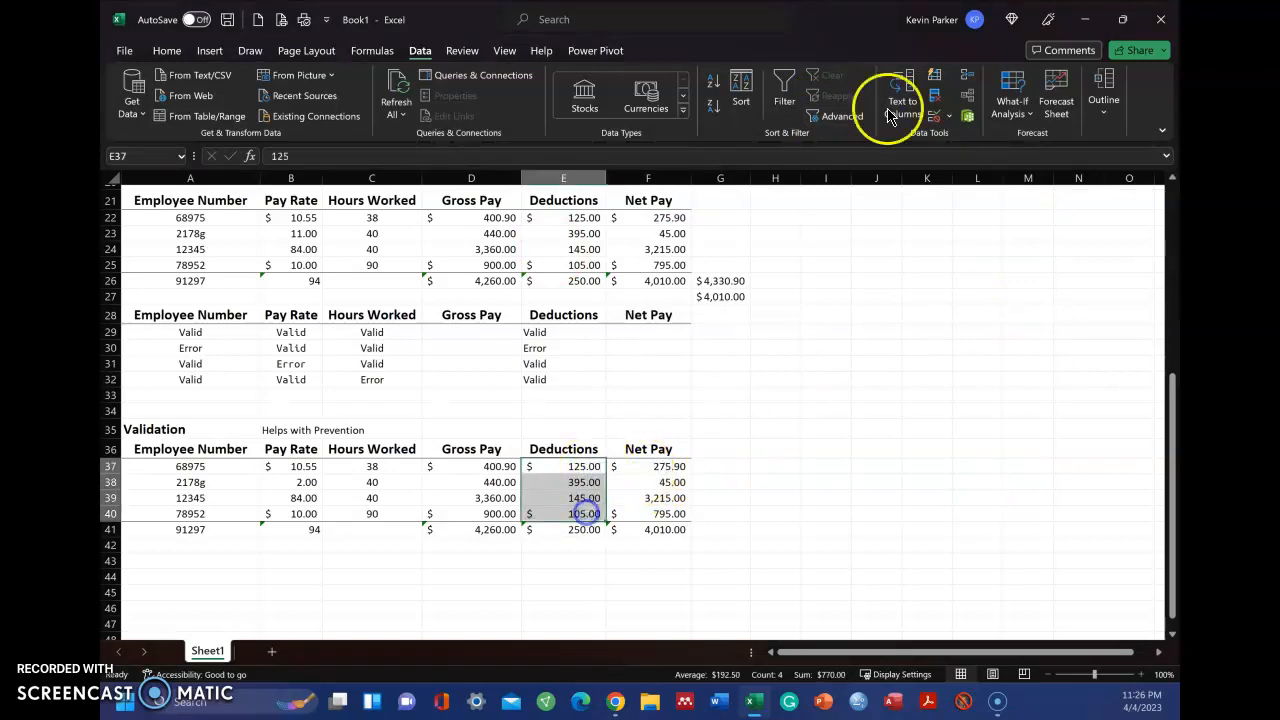
left_click(945, 116)
left_click(992, 143)
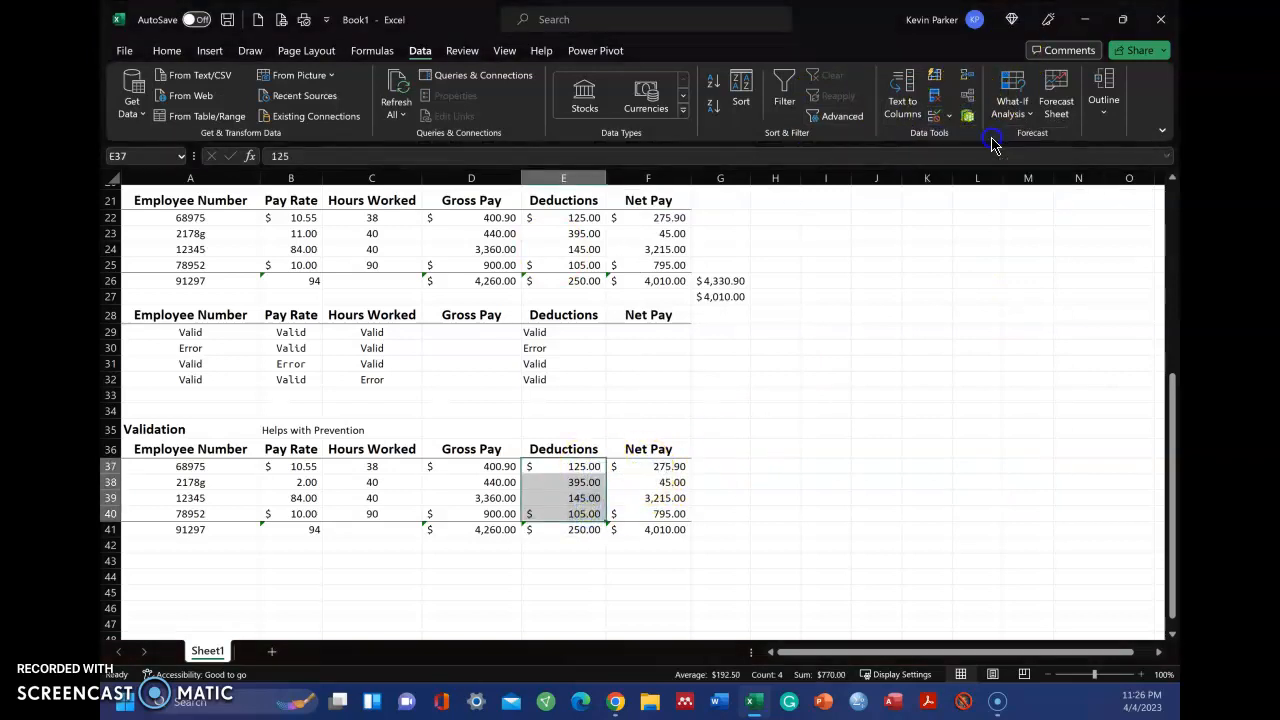
left_click(746, 317)
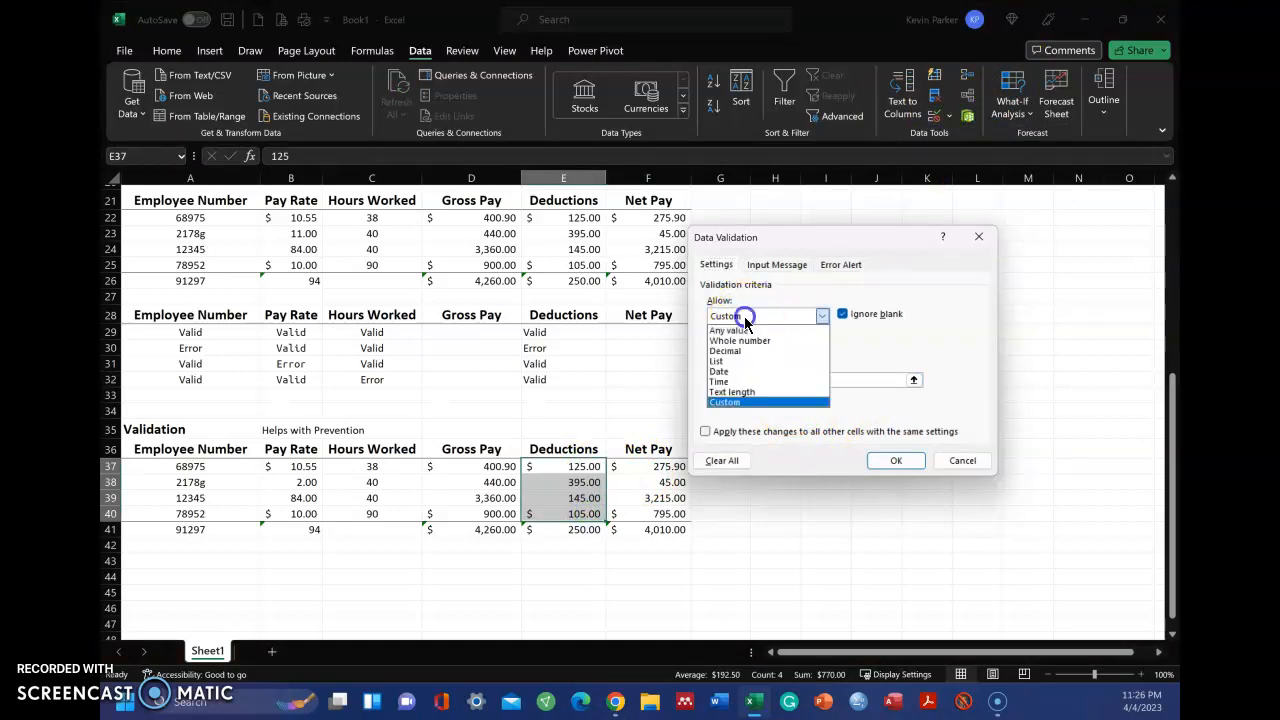
left_click(737, 405)
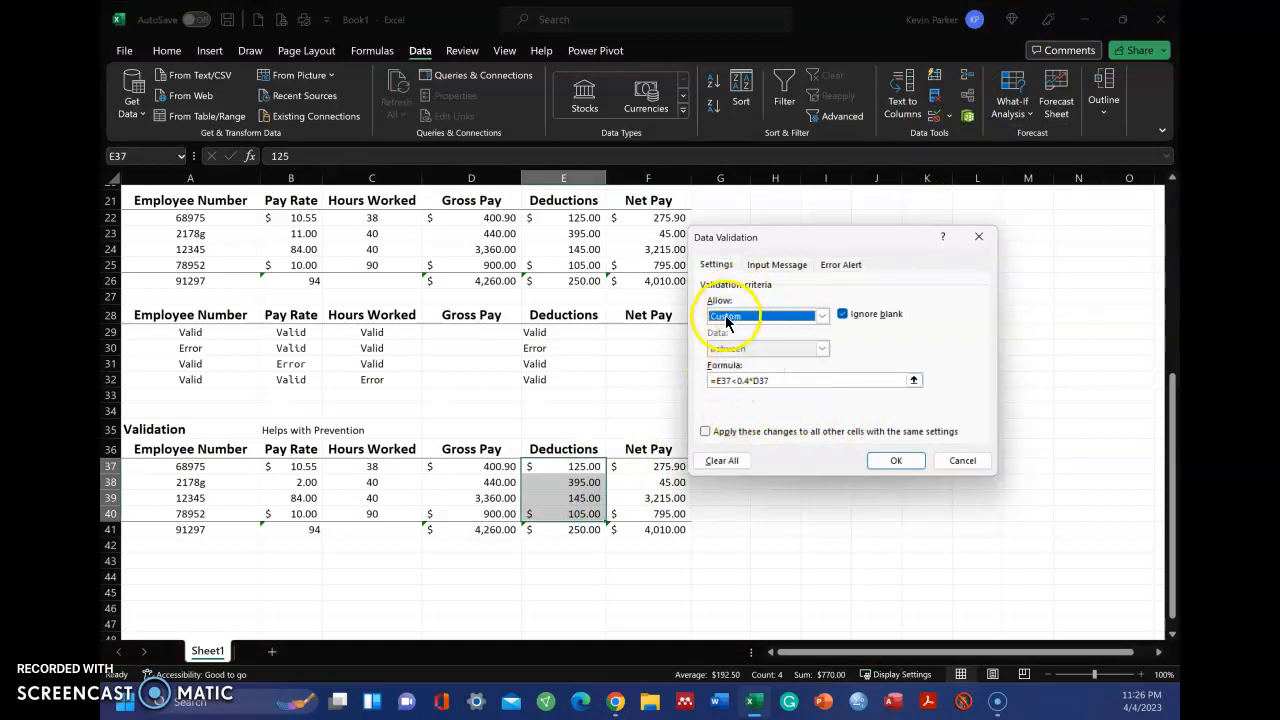
left_click(819, 318)
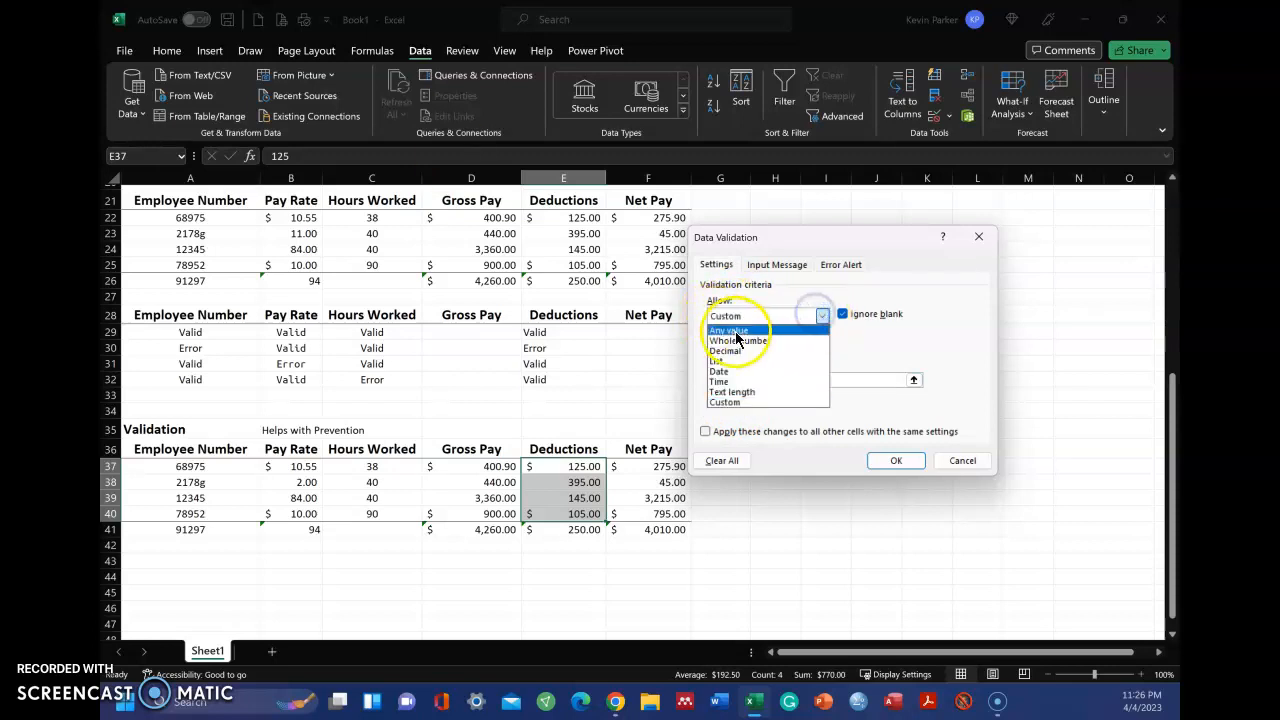
left_click(733, 404)
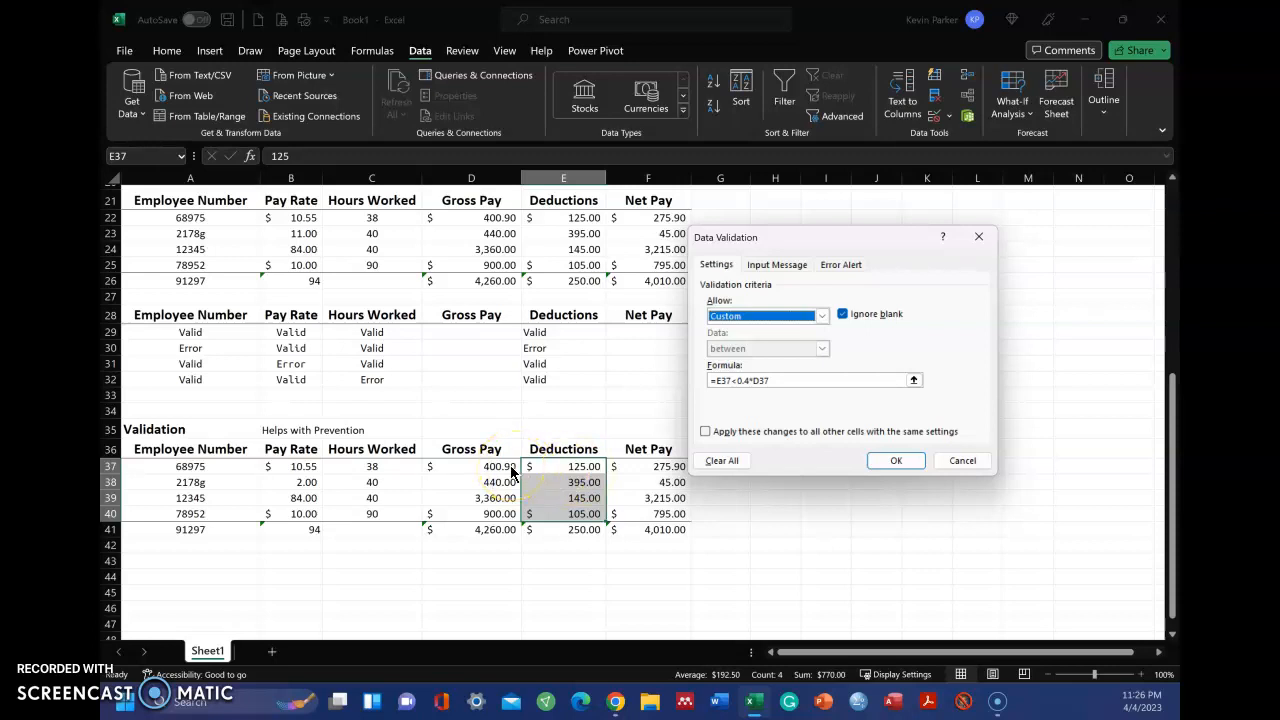
left_click(962, 460)
- Circle the invalid data in the Validation table once more, and remove the circles again
left_click_drag(560, 468, 570, 510)
left_click(949, 116)
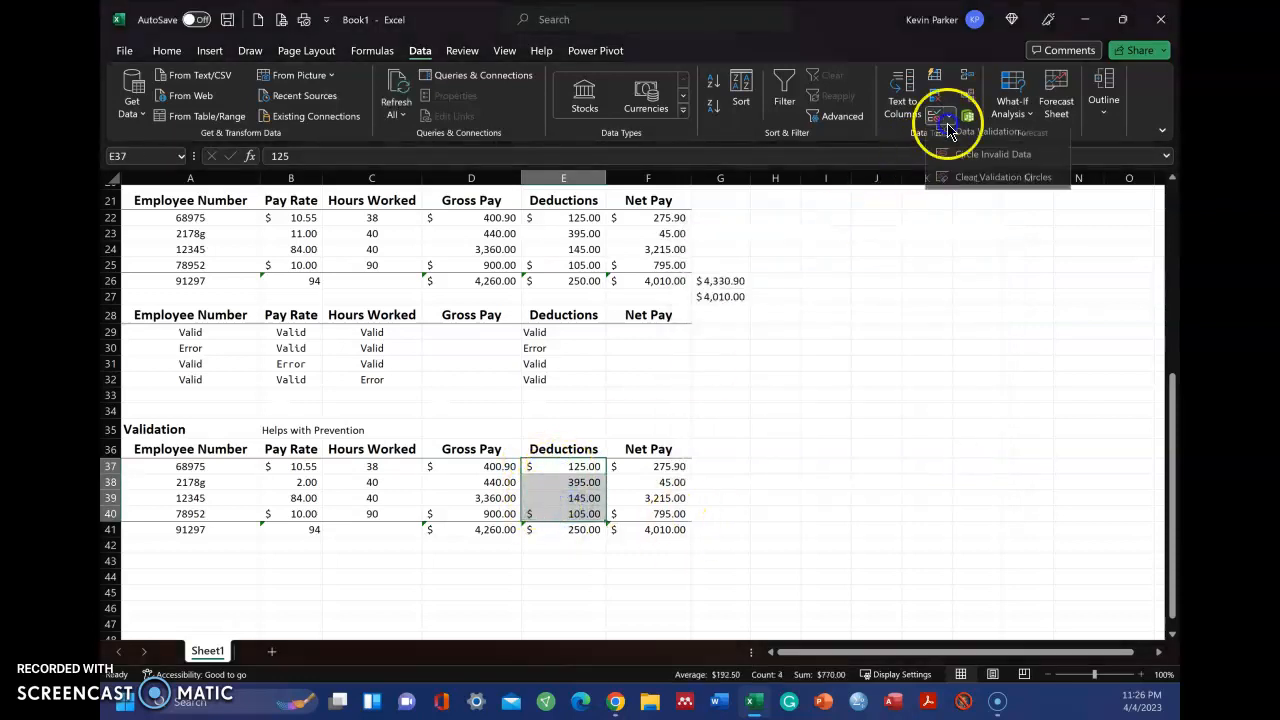
left_click(992, 161)
left_click(880, 394)
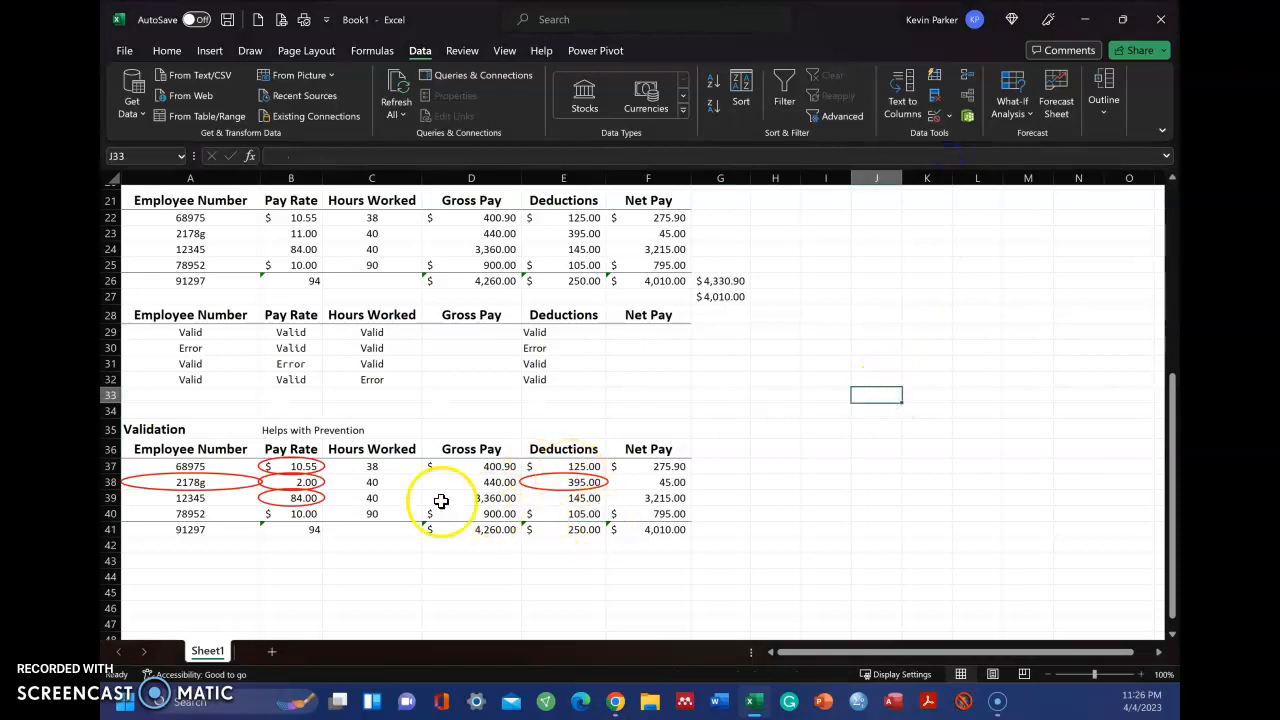
left_click(949, 117)
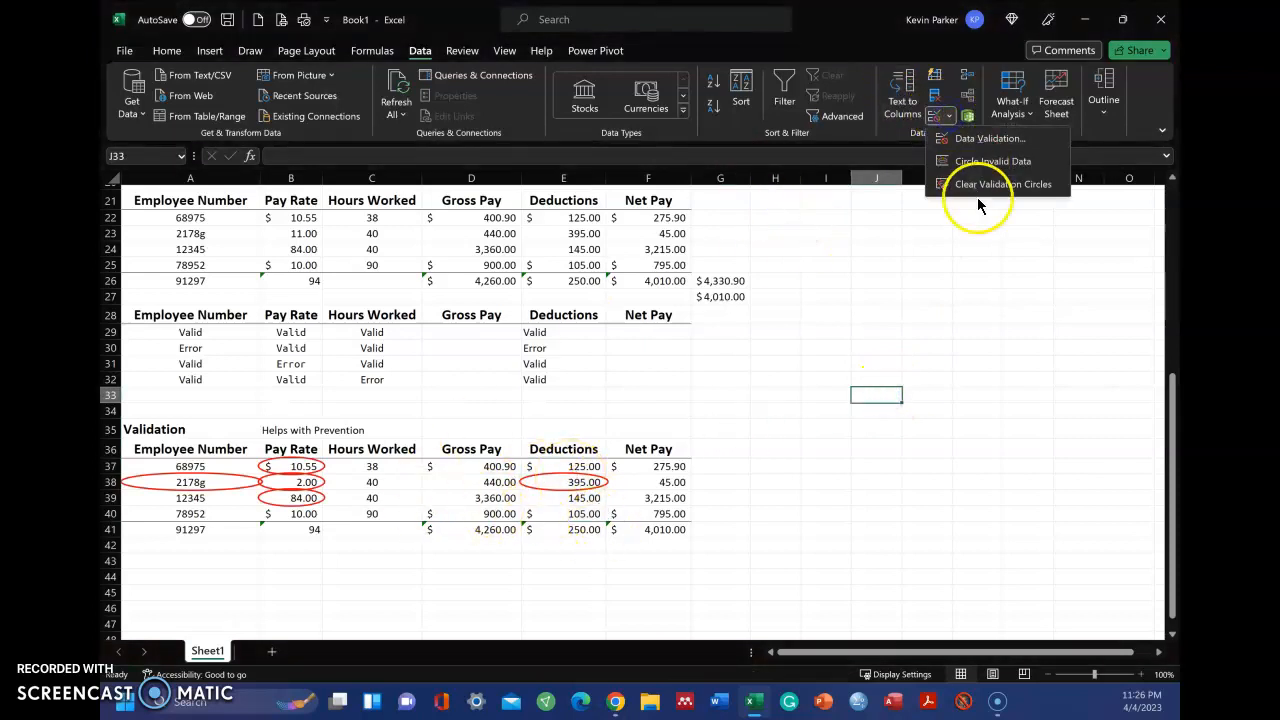
left_click(975, 185)
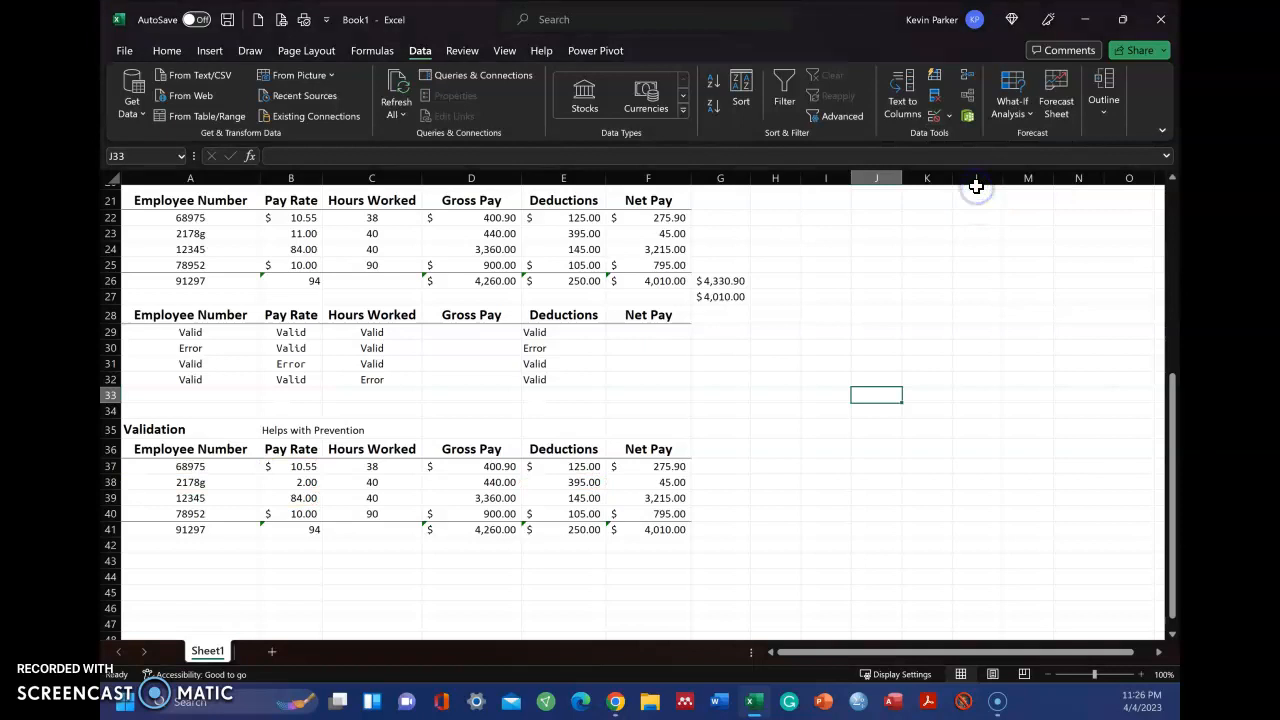
- Examine the Net Pay total formula in F41 of the Validation table
left_click(642, 528)
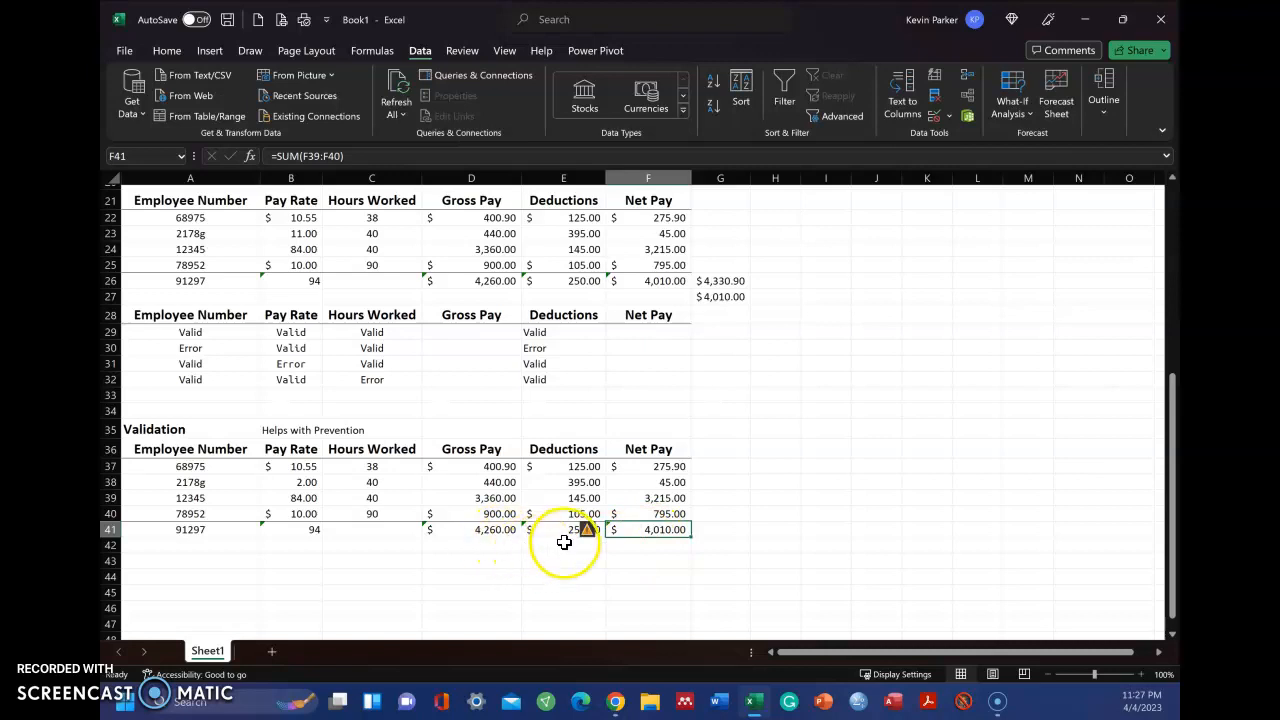
left_click(587, 566)
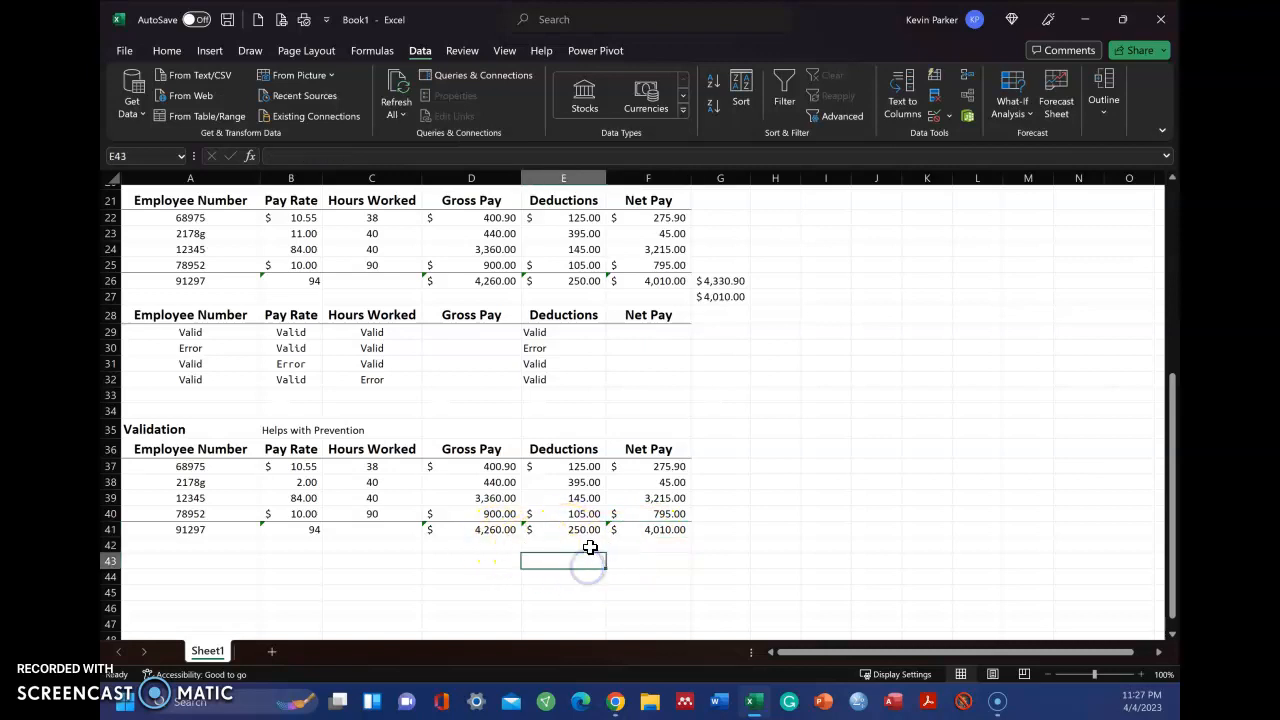